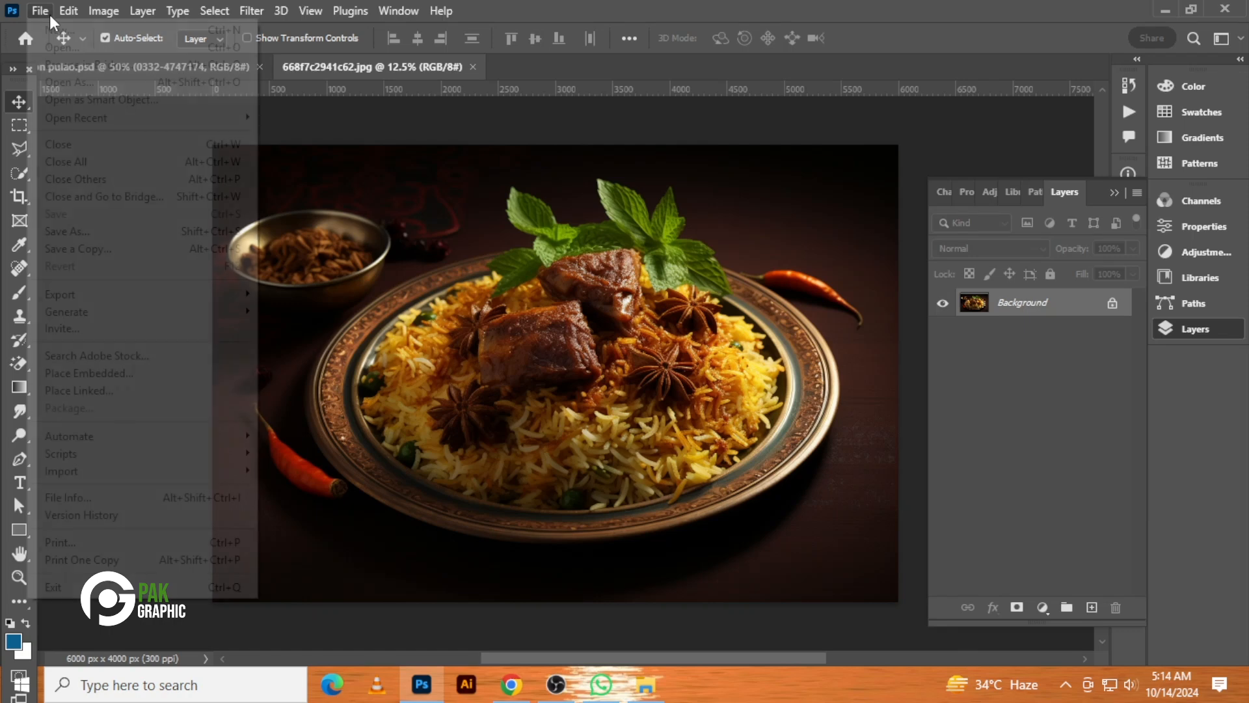
Create a new 1080 x 1080 px document named SOCIAL MEDIA POST DESIGN
{"action": "left_click", "coordinate": [79, 29]}
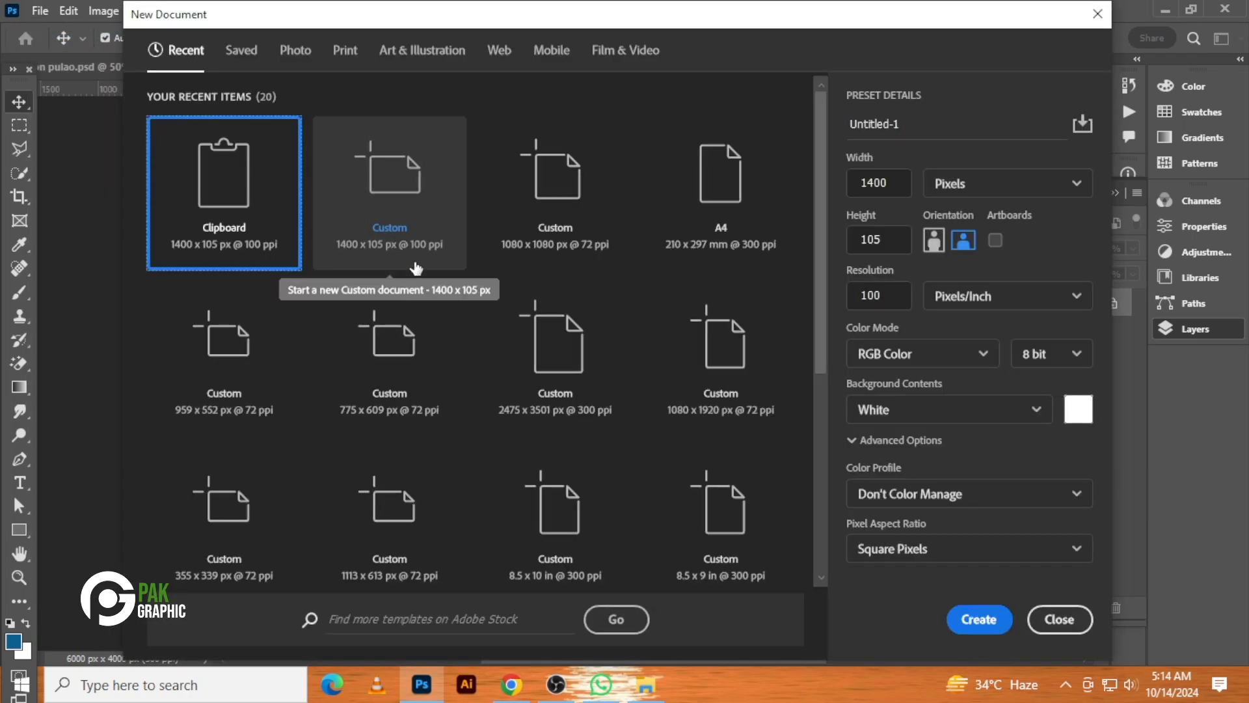
{"action": "left_click", "coordinate": [558, 228]}
{"action": "left_click", "coordinate": [1054, 125]}
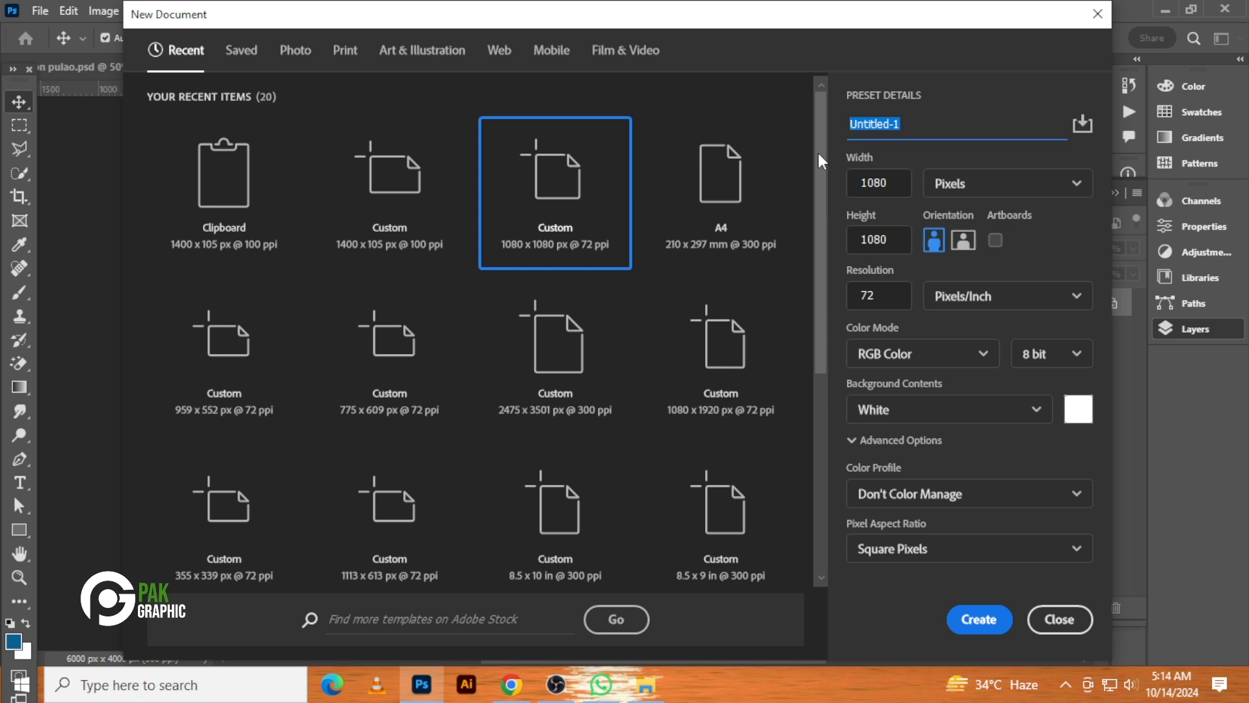
{"action": "type", "text": "SOCIAL MEDIA POST DESIGN"}
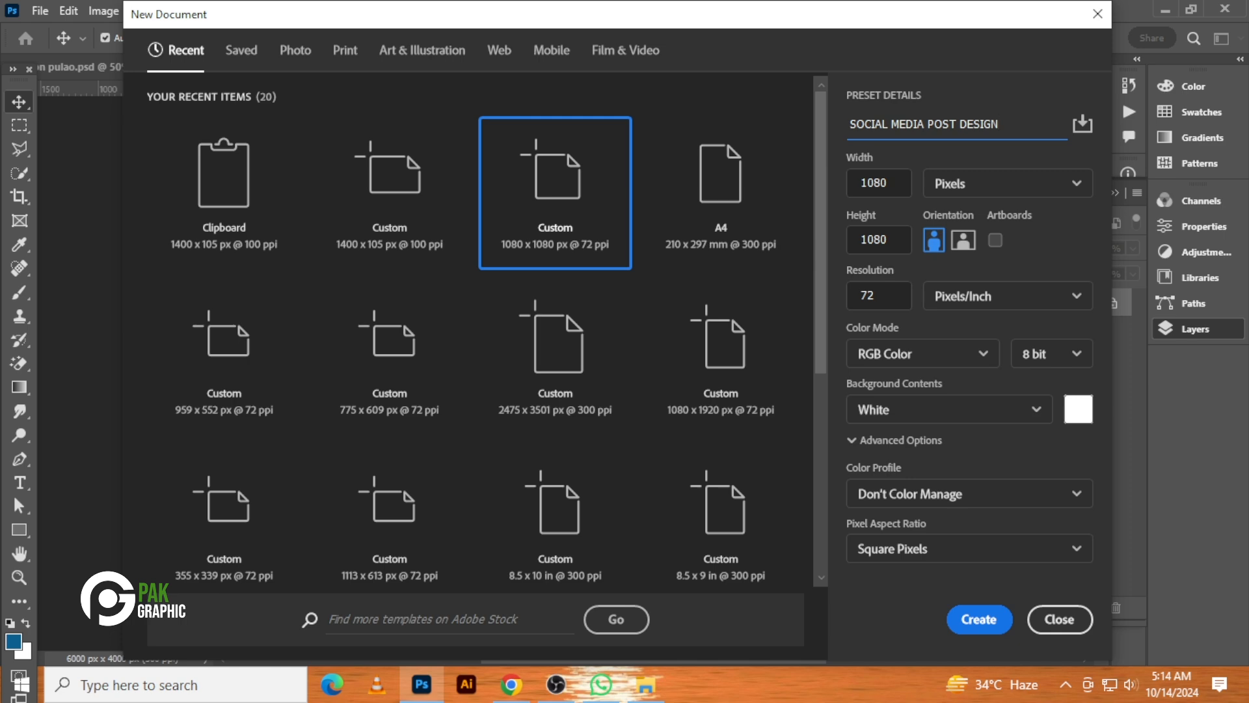
{"action": "left_click", "coordinate": [971, 618]}
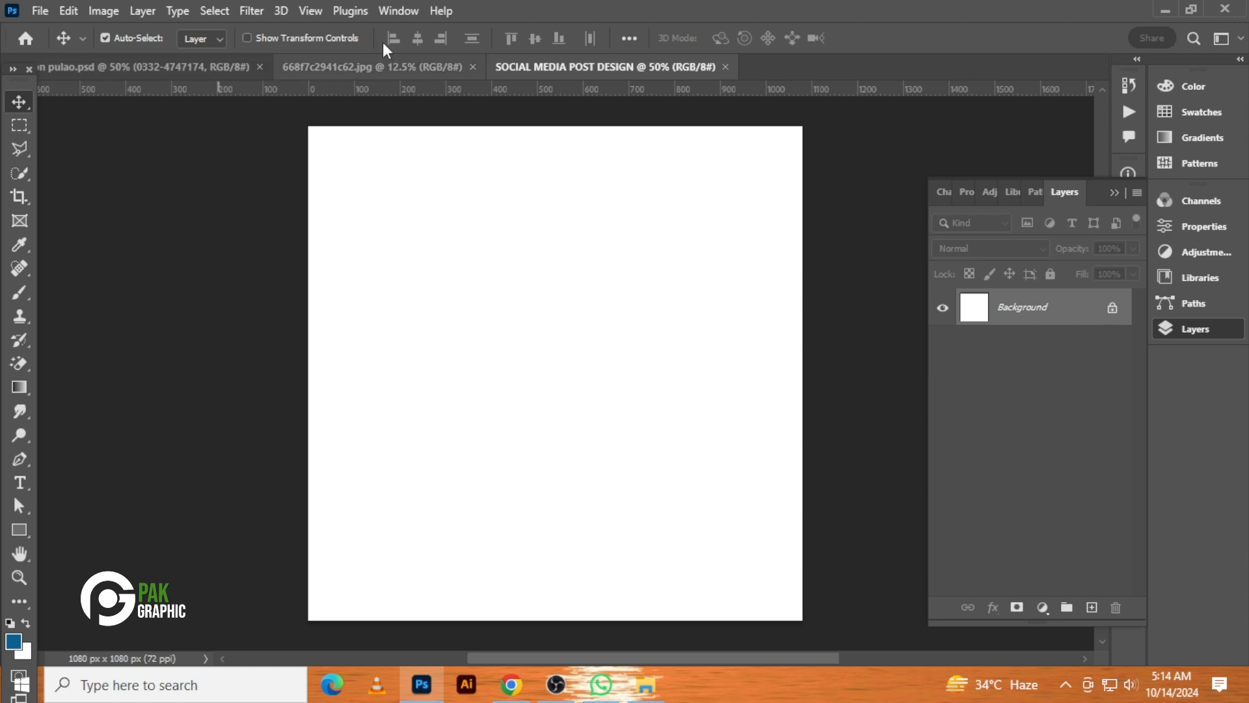
Copy the mutton pulao photo from the other open document into the new design document and start transforming it
{"action": "left_click", "coordinate": [381, 65]}
{"action": "left_click_drag", "start_coordinate": [566, 400], "coordinate": [589, 111]}
{"action": "left_click", "coordinate": [614, 307]}
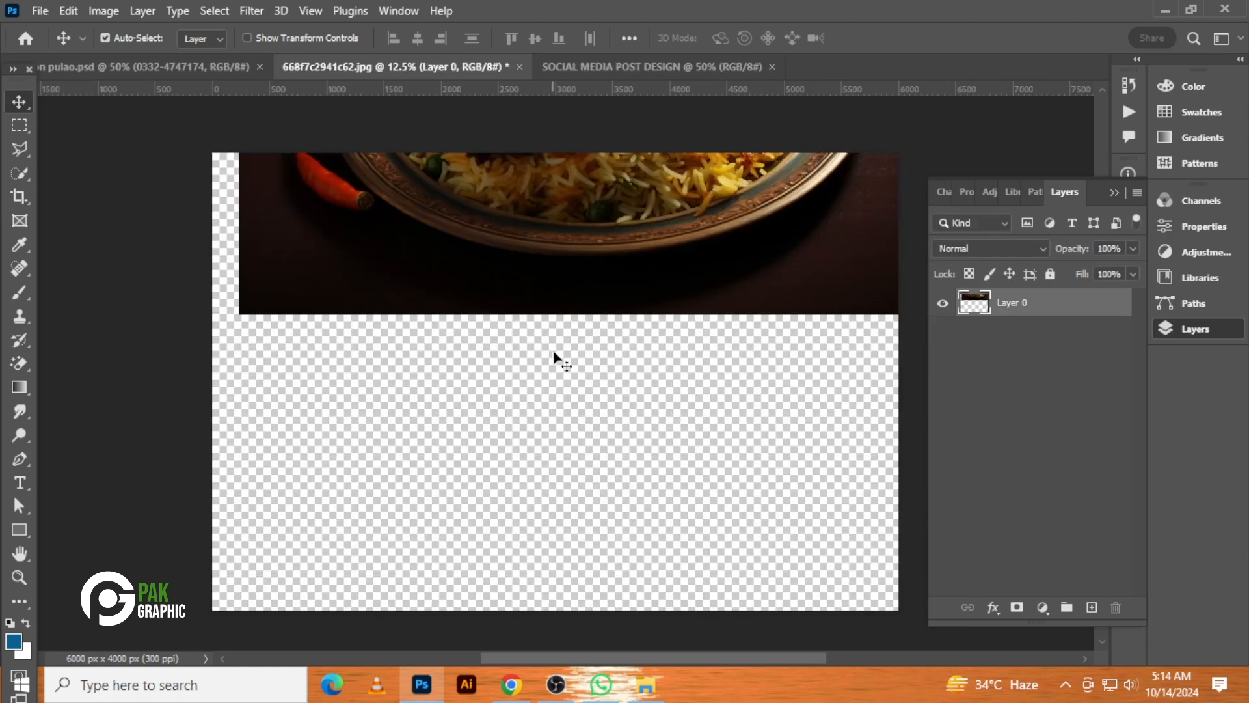
{"action": "left_click_drag", "start_coordinate": [554, 359], "coordinate": [570, 404]}
{"action": "key", "text": "ctrl+t"}
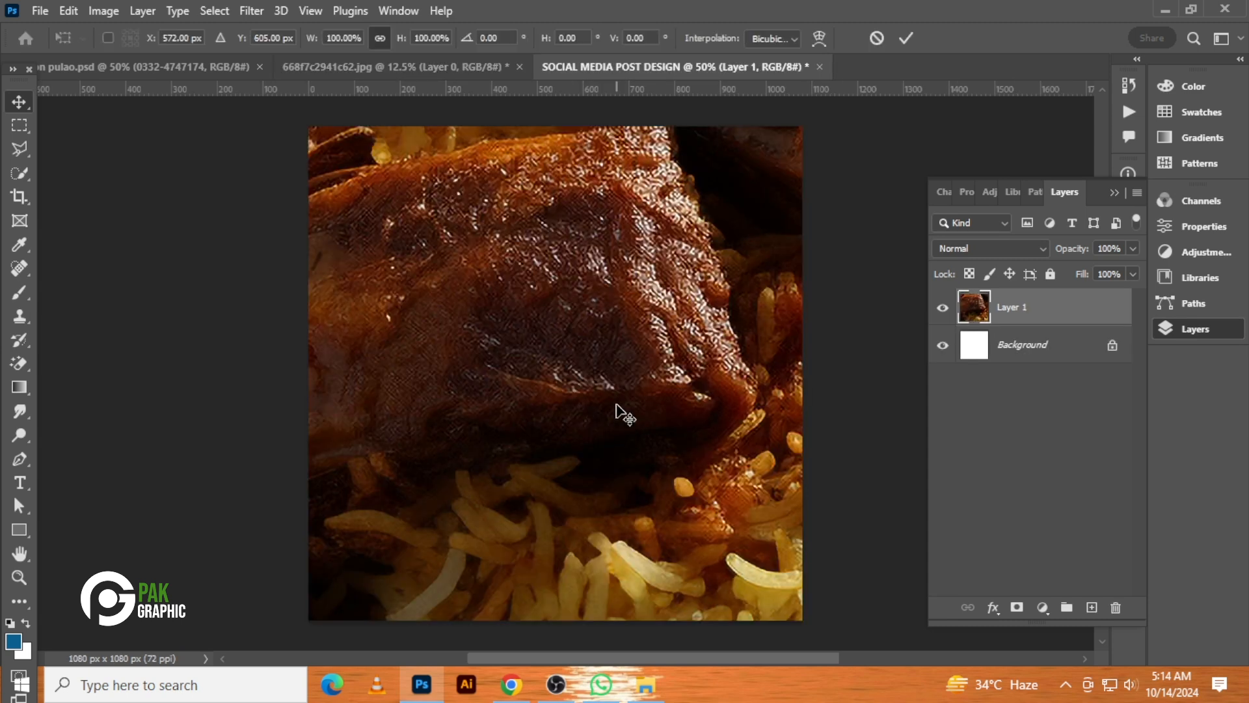
Scale the photo down to about 15% so the whole image fits inside the canvas
{"action": "key", "text": "ctrl+0"}
{"action": "scroll", "coordinate": [615, 385], "scroll_direction": "down", "scroll_amount": 3}
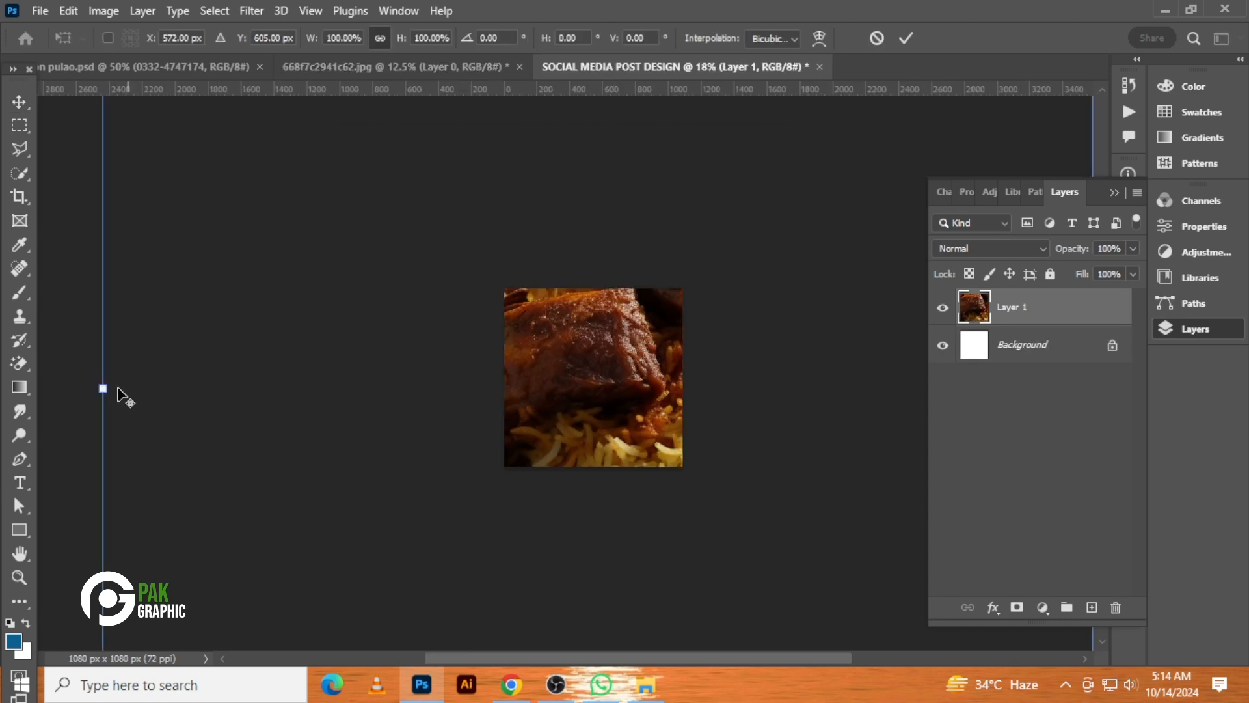
{"action": "left_click_drag", "start_coordinate": [242, 387], "coordinate": [521, 362]}
{"action": "scroll", "coordinate": [572, 415], "scroll_direction": "up", "scroll_amount": 3}
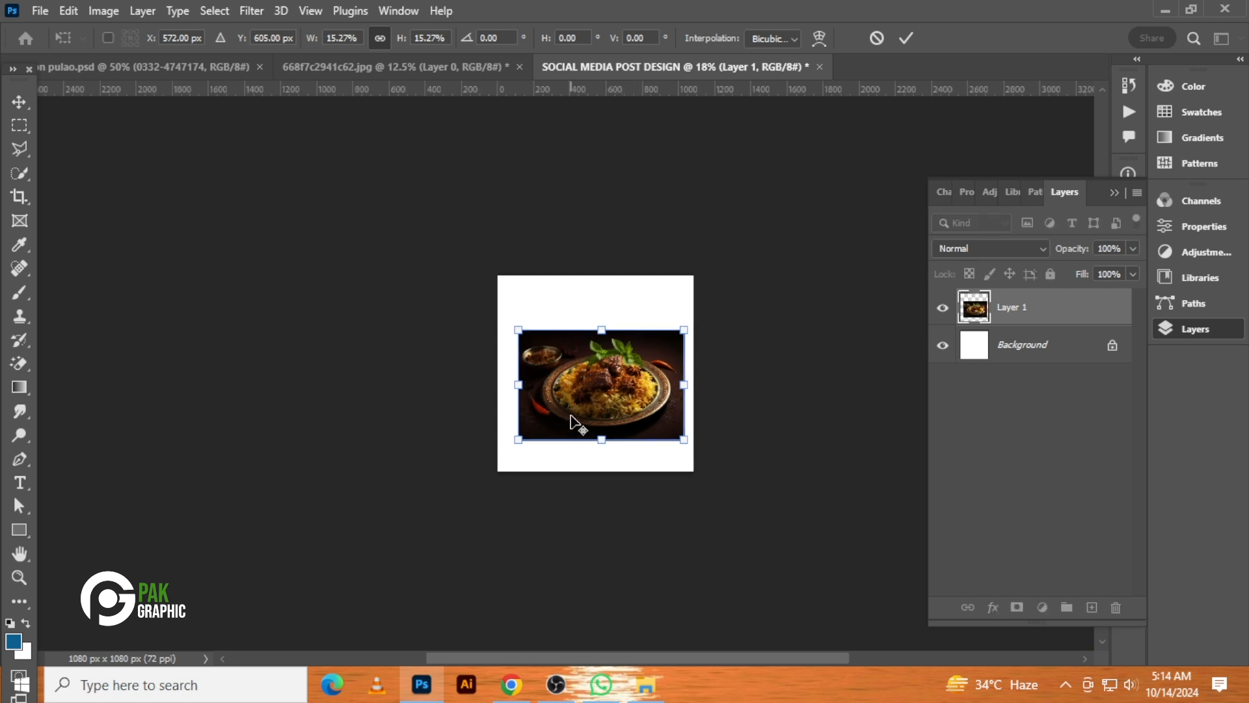
{"action": "scroll", "coordinate": [626, 434], "scroll_direction": "up", "scroll_amount": 2}
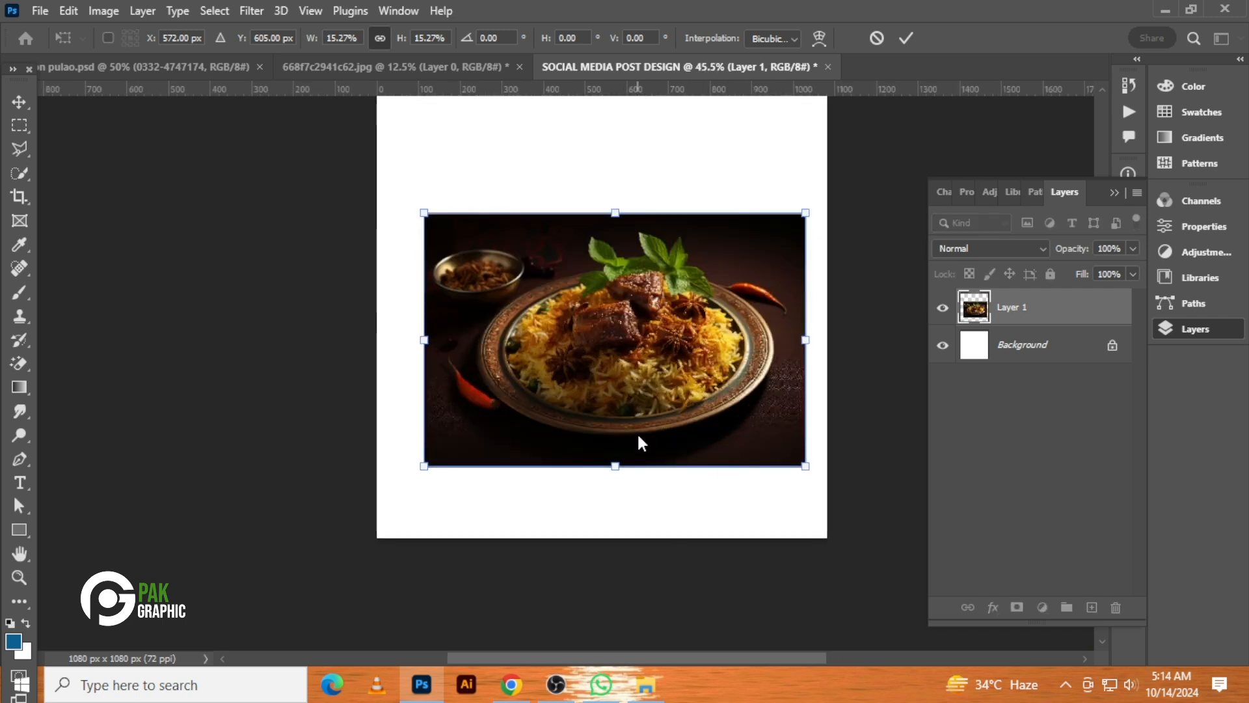
{"action": "key", "text": "Return"}
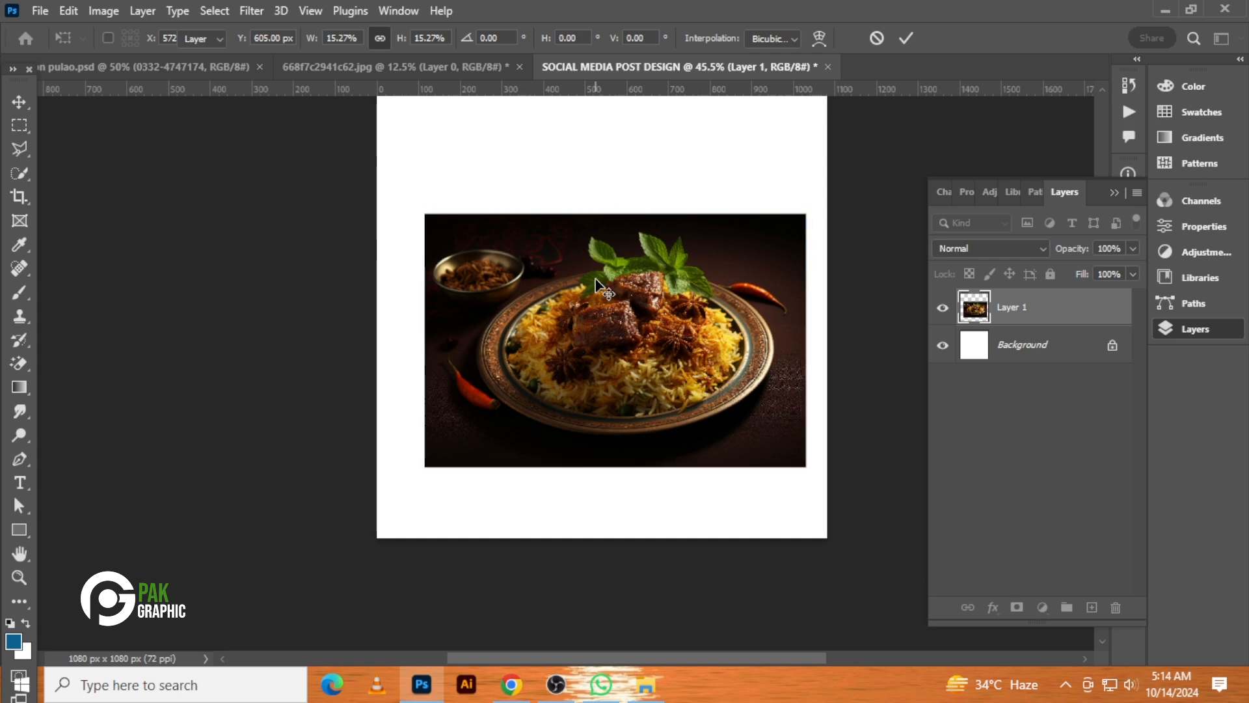
Stretch the photo to the full canvas width and move it down to fill the lower part of the canvas
{"action": "left_click_drag", "start_coordinate": [663, 344], "coordinate": [649, 344]}
{"action": "scroll", "coordinate": [649, 345], "scroll_direction": "up", "scroll_amount": 1}
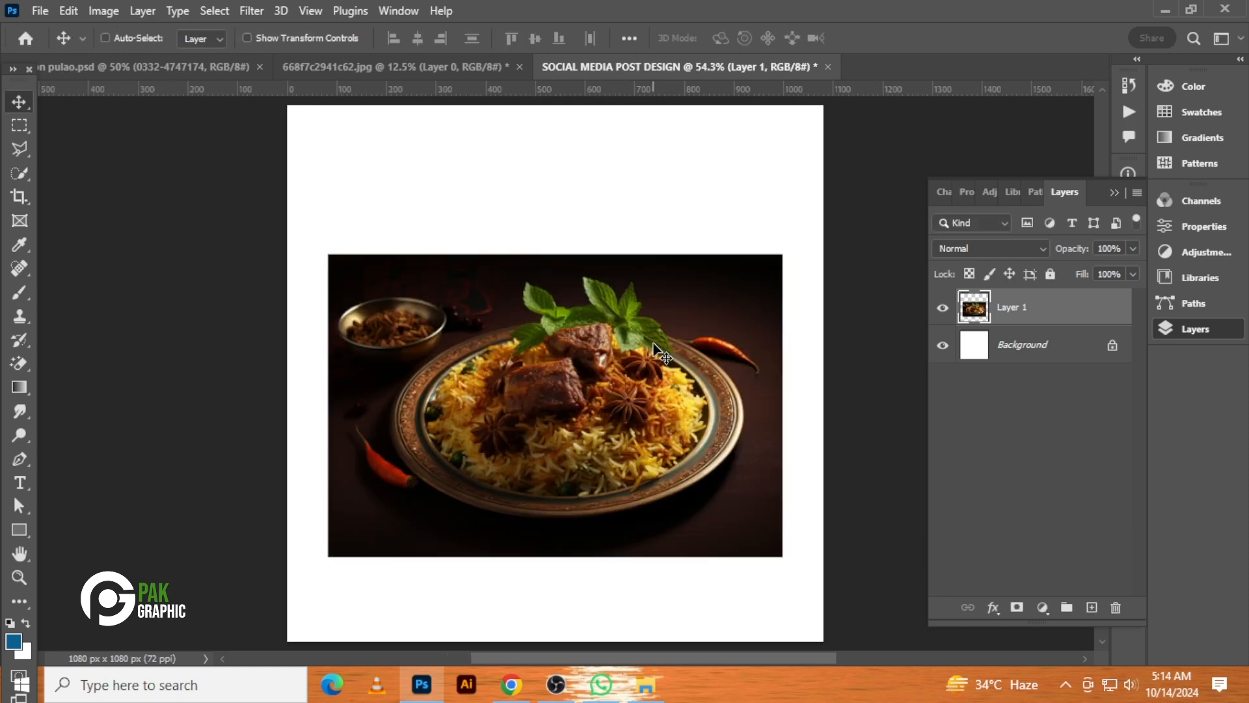
{"action": "key", "text": "ctrl+t"}
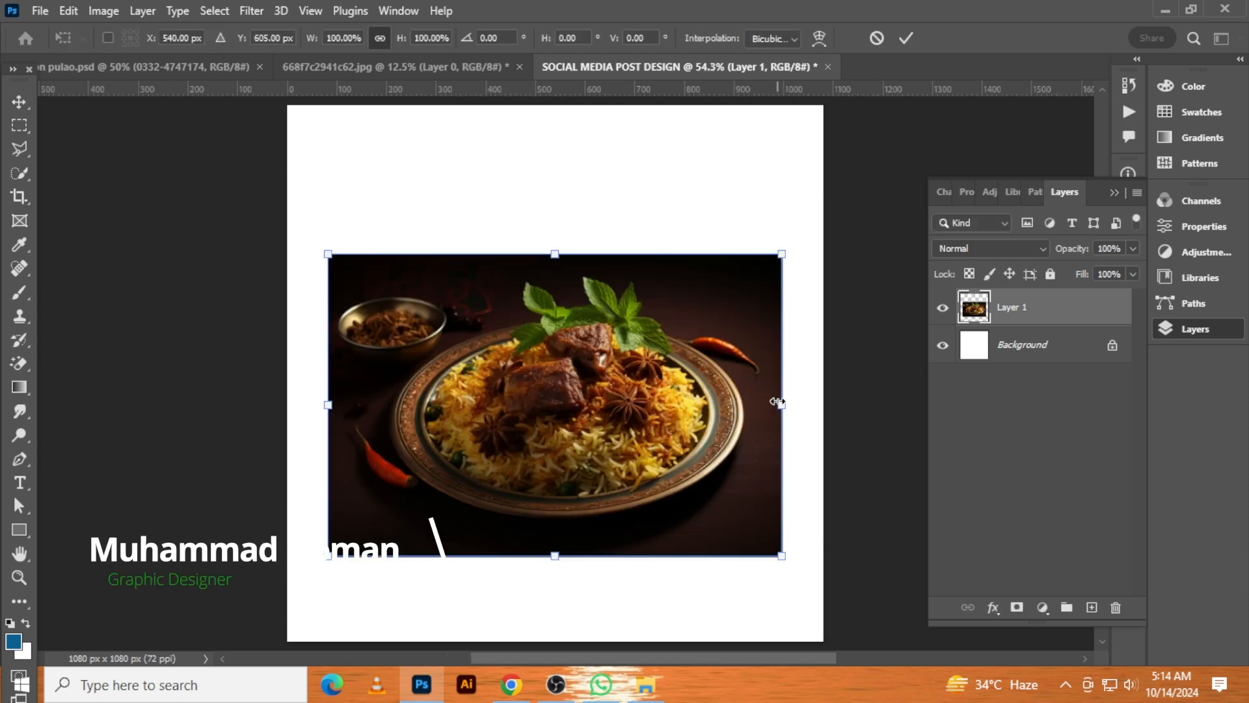
{"action": "left_click_drag", "start_coordinate": [783, 406], "coordinate": [822, 405]}
{"action": "left_click_drag", "start_coordinate": [752, 423], "coordinate": [752, 465]}
{"action": "key", "text": "Return"}
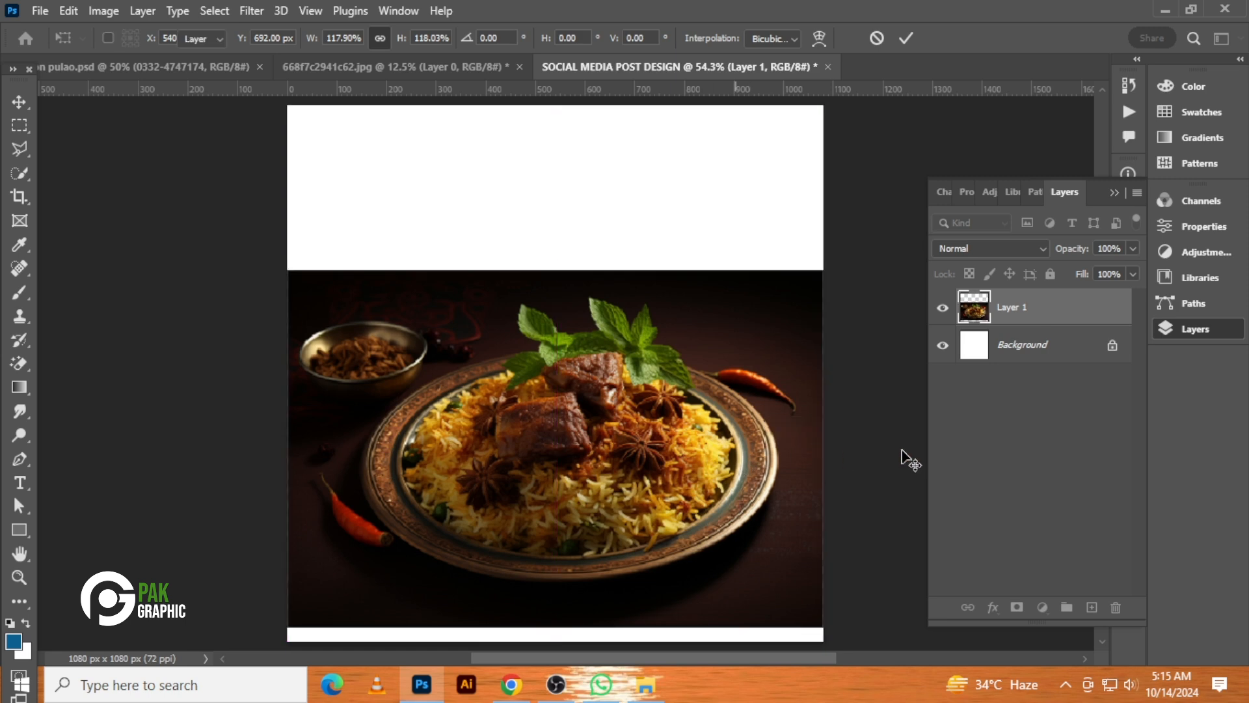
Add a black (000000) Solid Color fill layer above the Background layer
{"action": "left_click", "coordinate": [1023, 351]}
{"action": "left_click", "coordinate": [1043, 607]}
{"action": "left_click", "coordinate": [1072, 283]}
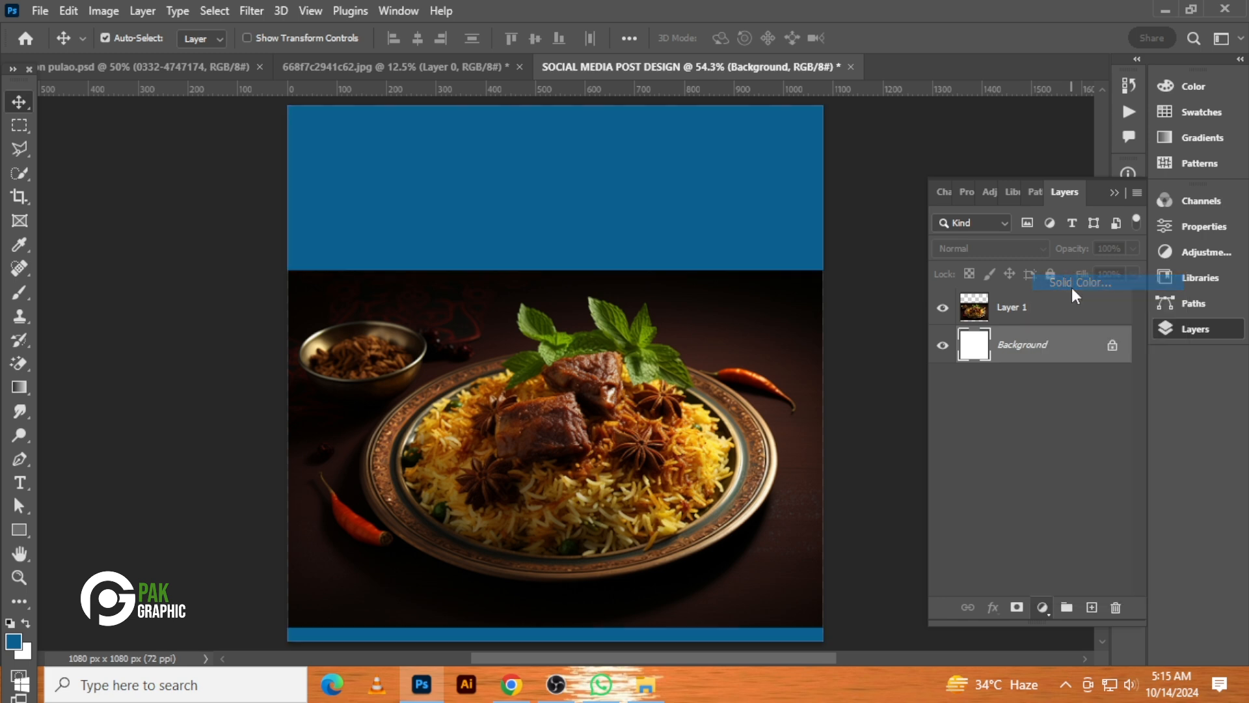
{"action": "left_click_drag", "start_coordinate": [706, 441], "coordinate": [653, 576]}
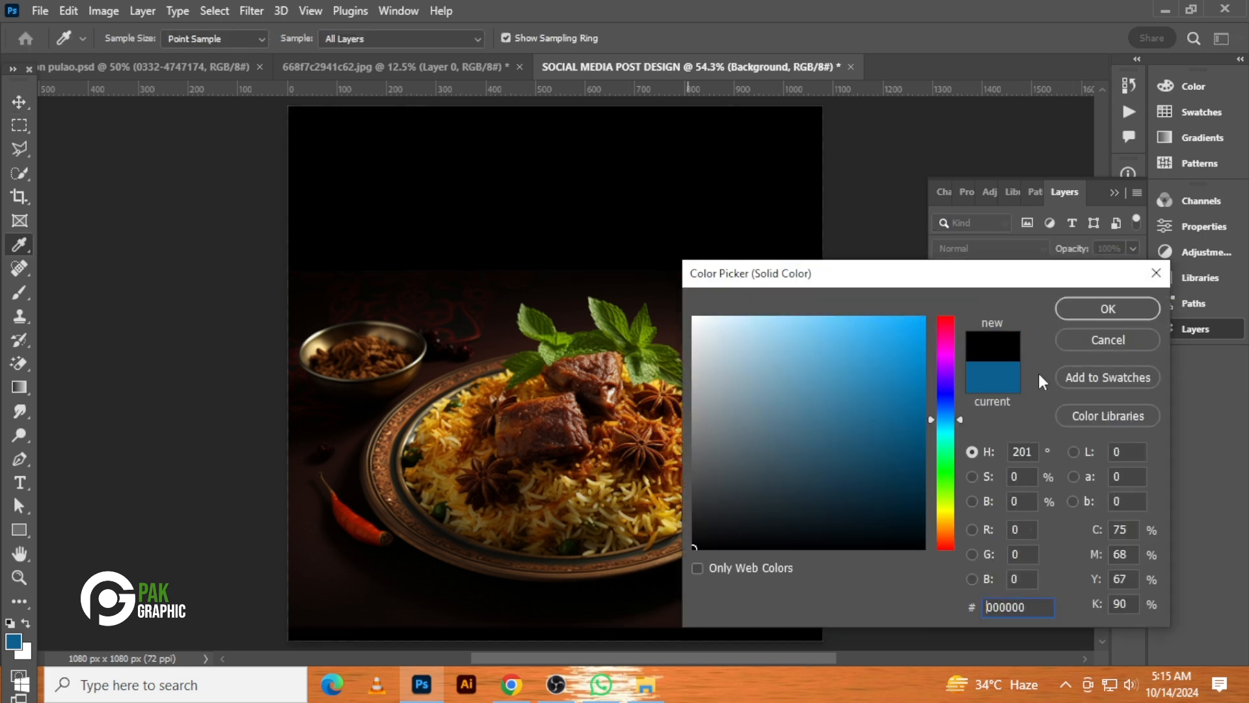
{"action": "left_click", "coordinate": [1108, 318]}
Merge the photo layer down into the black color fill layer
{"action": "scroll", "coordinate": [792, 550], "scroll_direction": "up", "scroll_amount": 3}
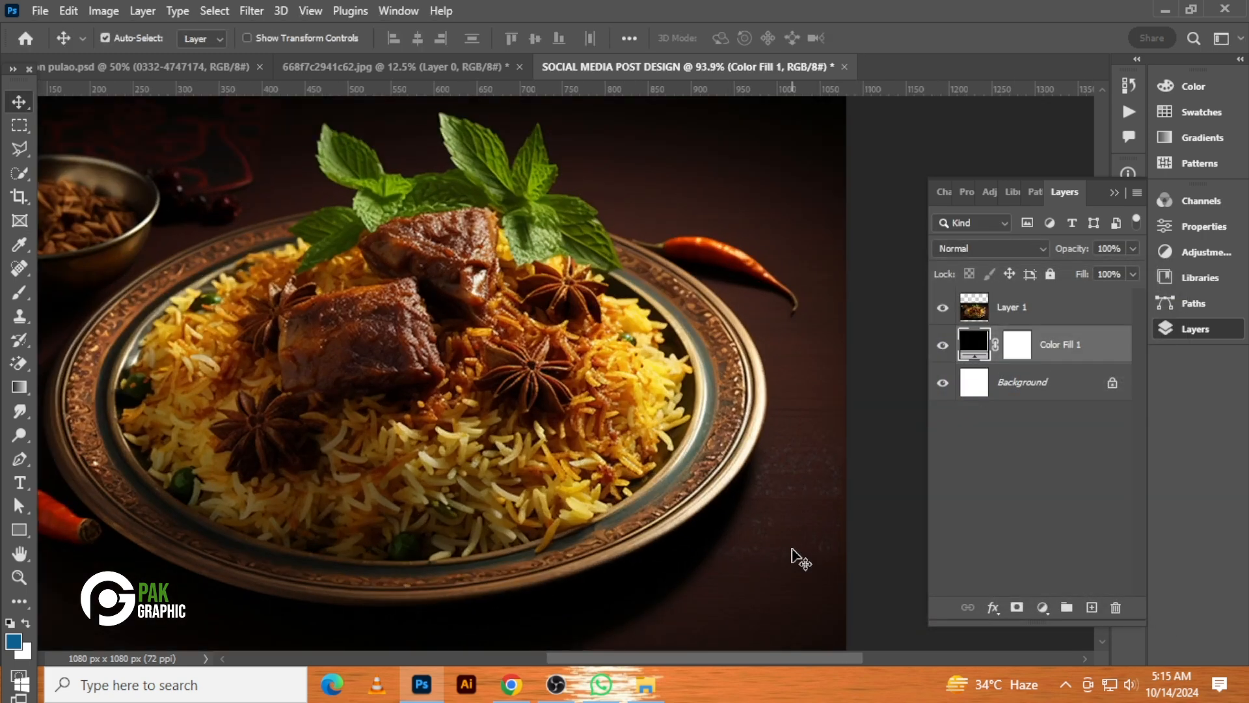
{"action": "scroll", "coordinate": [800, 558], "scroll_direction": "down", "scroll_amount": 3}
{"action": "left_click", "coordinate": [1103, 309]}
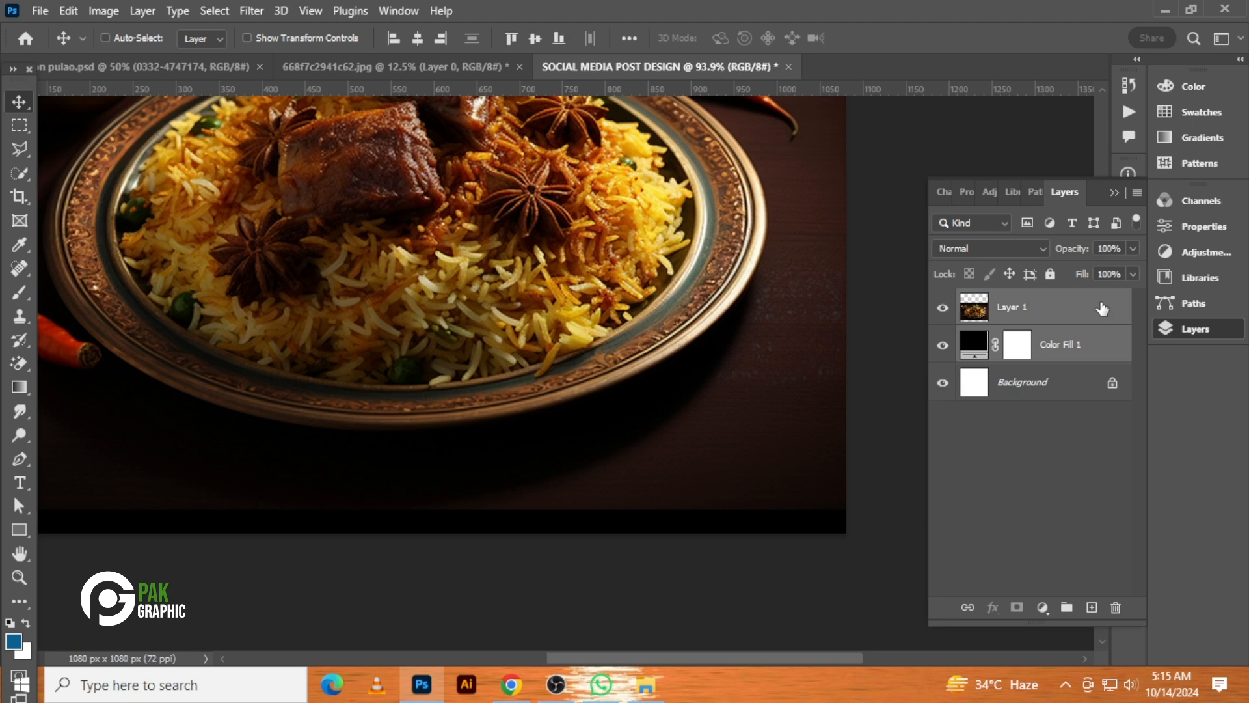
{"action": "key", "text": "ctrl+e"}
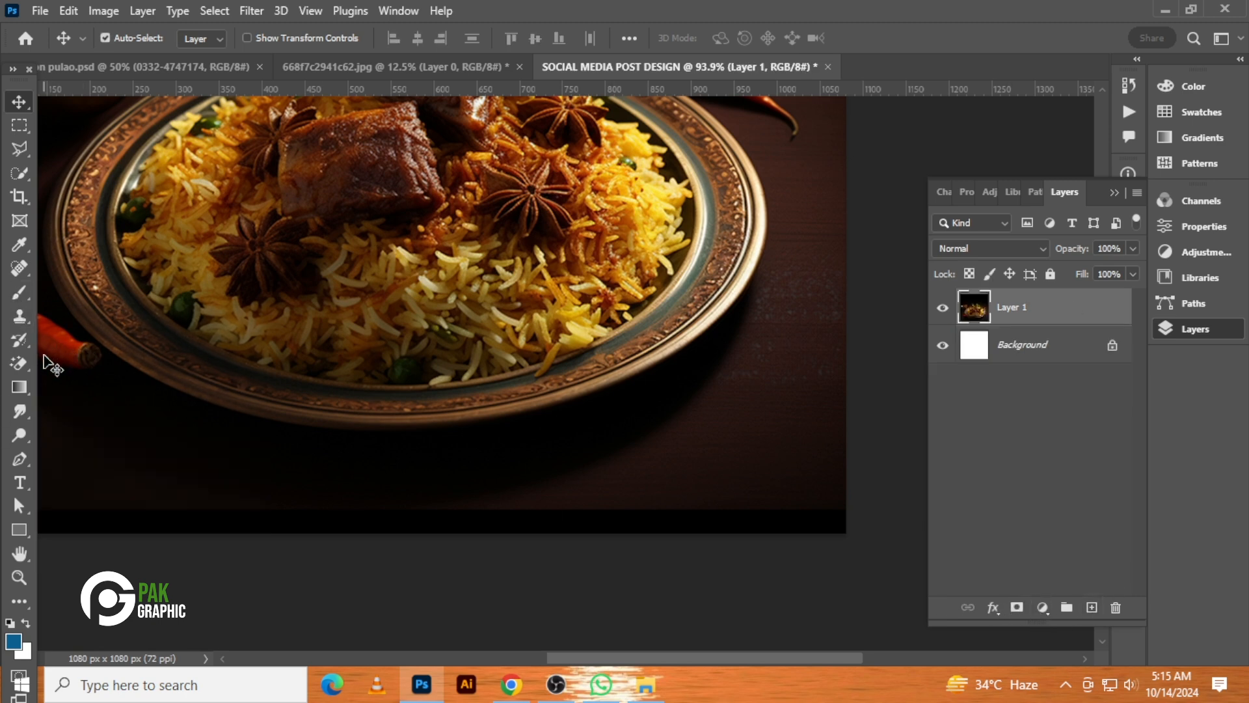
Paint over the hard bottom edge of the photo with the Spot Healing Brush to blend it into the dark background
{"action": "left_click", "coordinate": [19, 268]}
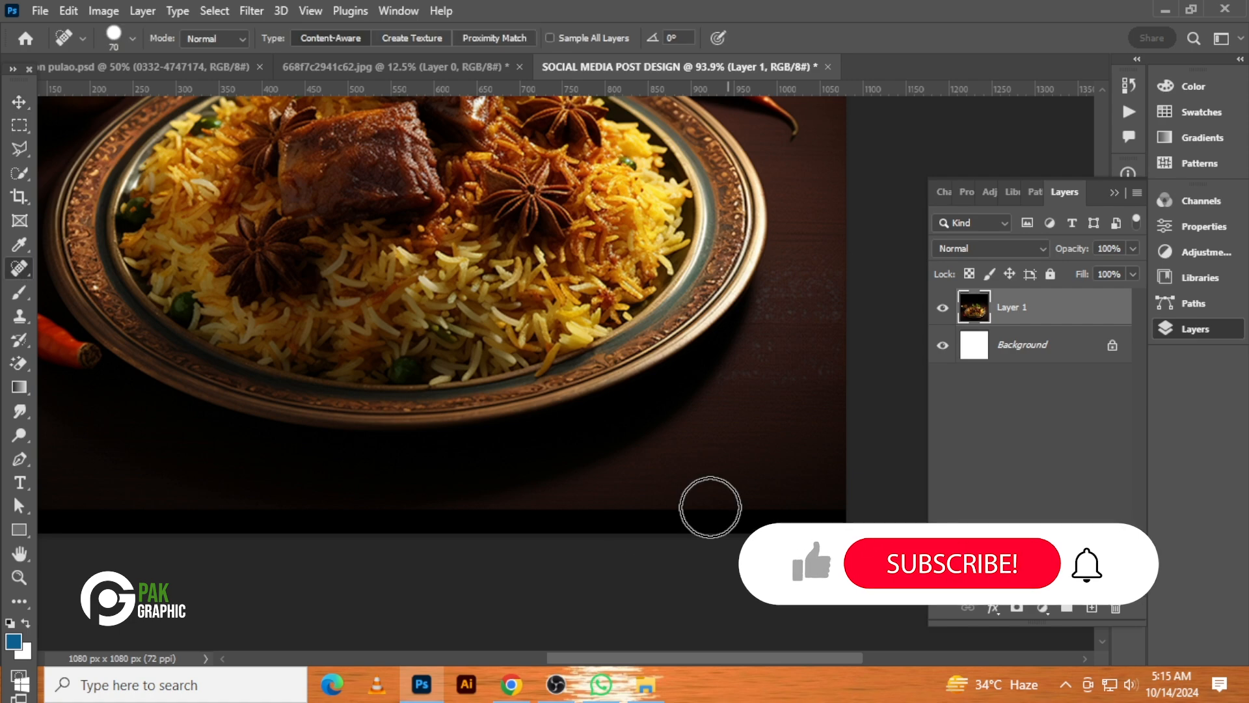
{"action": "mouse_move", "coordinate": [499, 508]}
{"action": "left_mouse_down"}
{"action": "mouse_move", "coordinate": [940, 528]}
{"action": "mouse_move", "coordinate": [507, 530]}
{"action": "left_mouse_up"}
{"action": "left_click", "coordinate": [493, 534]}
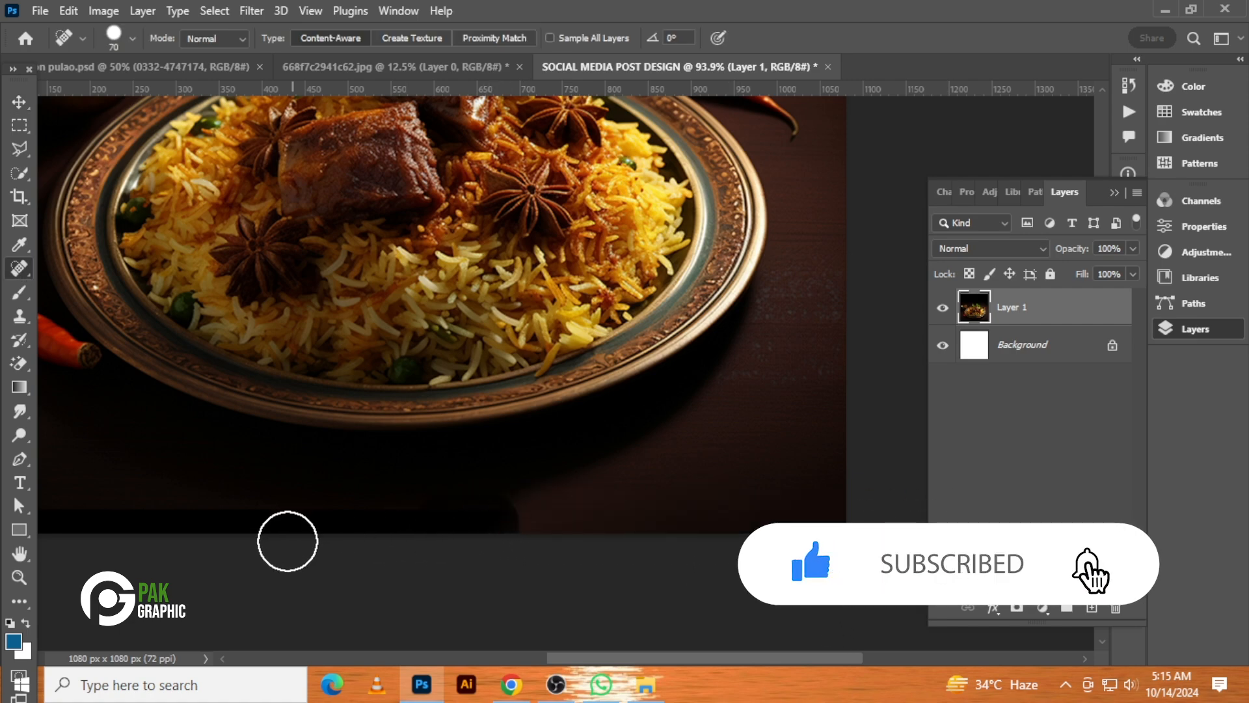
{"action": "left_click_drag", "start_coordinate": [229, 530], "coordinate": [590, 527]}
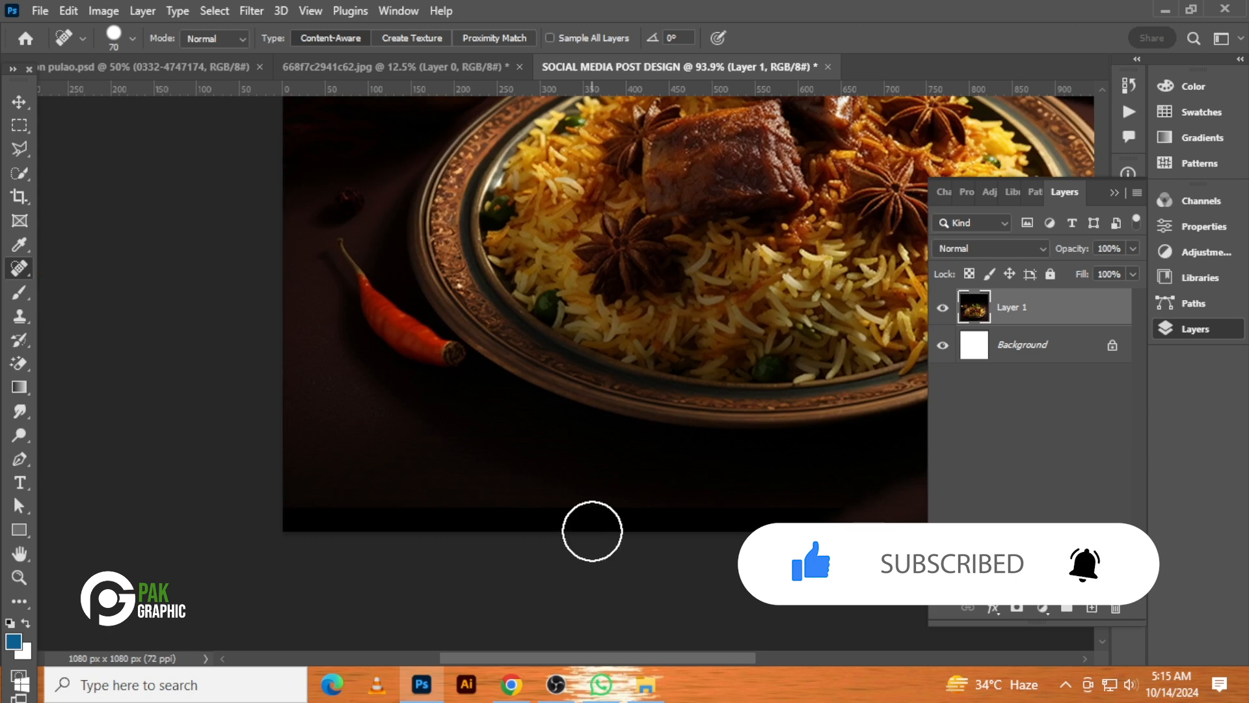
{"action": "left_click_drag", "start_coordinate": [300, 505], "coordinate": [220, 508]}
{"action": "scroll", "coordinate": [525, 359], "scroll_direction": "down", "scroll_amount": 5}
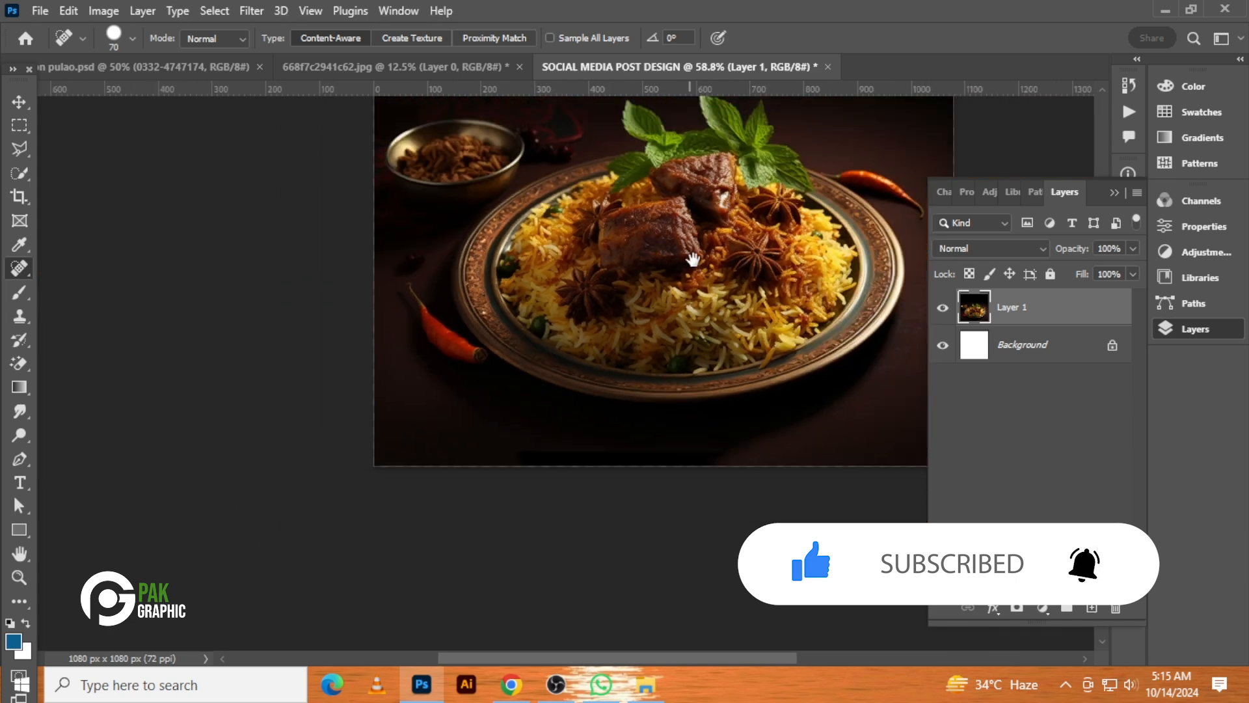
{"action": "left_click_drag", "start_coordinate": [691, 260], "coordinate": [620, 433]}
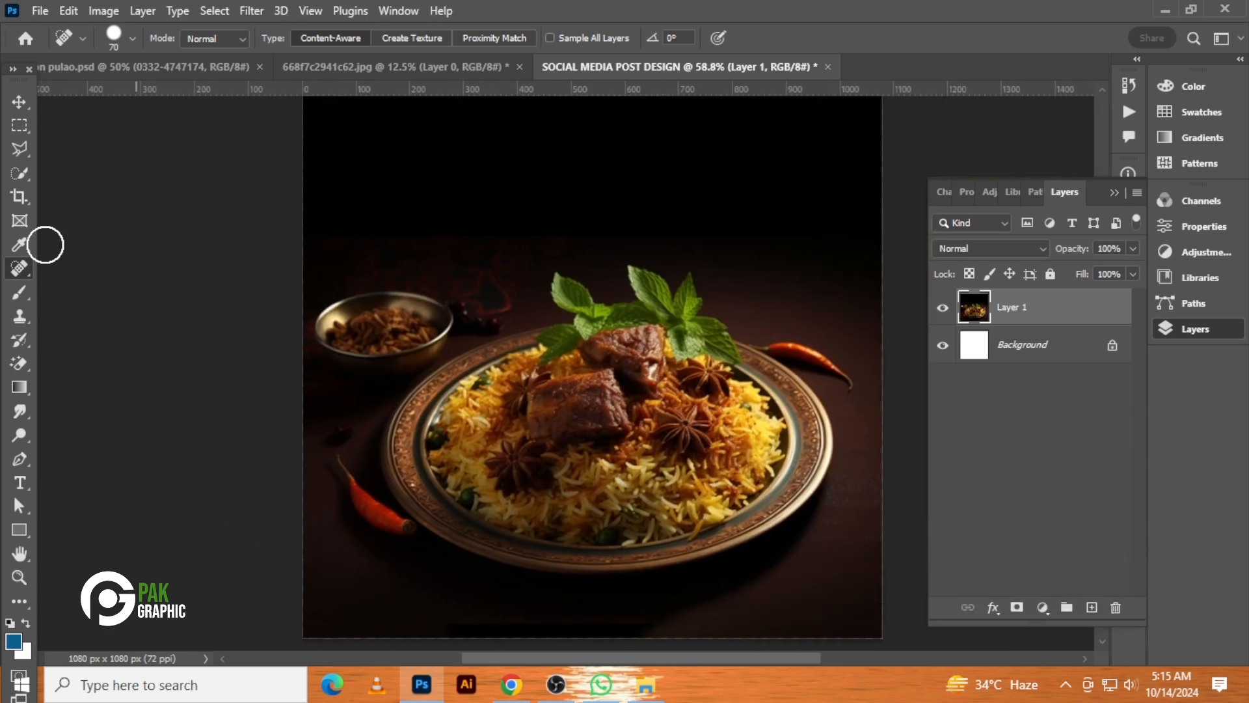
Add a text layer reading MUTTON PULAO near the top of the canvas
{"action": "left_click", "coordinate": [18, 102]}
{"action": "key", "text": "ctrl+0"}
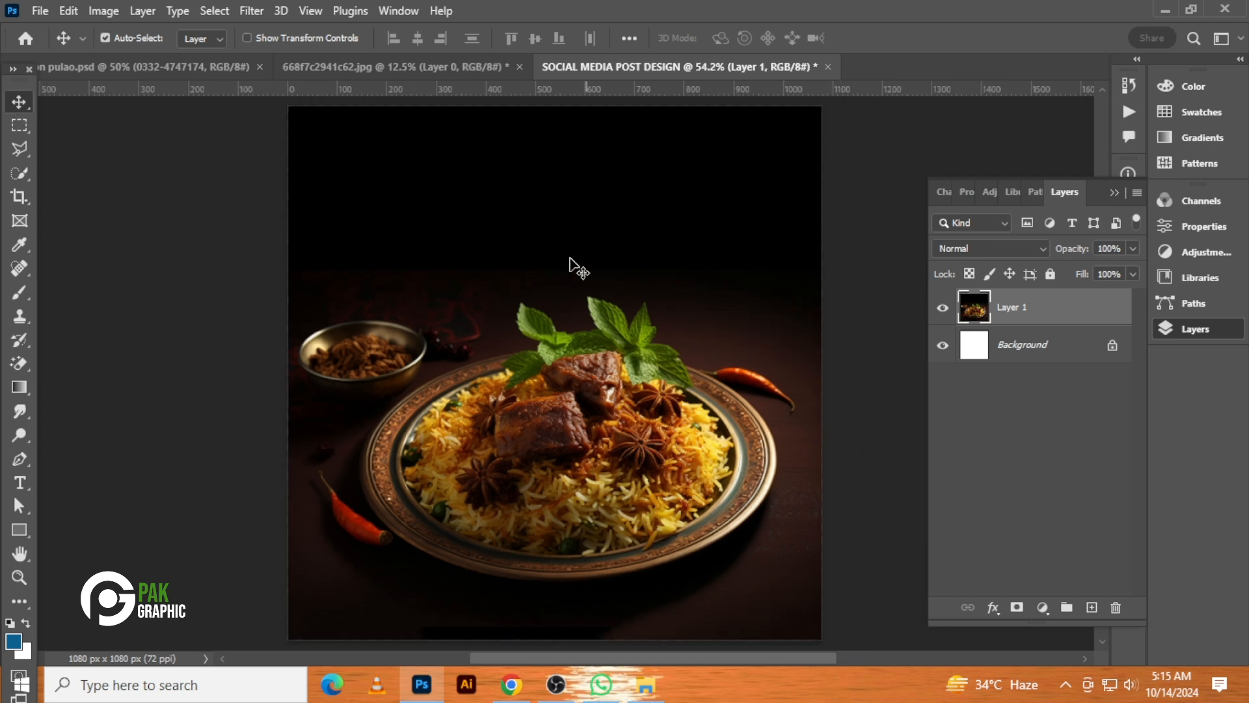
{"action": "left_click", "coordinate": [19, 483]}
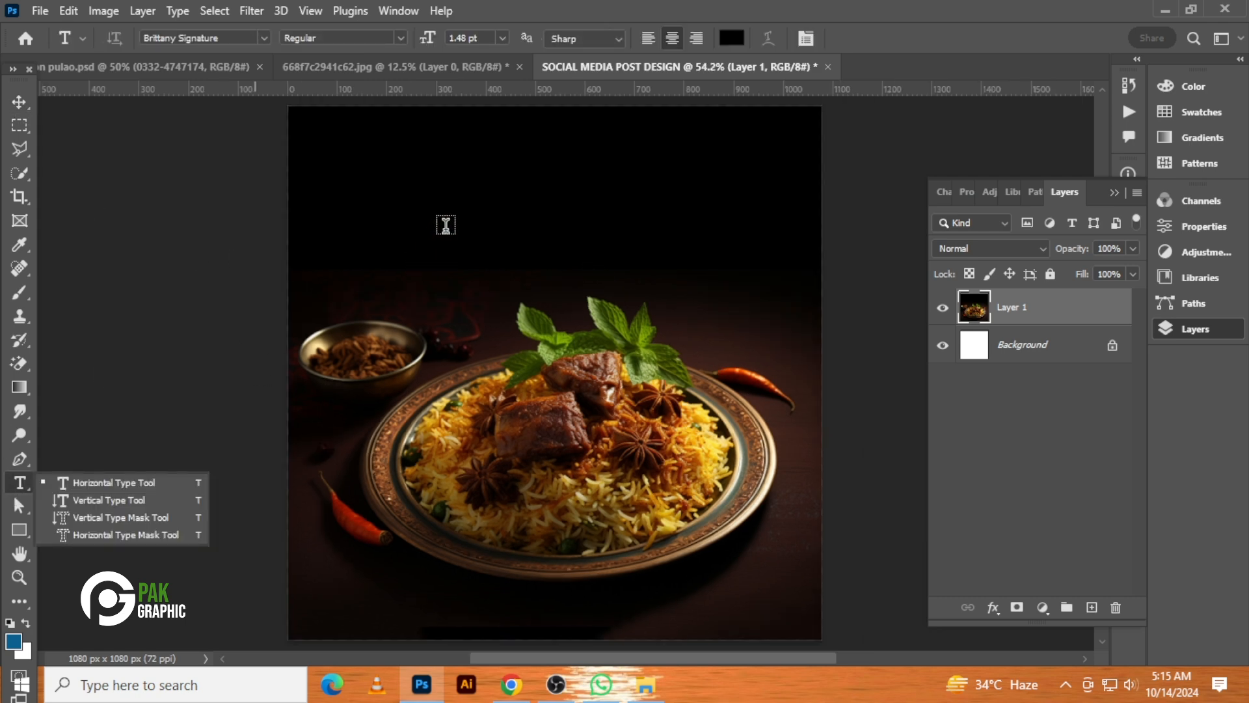
{"action": "left_click", "coordinate": [498, 193]}
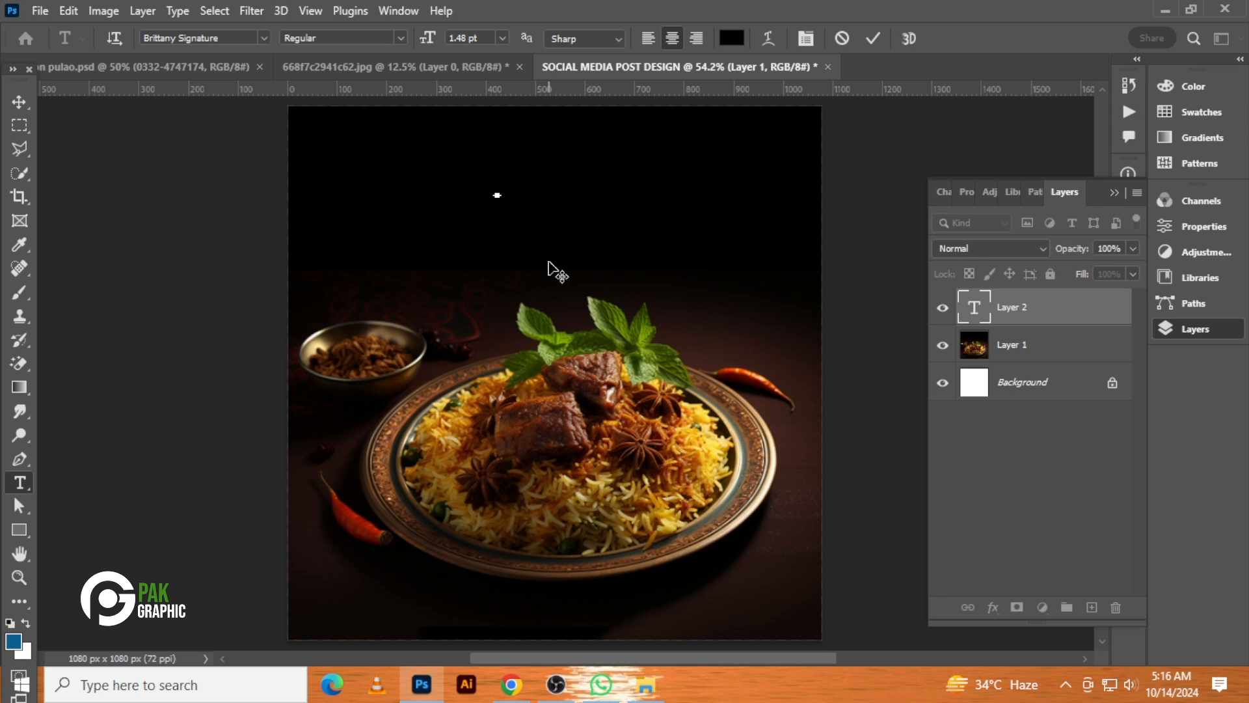
{"action": "left_click", "coordinate": [18, 102]}
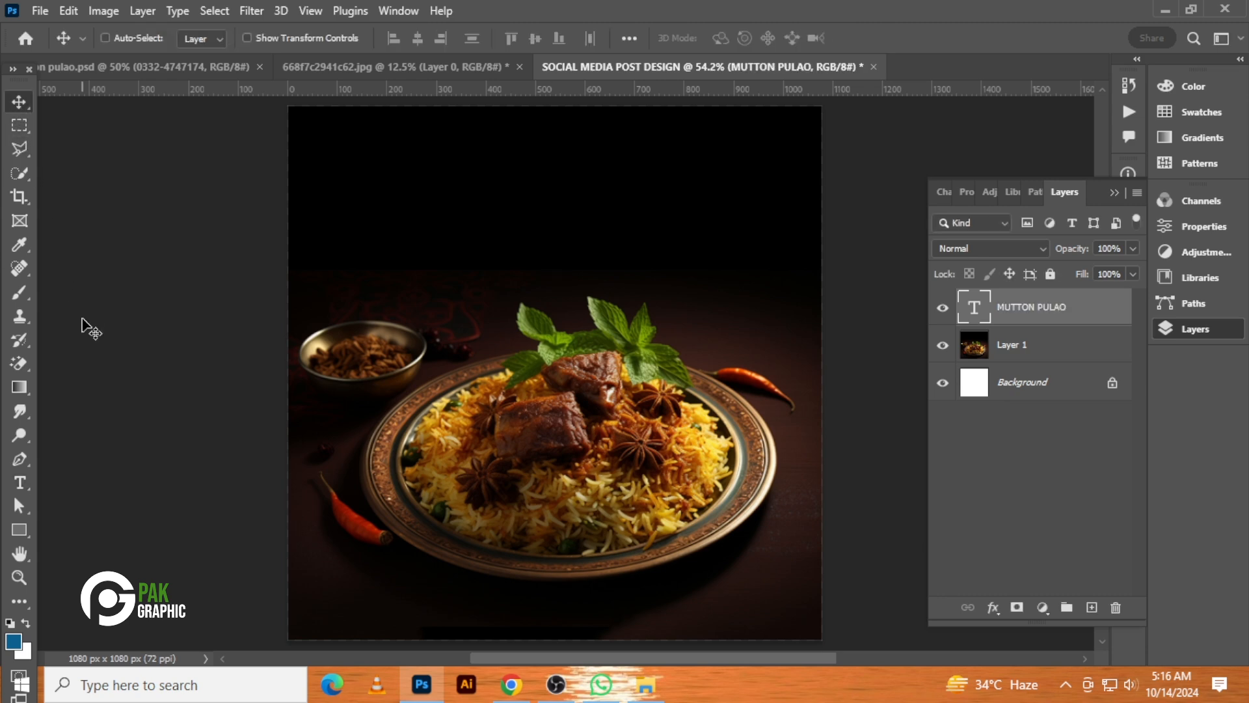
Enlarge the MUTTON PULAO title and set its text color to white ffffff
{"action": "key", "text": "ctrl+t"}
{"action": "left_click_drag", "start_coordinate": [508, 189], "coordinate": [654, 163]}
{"action": "key", "text": "Return"}
{"action": "left_click", "coordinate": [1227, 224]}
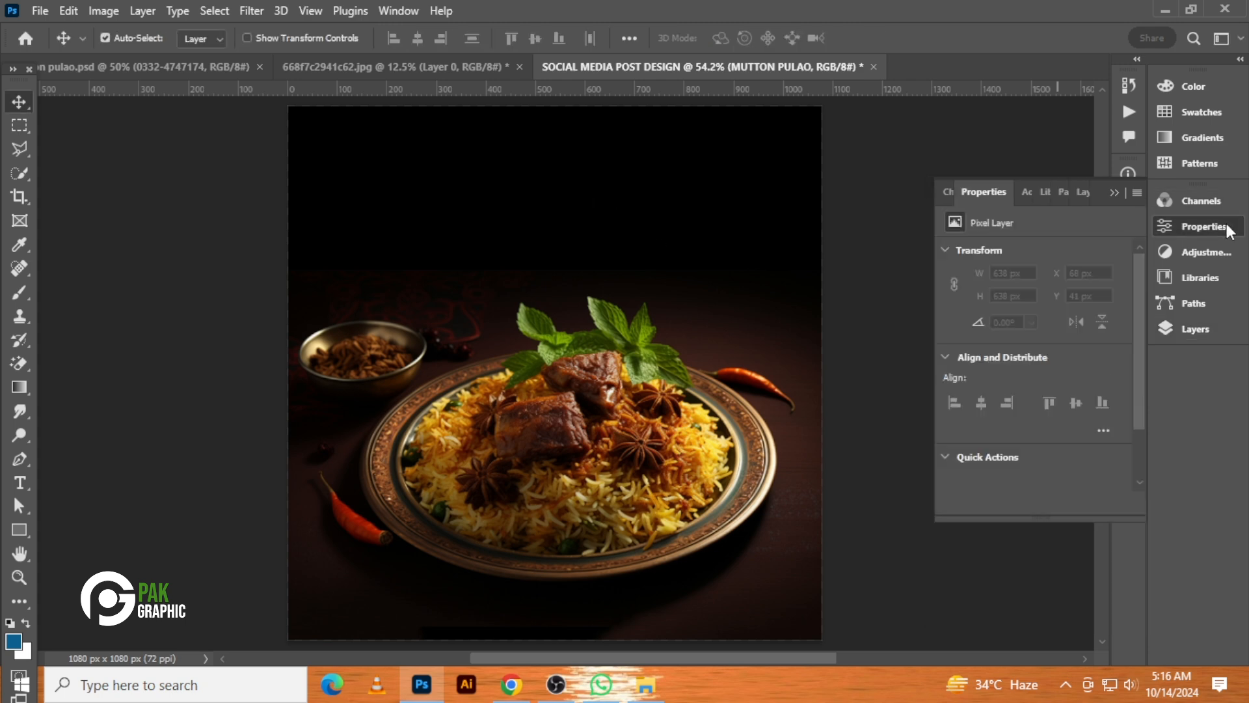
{"action": "left_click", "coordinate": [1101, 395]}
{"action": "type", "text": "ffffff"}
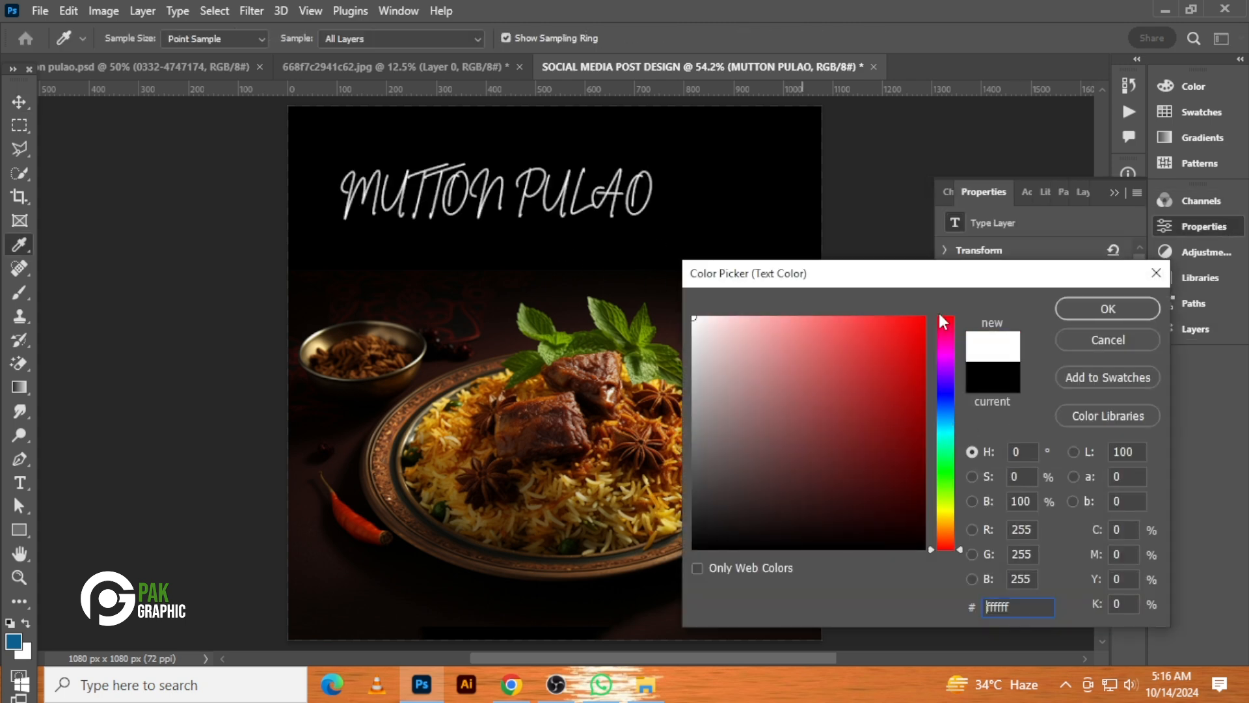
{"action": "left_click", "coordinate": [1119, 299]}
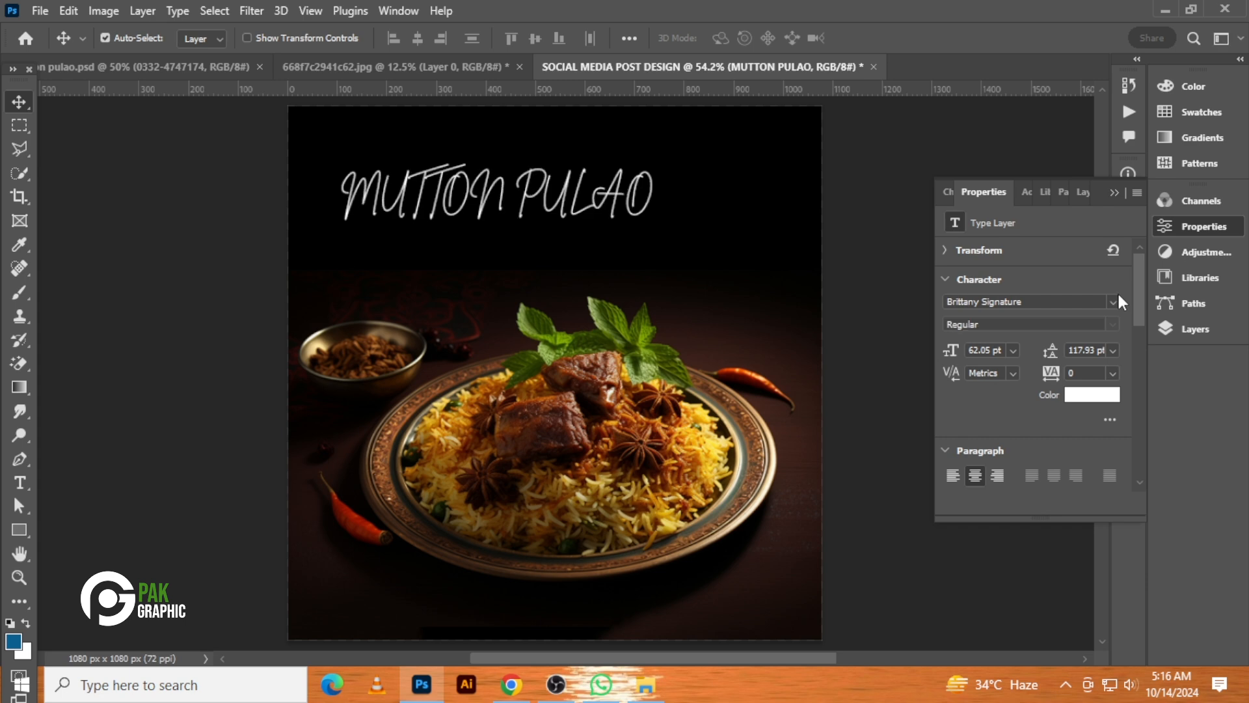
Change the title font to Chopic 3D Free version and center the title horizontally near the top
{"action": "left_click", "coordinate": [1118, 298]}
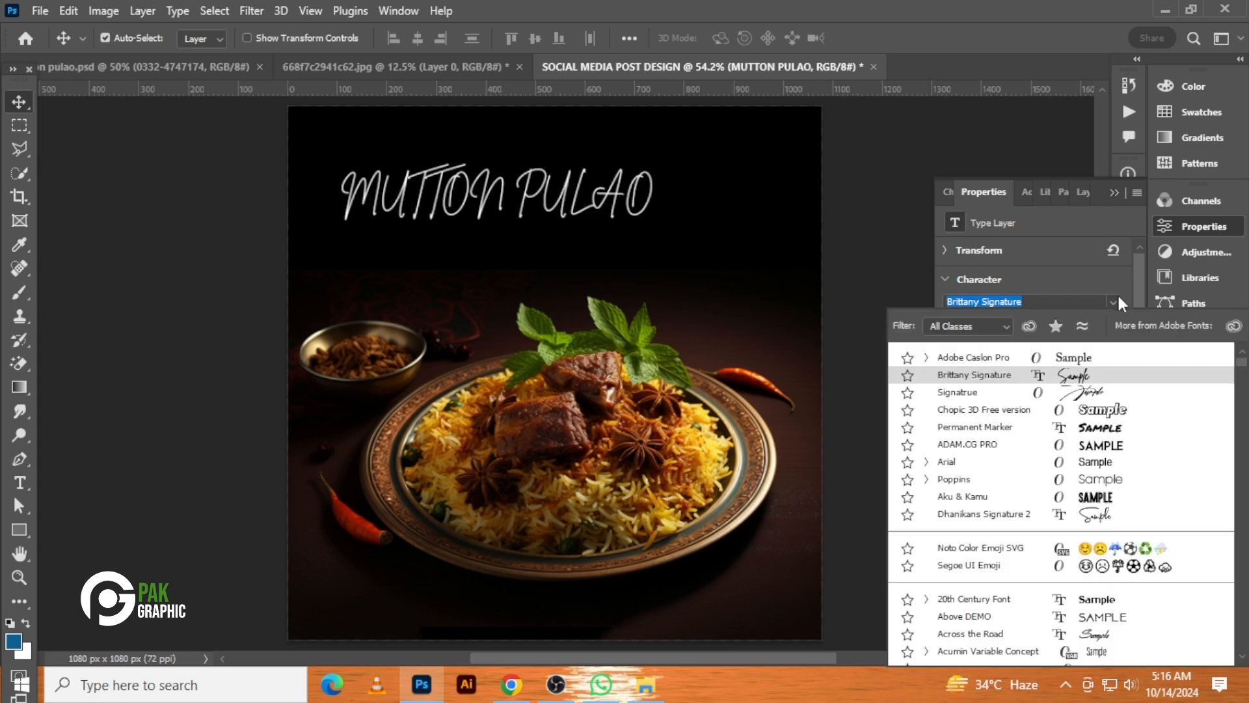
{"action": "left_click", "coordinate": [1113, 410]}
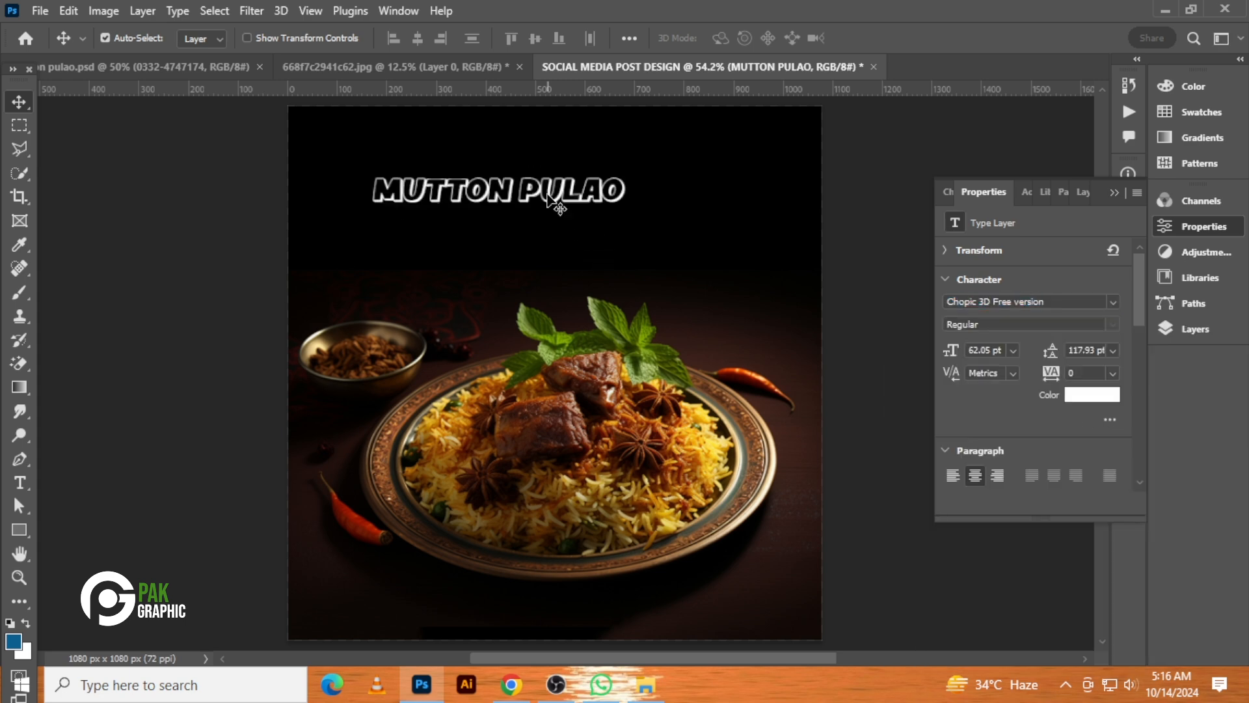
{"action": "left_click_drag", "start_coordinate": [545, 197], "coordinate": [598, 193]}
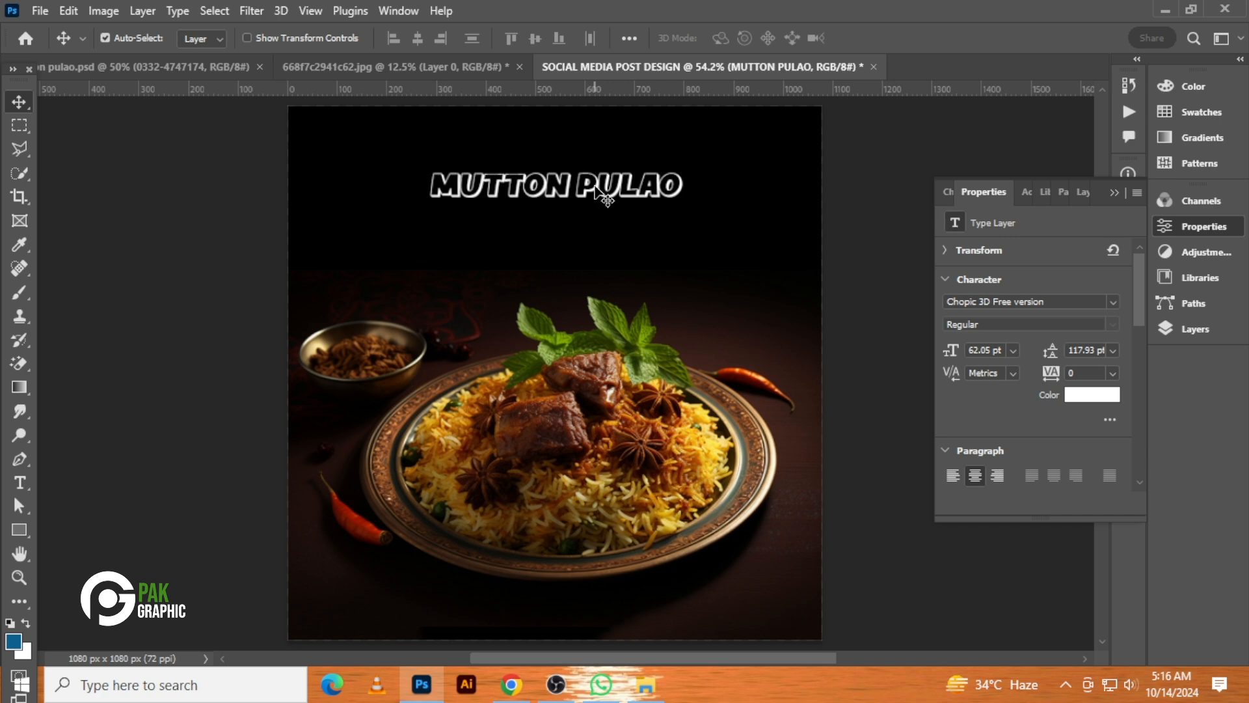
{"action": "key", "text": "Left"}
{"action": "key", "text": "Left"}
Scale the title up slightly to about 71 pt
{"action": "key", "text": "ctrl+t"}
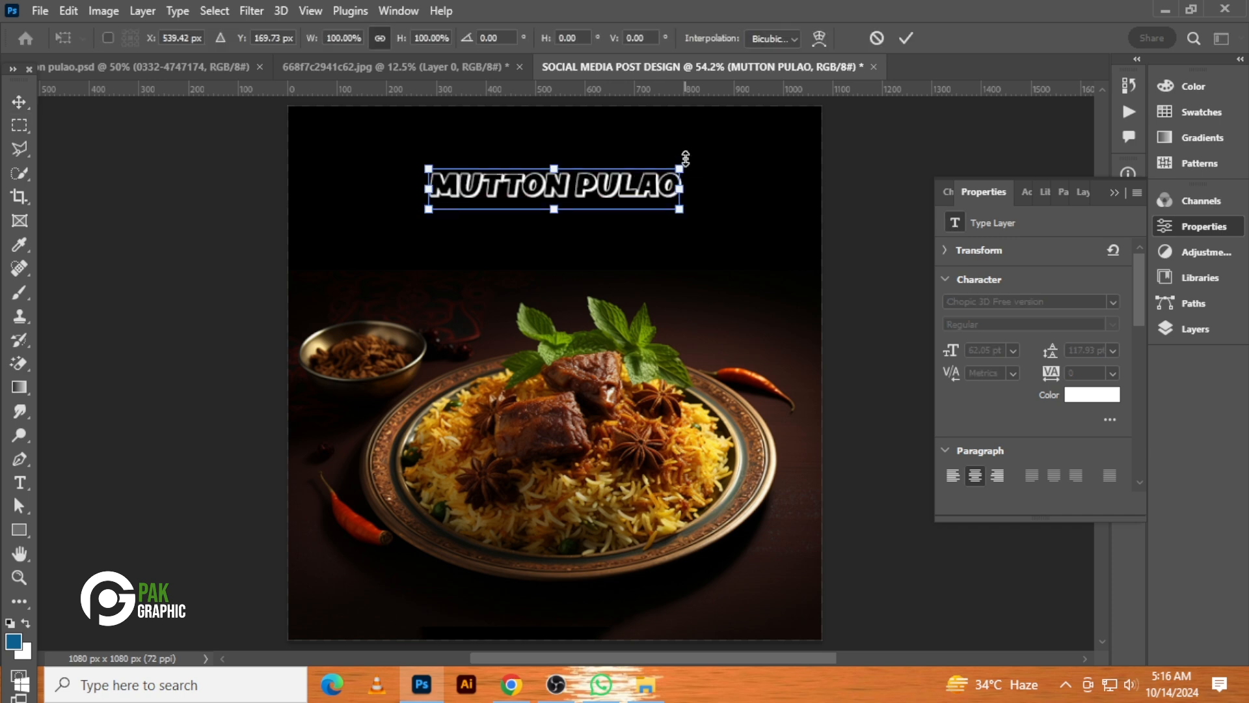
{"action": "left_click_drag", "start_coordinate": [682, 163], "coordinate": [700, 165]}
{"action": "key", "text": "Return"}
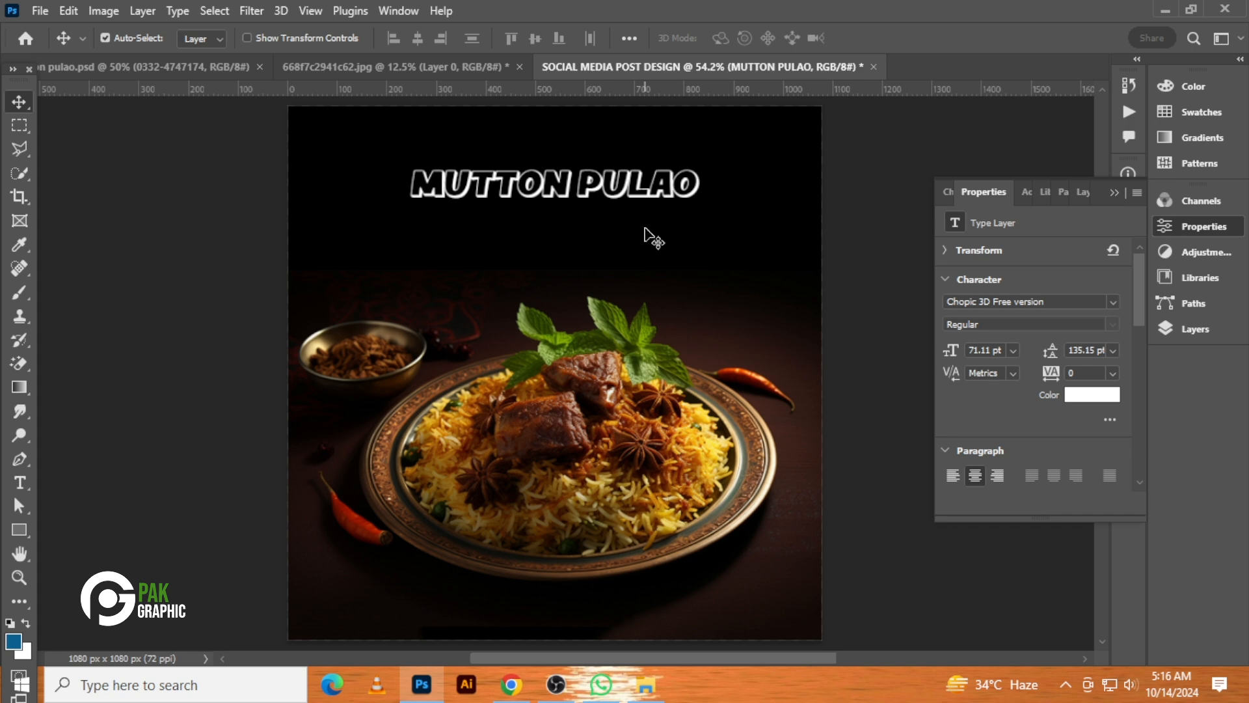
Nudge the MUTTON PULAO title slightly downward
{"action": "key", "text": "Down"}
{"action": "key", "text": "Down"}
{"action": "key", "text": "Down"}
{"action": "key", "text": "Down"}
{"action": "key", "text": "Down"}
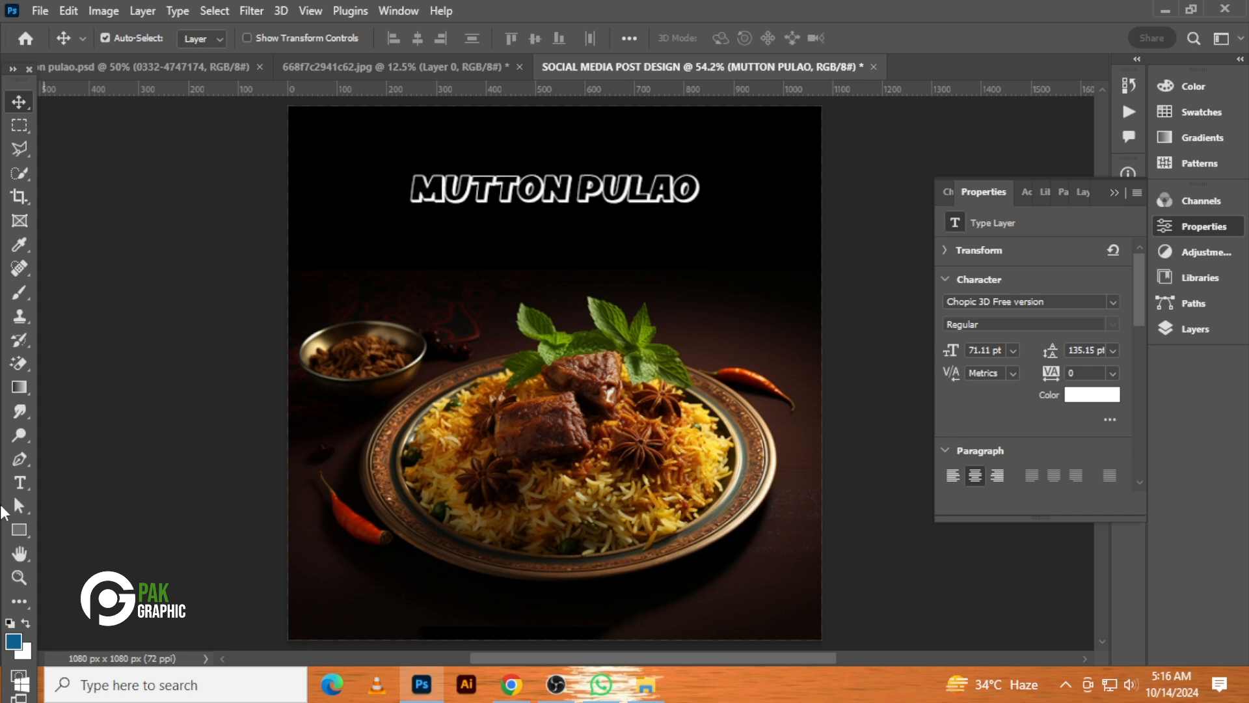
Add a HOME MADE text layer below the title and scale it up to about 376 × 81 px
{"action": "left_click", "coordinate": [20, 482]}
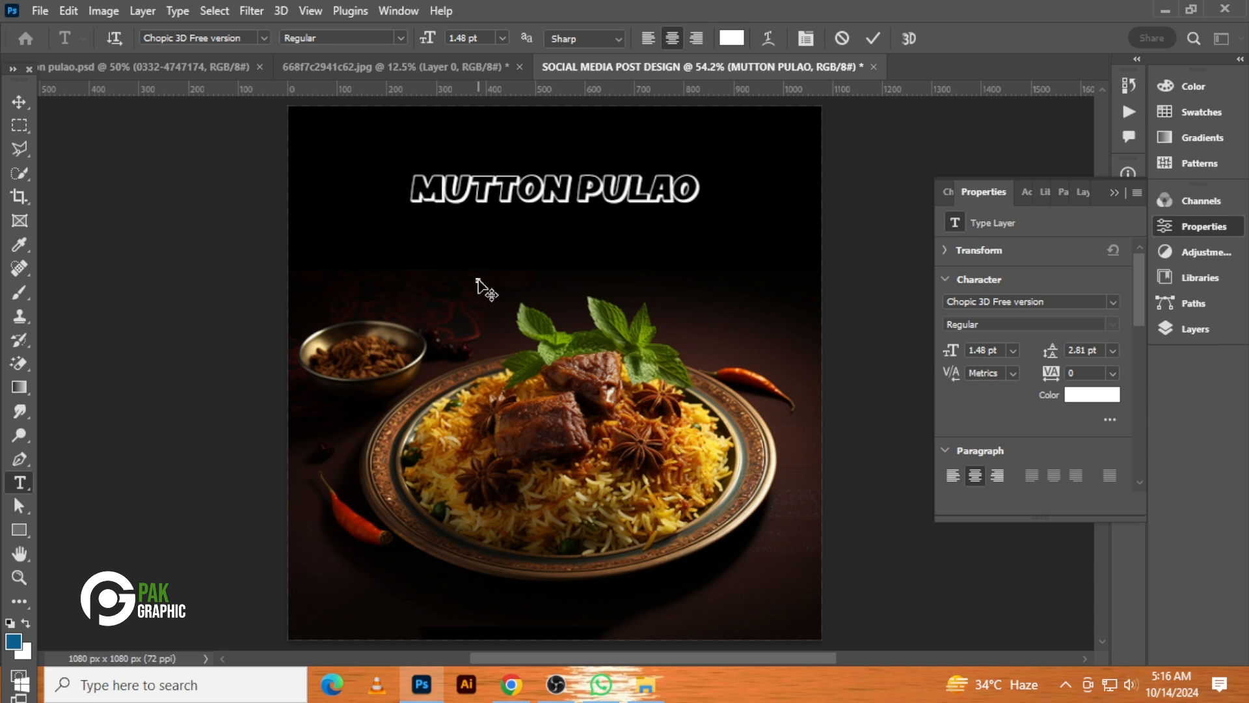
{"action": "left_click", "coordinate": [18, 103]}
{"action": "key", "text": "ctrl+t"}
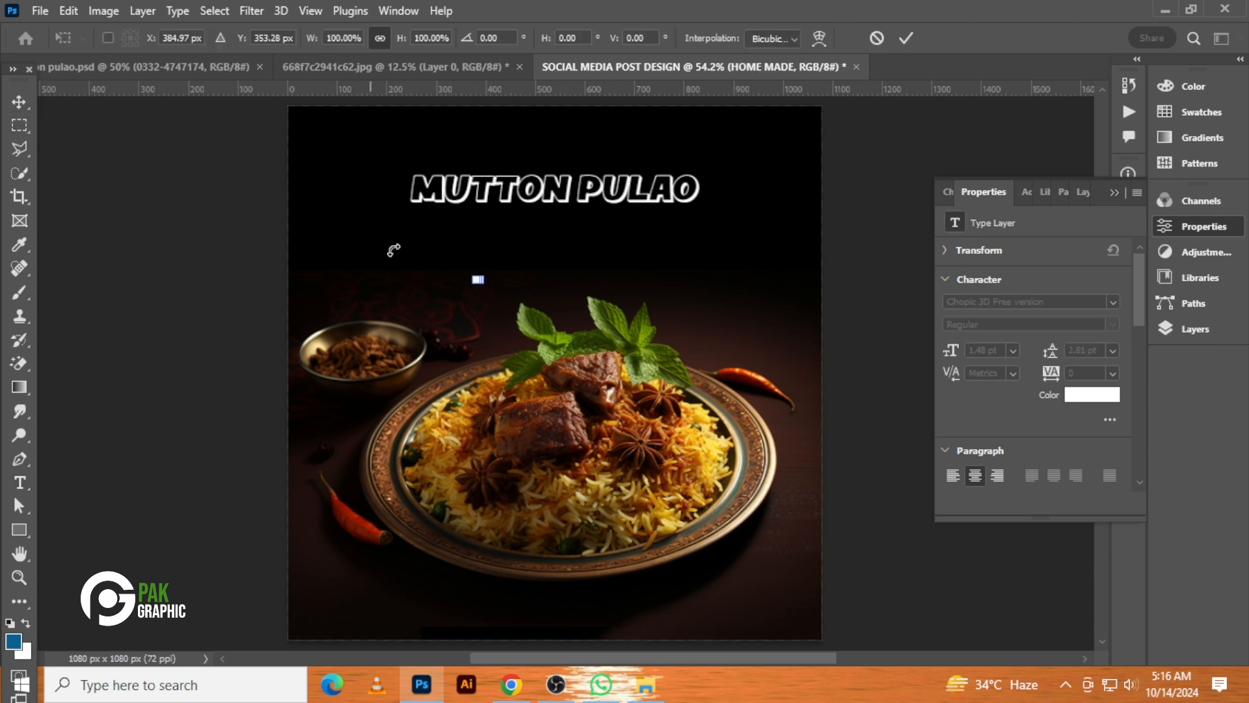
{"action": "left_click_drag", "start_coordinate": [509, 261], "coordinate": [578, 256]}
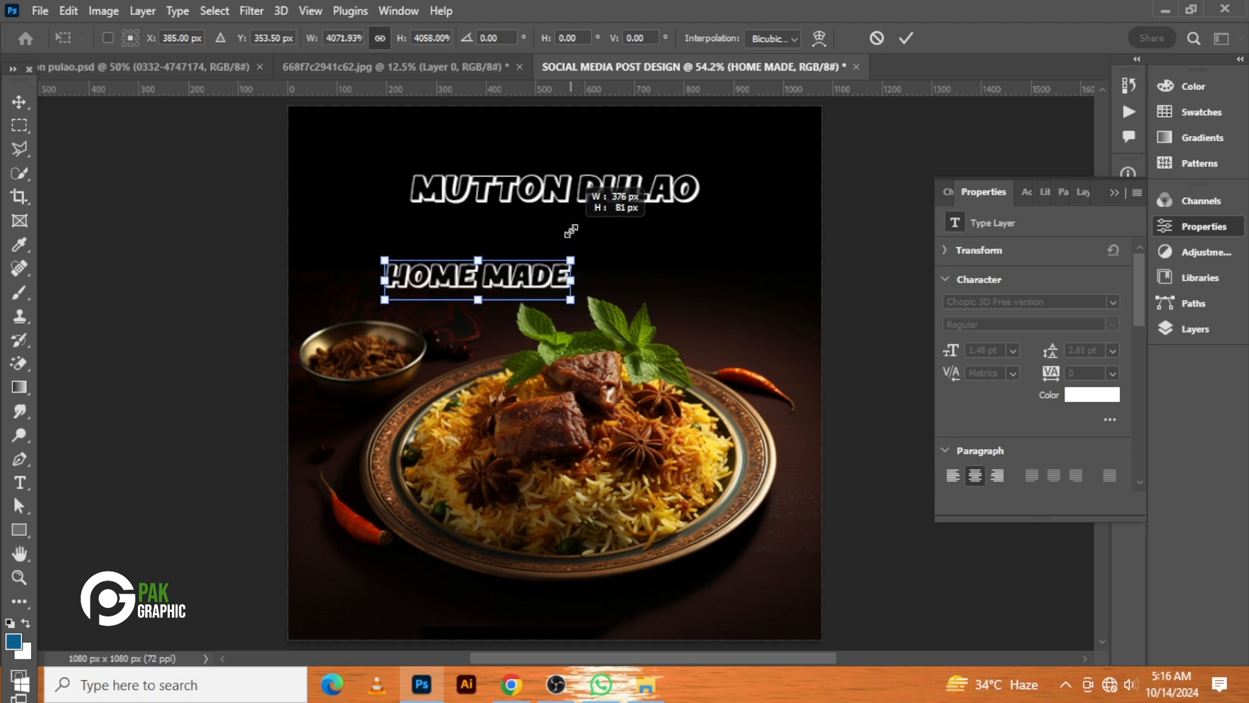
{"action": "key", "text": "Return"}
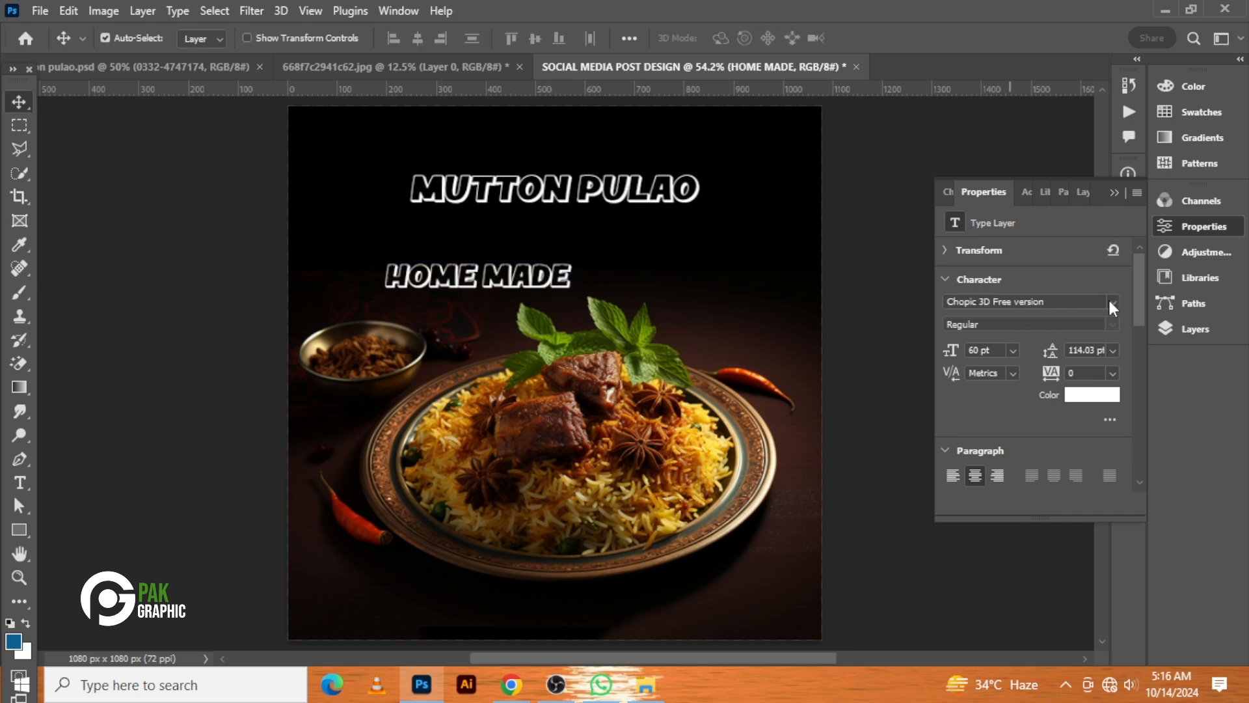
Set the HOME MADE font to Adobe Caslon Pro and move the text just above the title
{"action": "left_click", "coordinate": [1113, 304]}
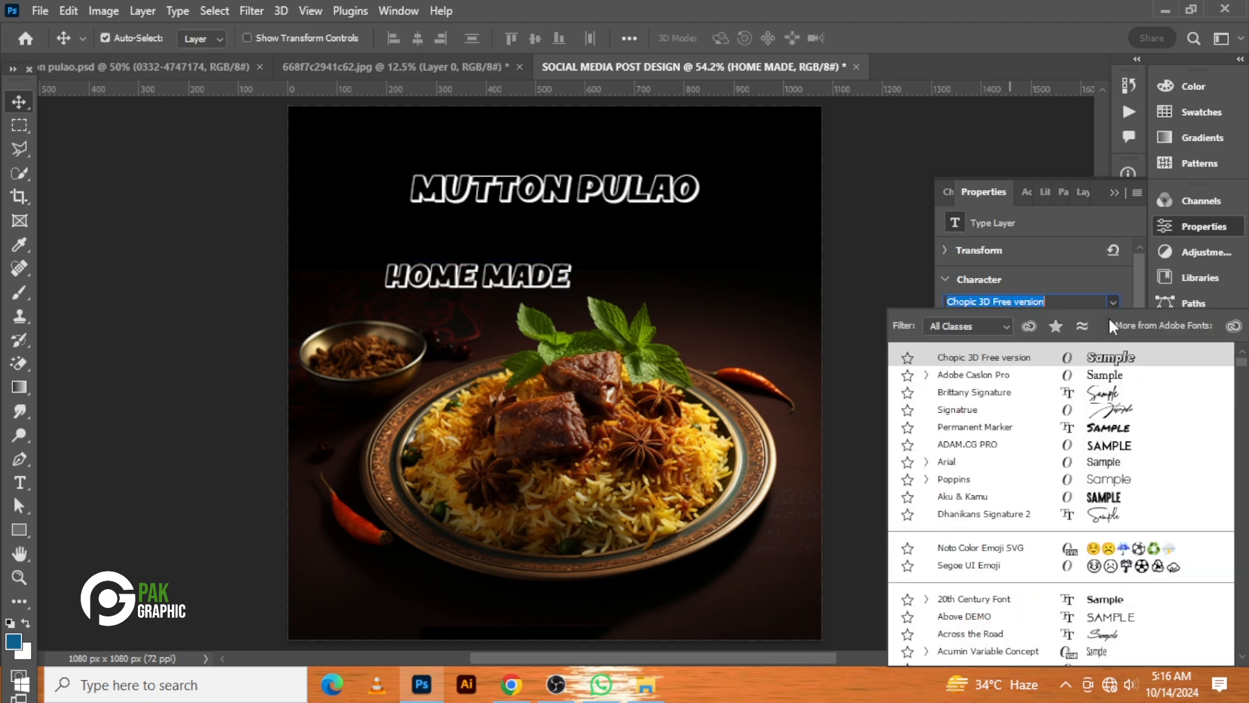
{"action": "left_click", "coordinate": [1101, 376]}
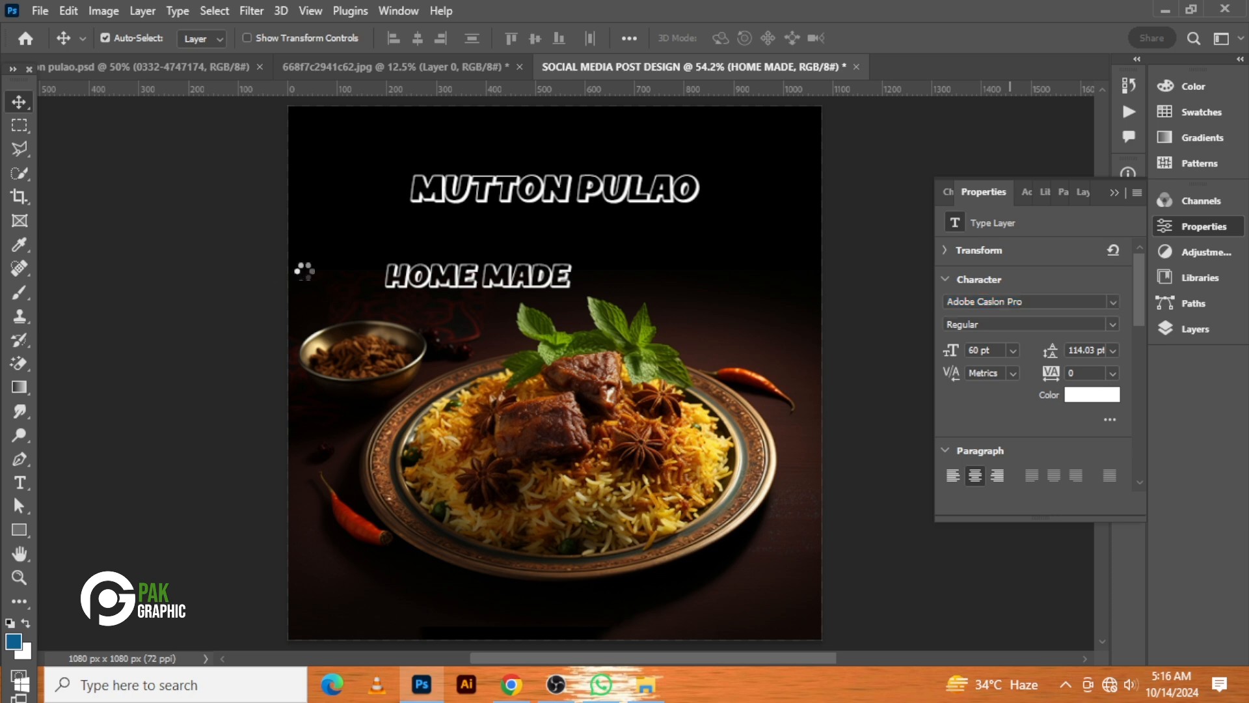
{"action": "left_click_drag", "start_coordinate": [492, 281], "coordinate": [571, 157]}
Scale the HOME MADE text down to about 79% and center it above the title
{"action": "key", "text": "ctrl+t"}
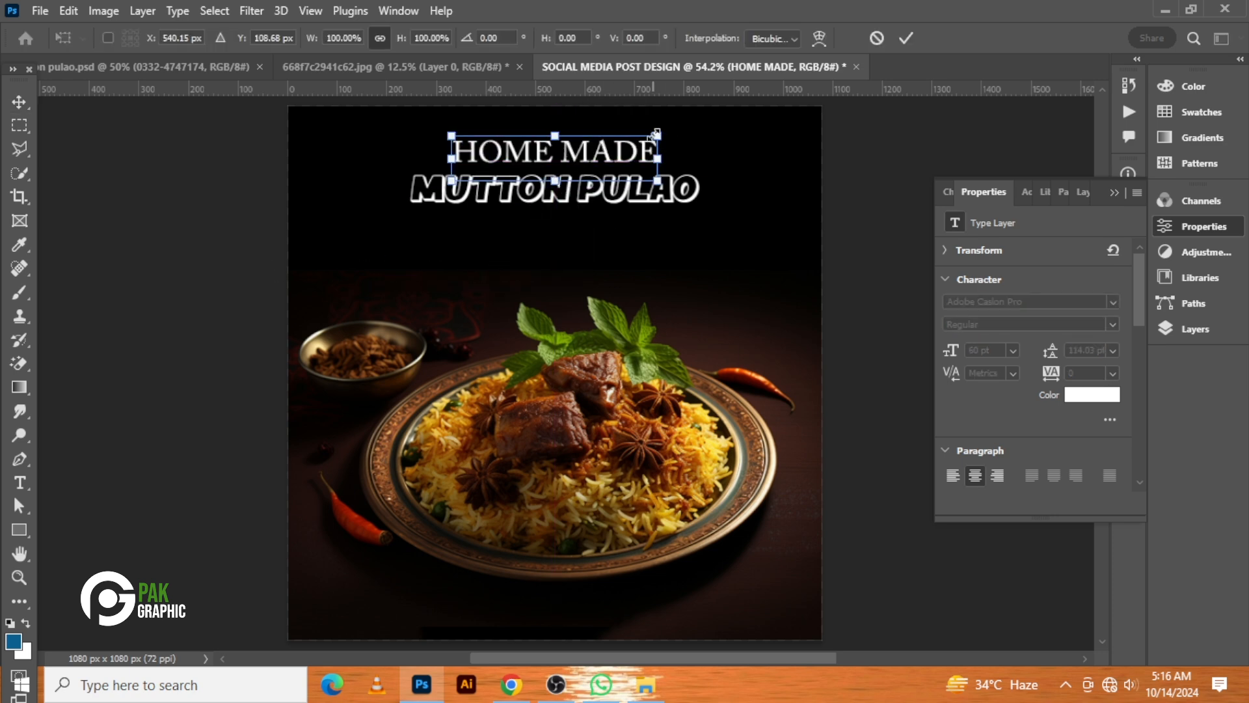
{"action": "left_click_drag", "start_coordinate": [655, 134], "coordinate": [591, 162]}
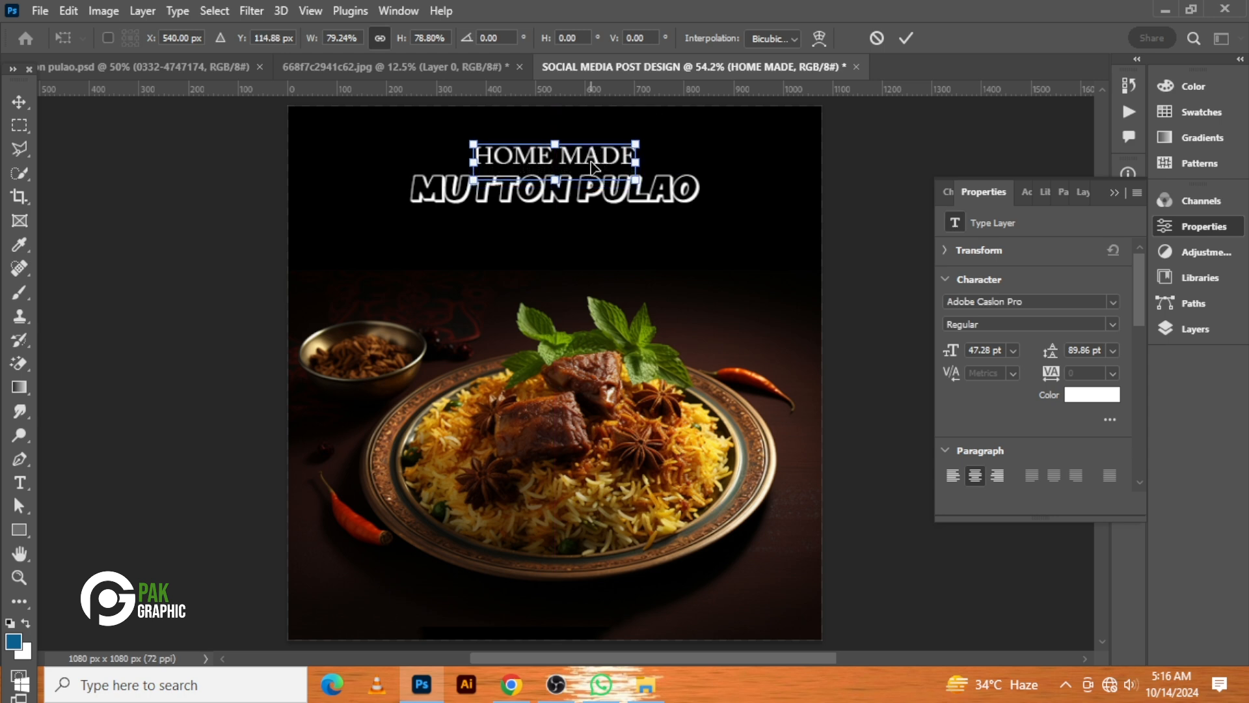
{"action": "key", "text": "Return"}
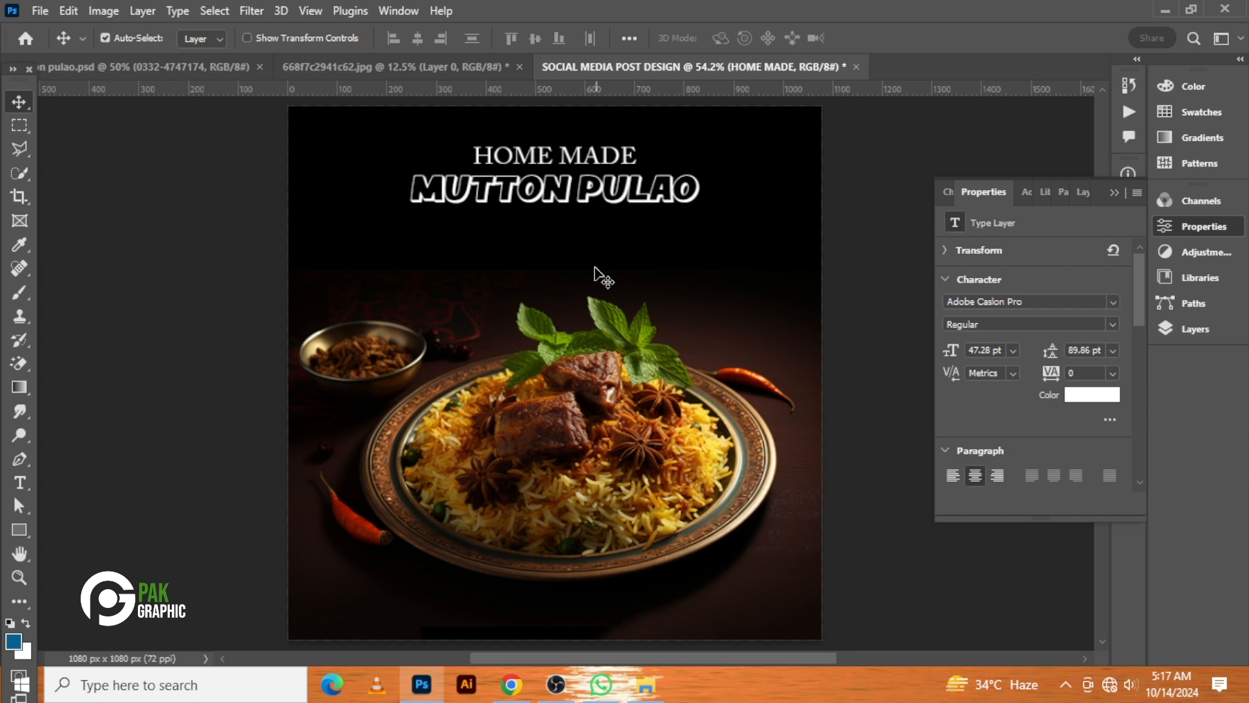
Duplicate the HOME MADE text into a copy placed just below the title
{"action": "left_click_drag", "start_coordinate": [547, 162], "coordinate": [549, 233]}
{"action": "left_click", "coordinate": [549, 234]}
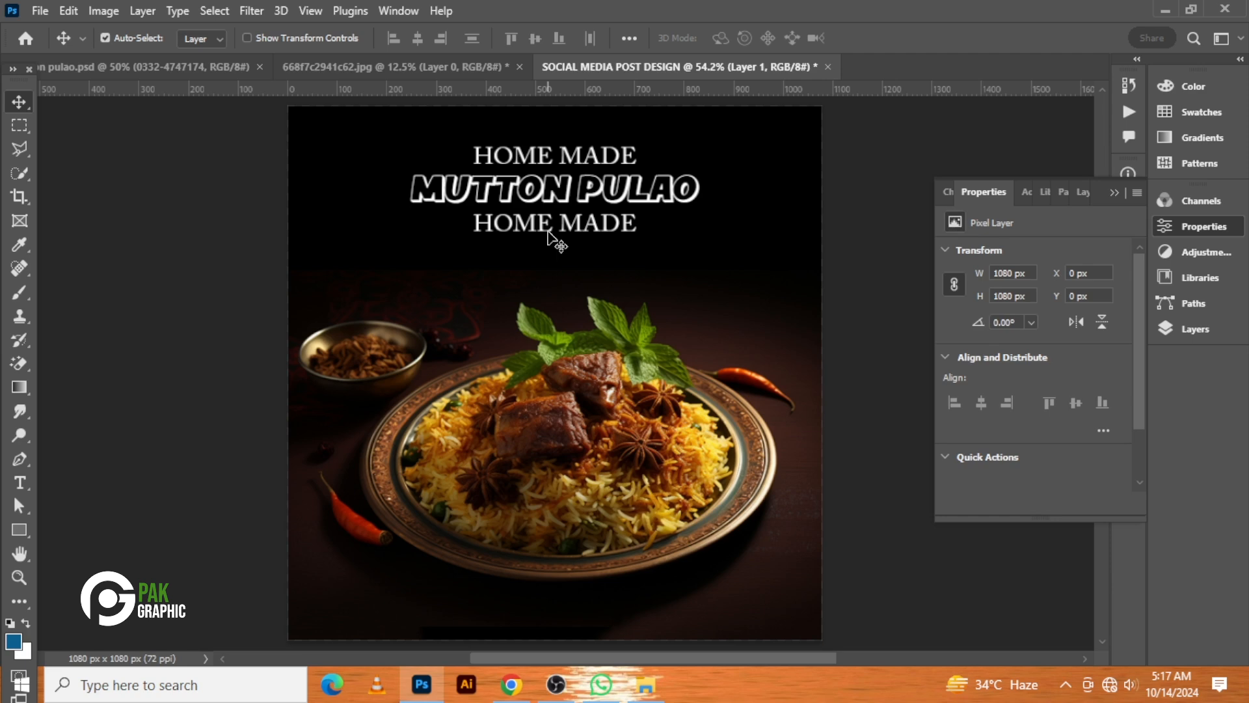
{"action": "key", "text": "s"}
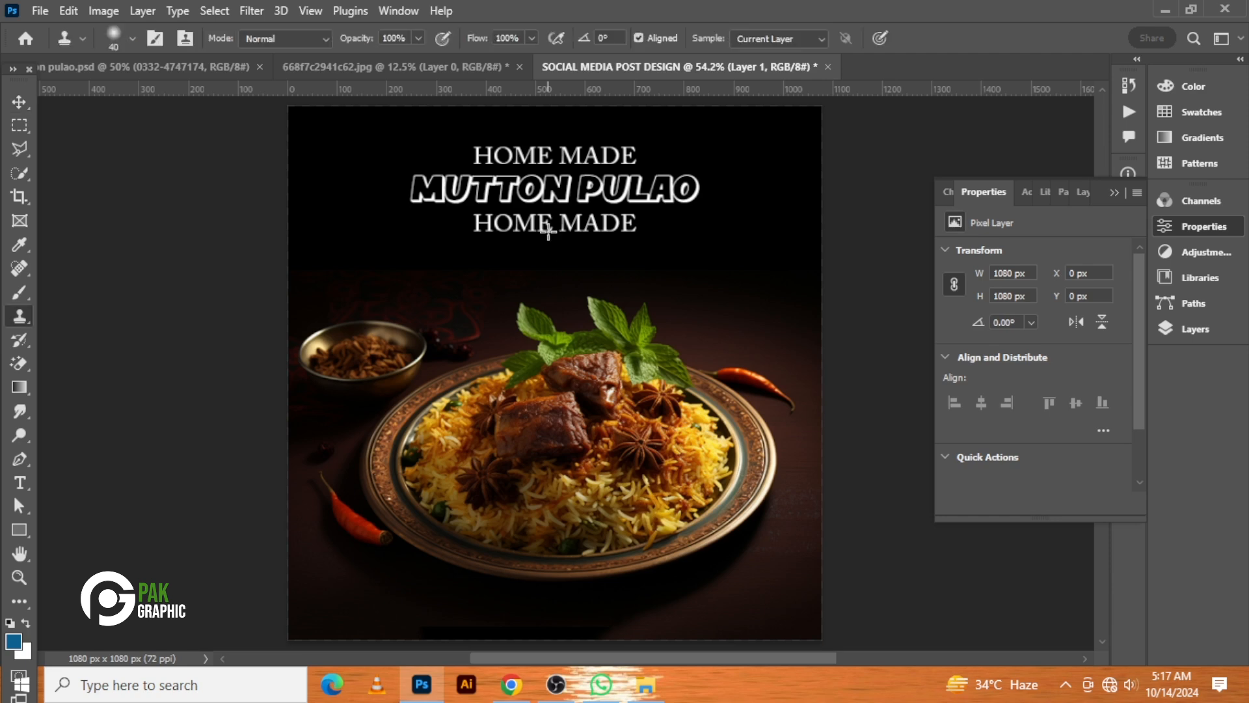
{"action": "key", "text": "ctrl+a"}
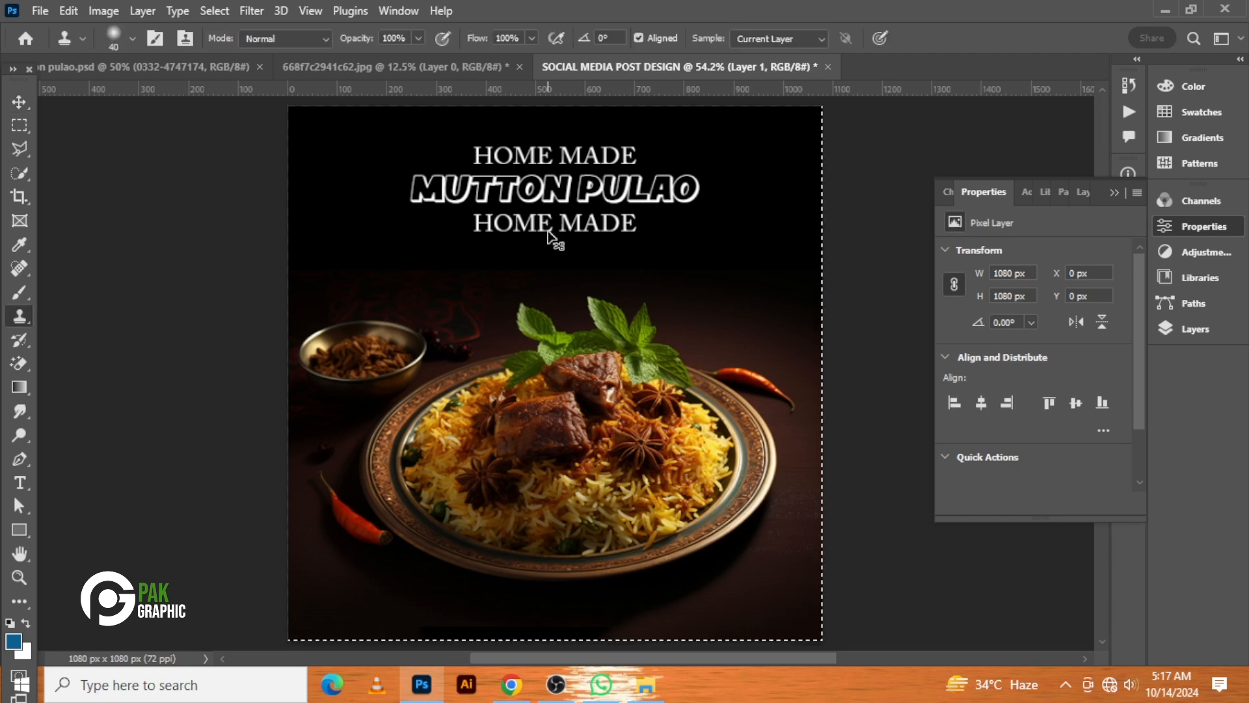
{"action": "left_click", "coordinate": [549, 224]}
{"action": "left_click", "coordinate": [580, 286]}
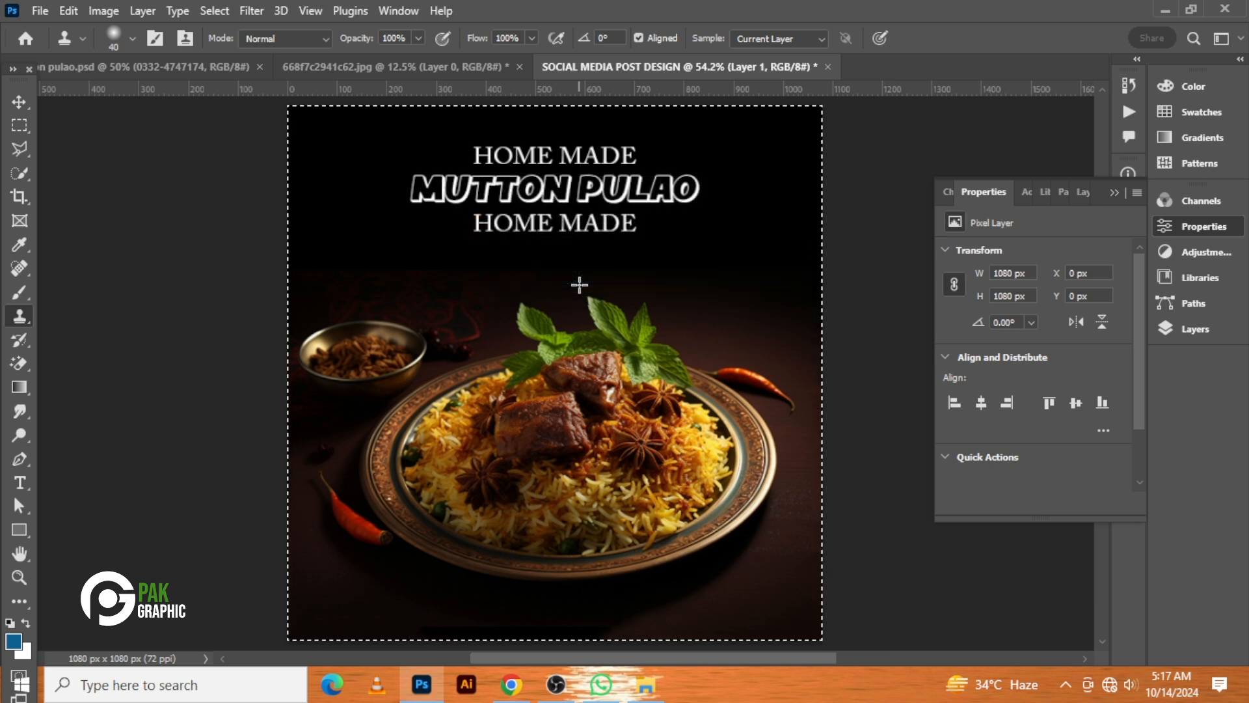
{"action": "left_click", "coordinate": [20, 101]}
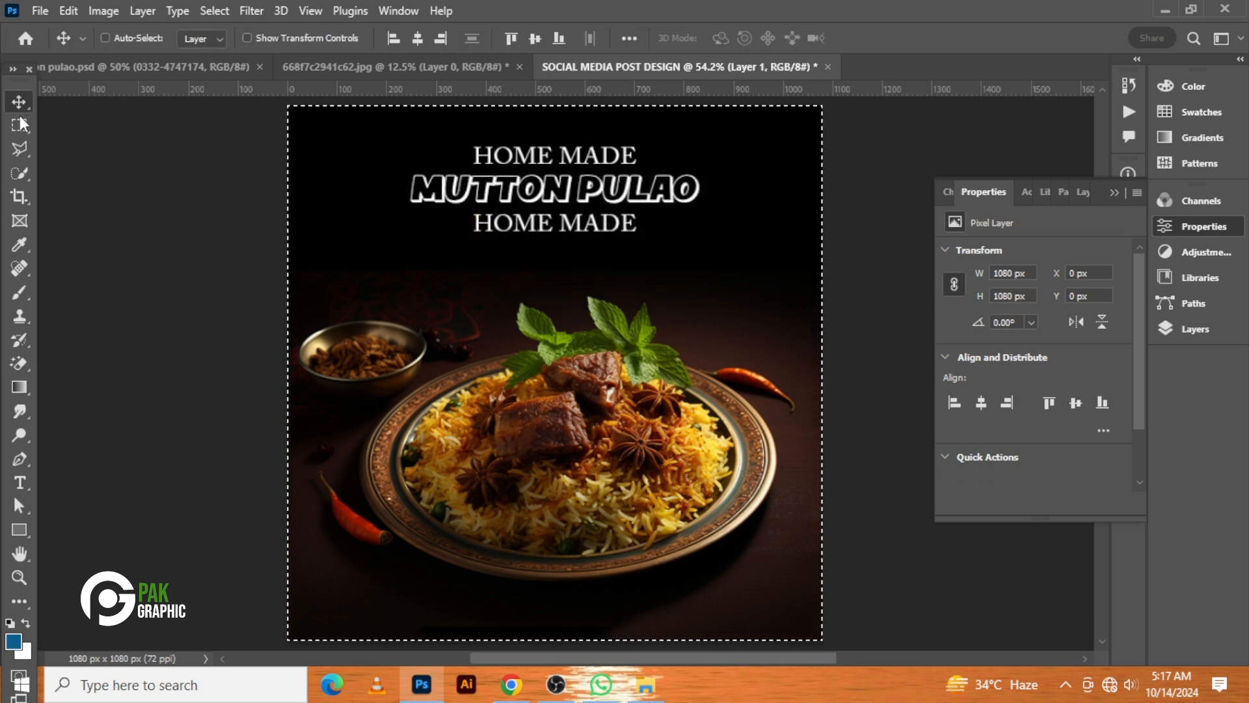
{"action": "key", "text": "ctrl+d"}
Replace the duplicated text below the title with SPCEIAL FOR YOU
{"action": "left_click", "coordinate": [520, 230]}
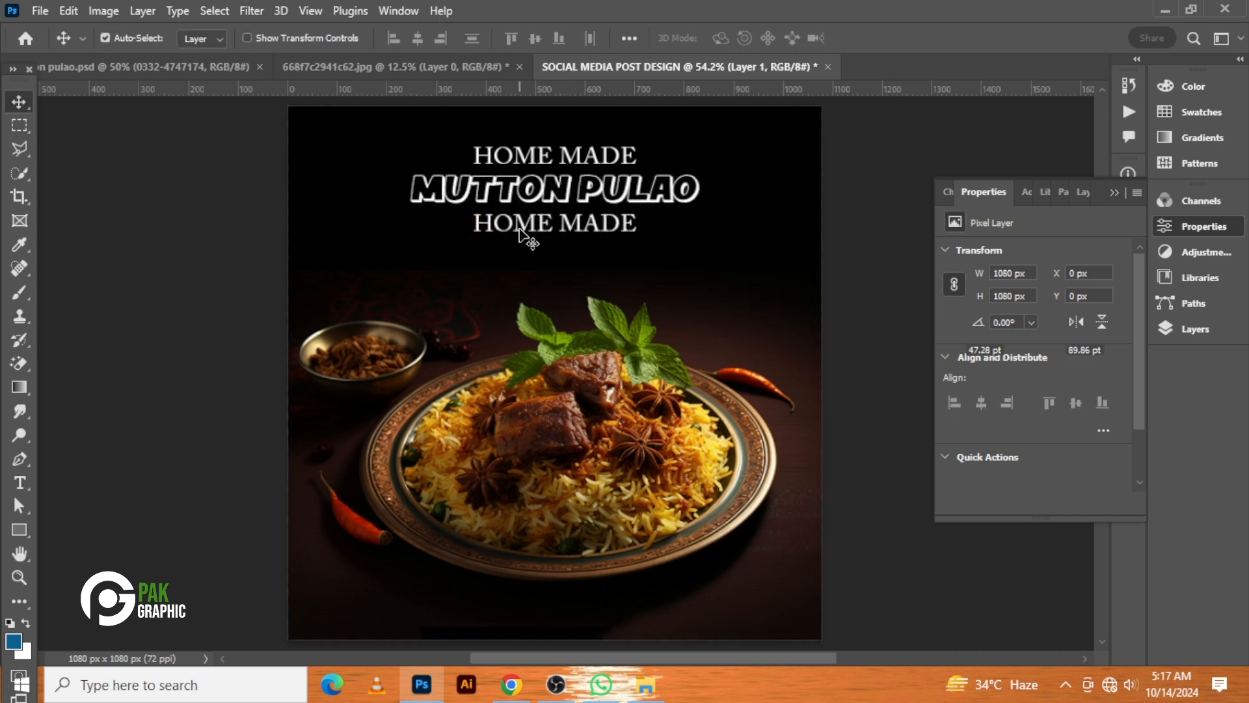
{"action": "double_click", "coordinate": [520, 231]}
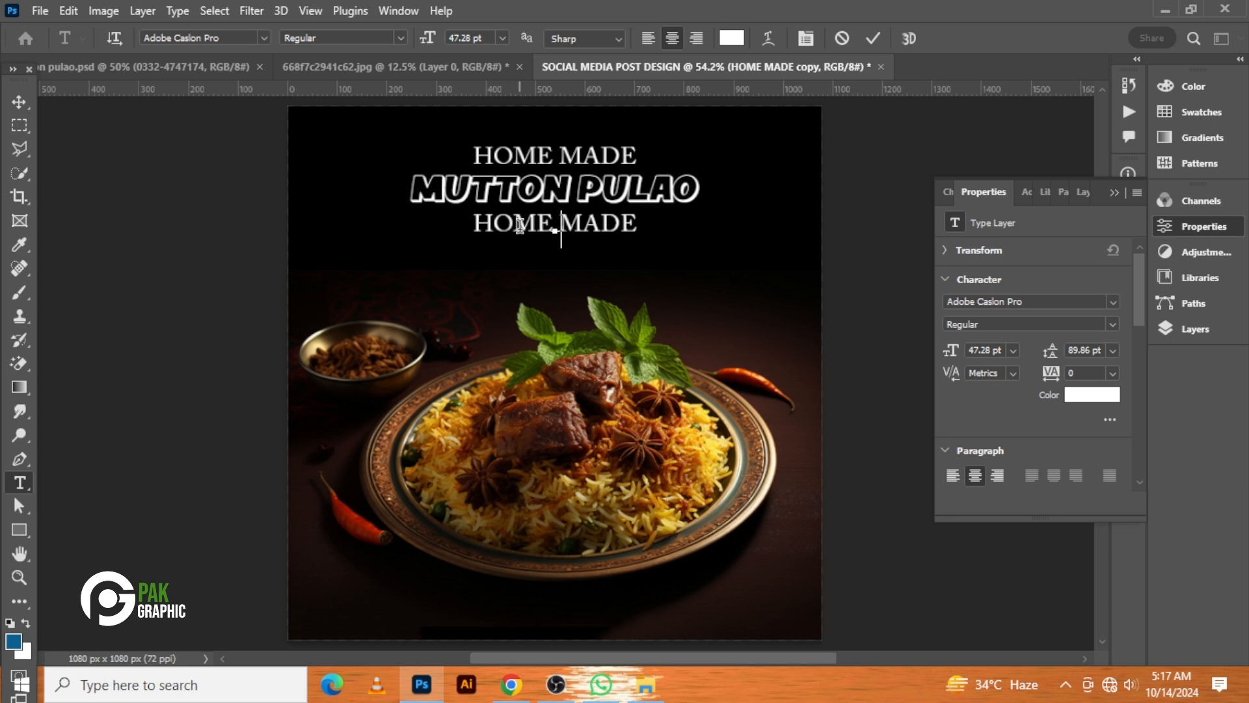
{"action": "type", "text": "SP"}
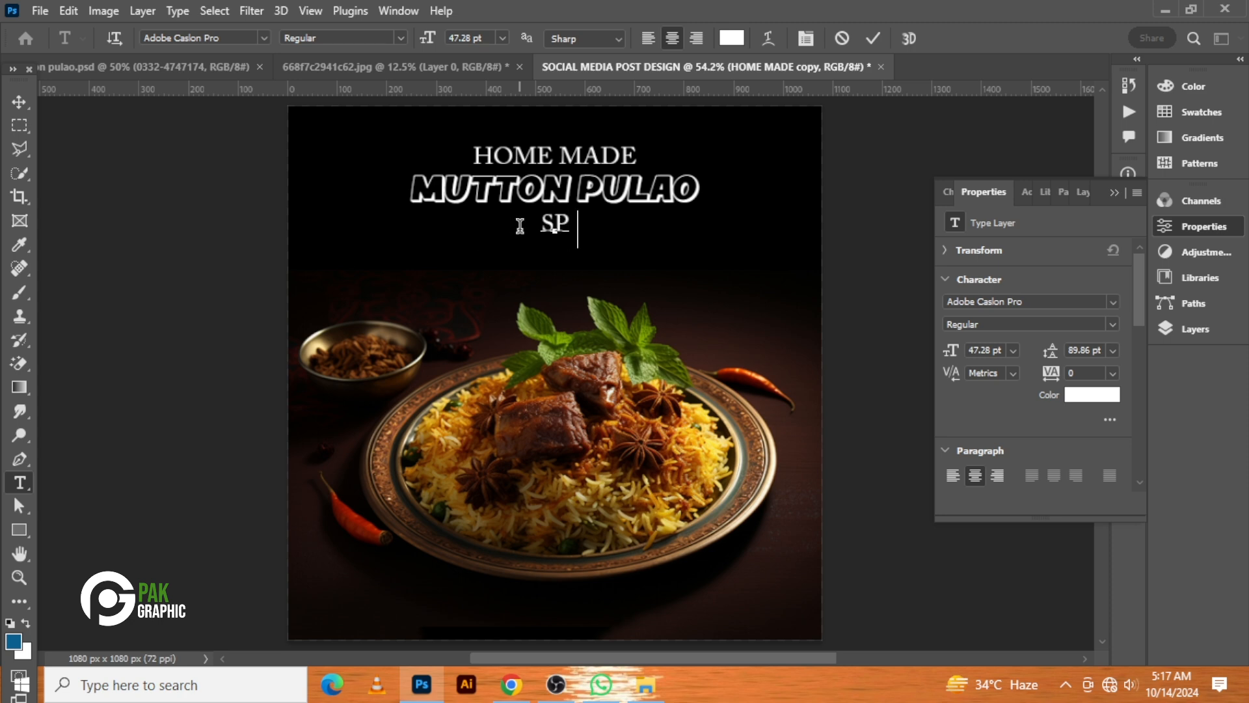
{"action": "type", "text": "CEI"}
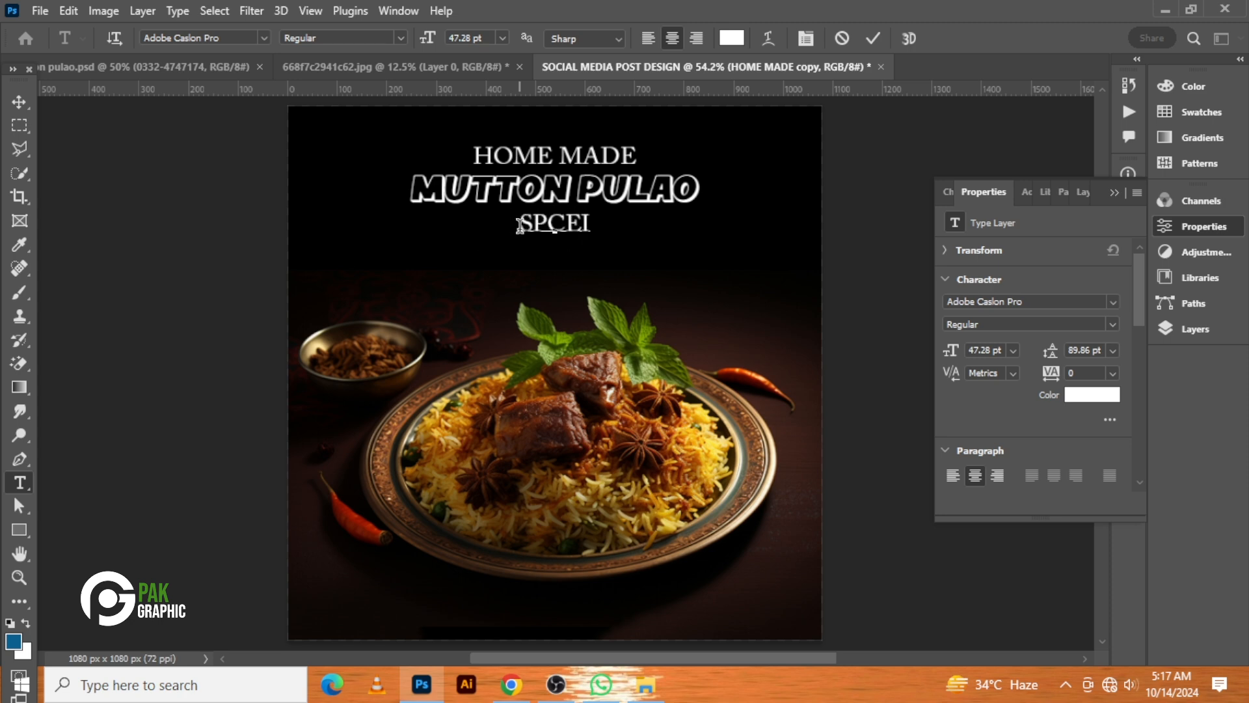
{"action": "type", "text": "A"}
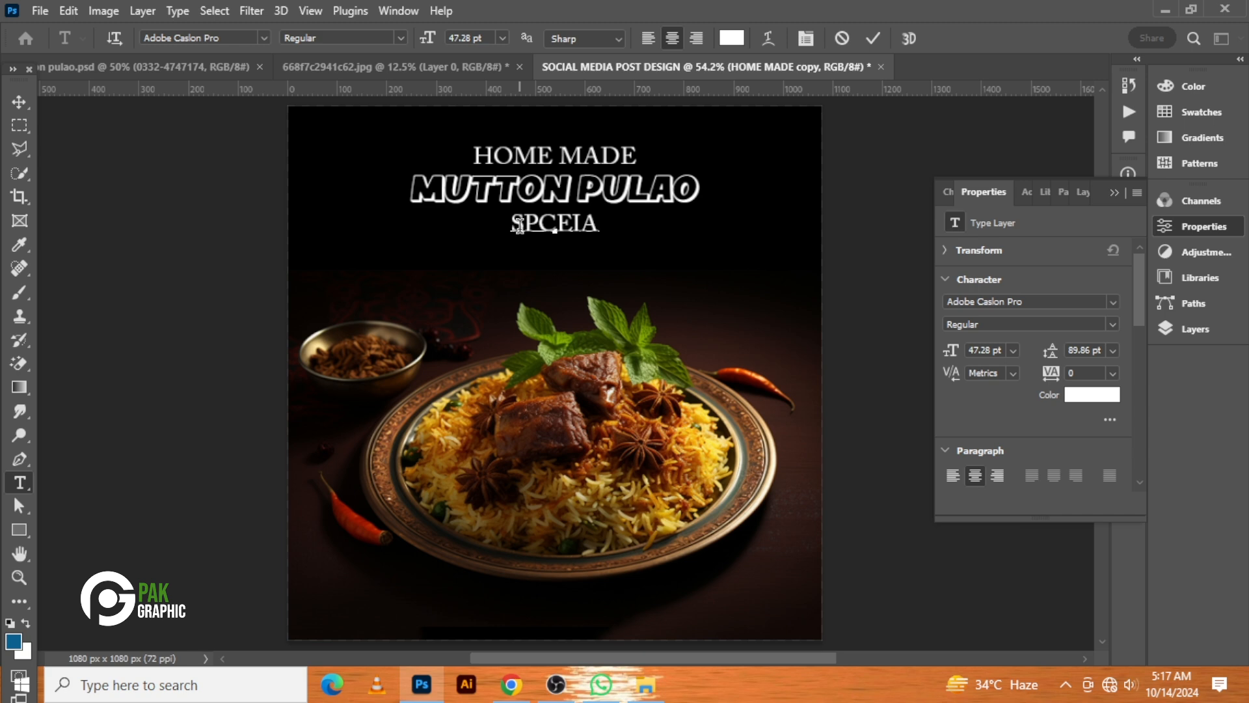
{"action": "type", "text": "L "}
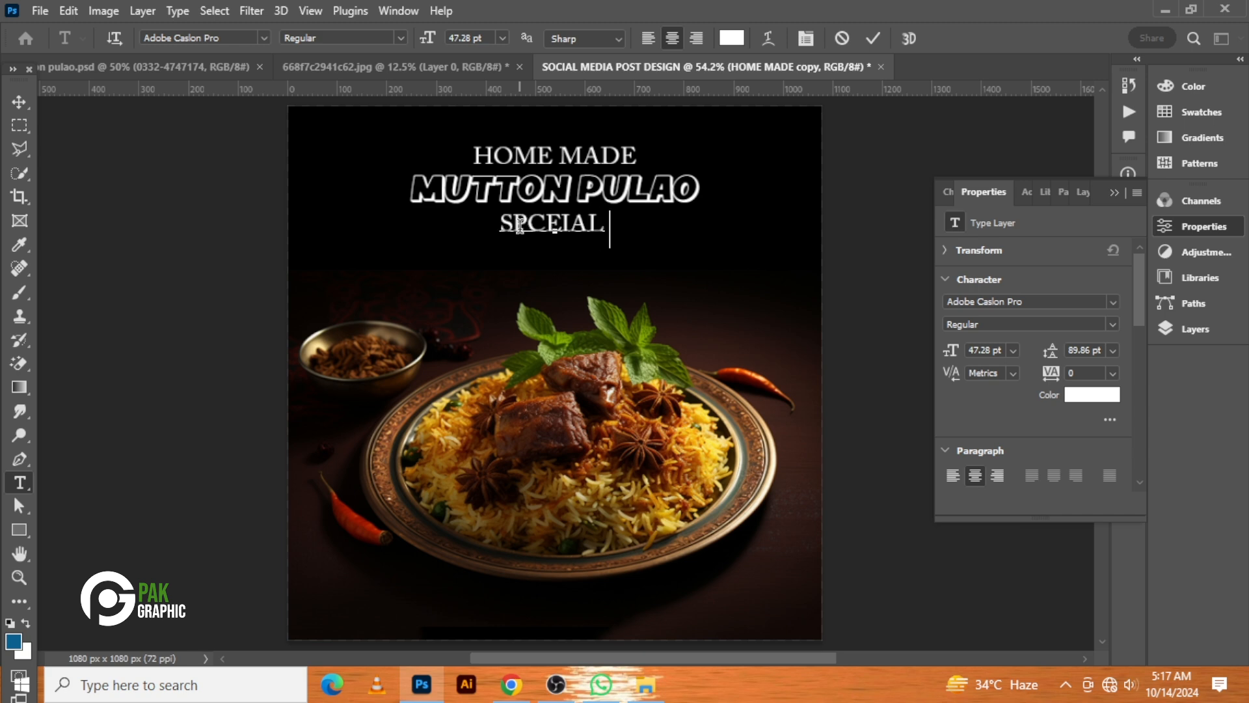
{"action": "type", "text": "FOR YOU"}
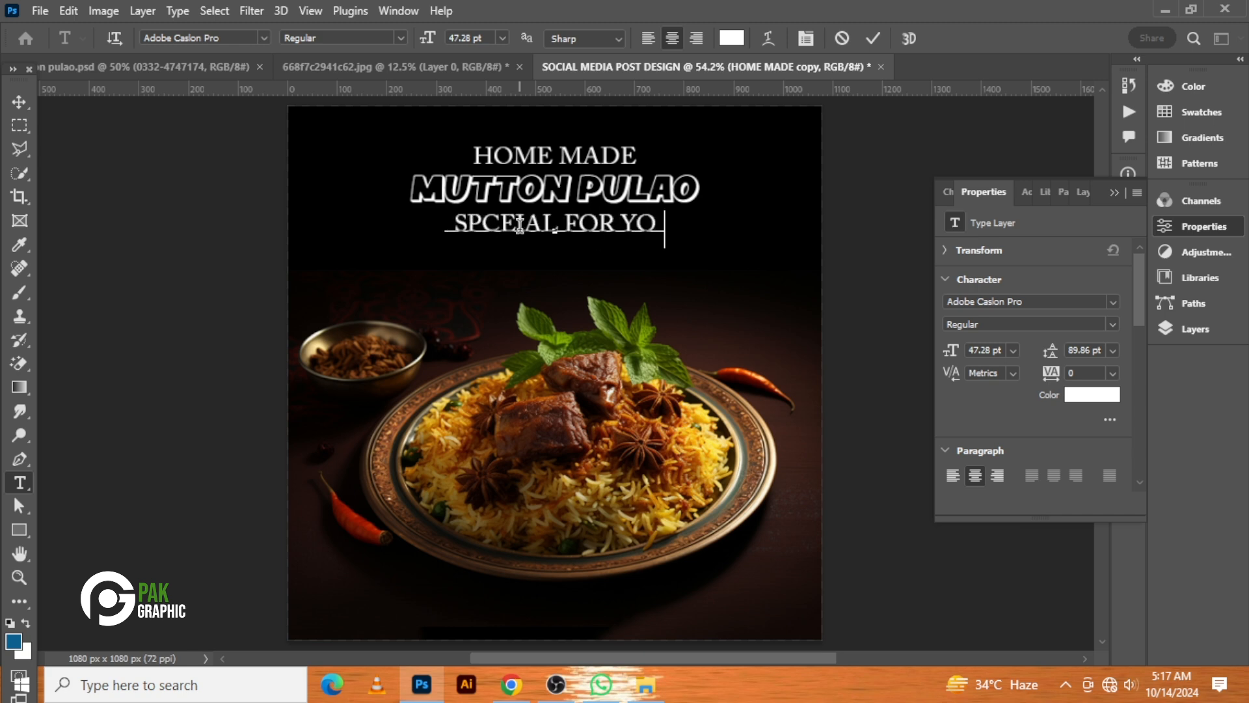
{"action": "left_click", "coordinate": [19, 102]}
{"action": "key", "text": "ctrl+t"}
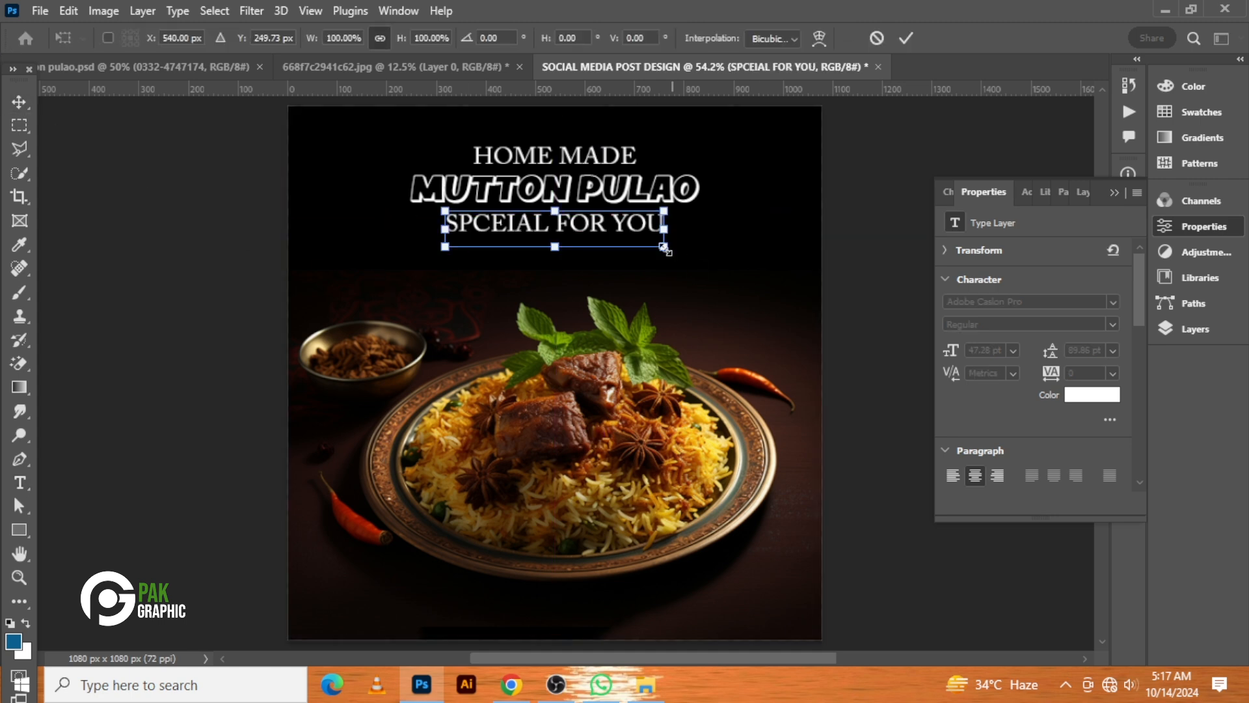
{"action": "key", "text": "Return"}
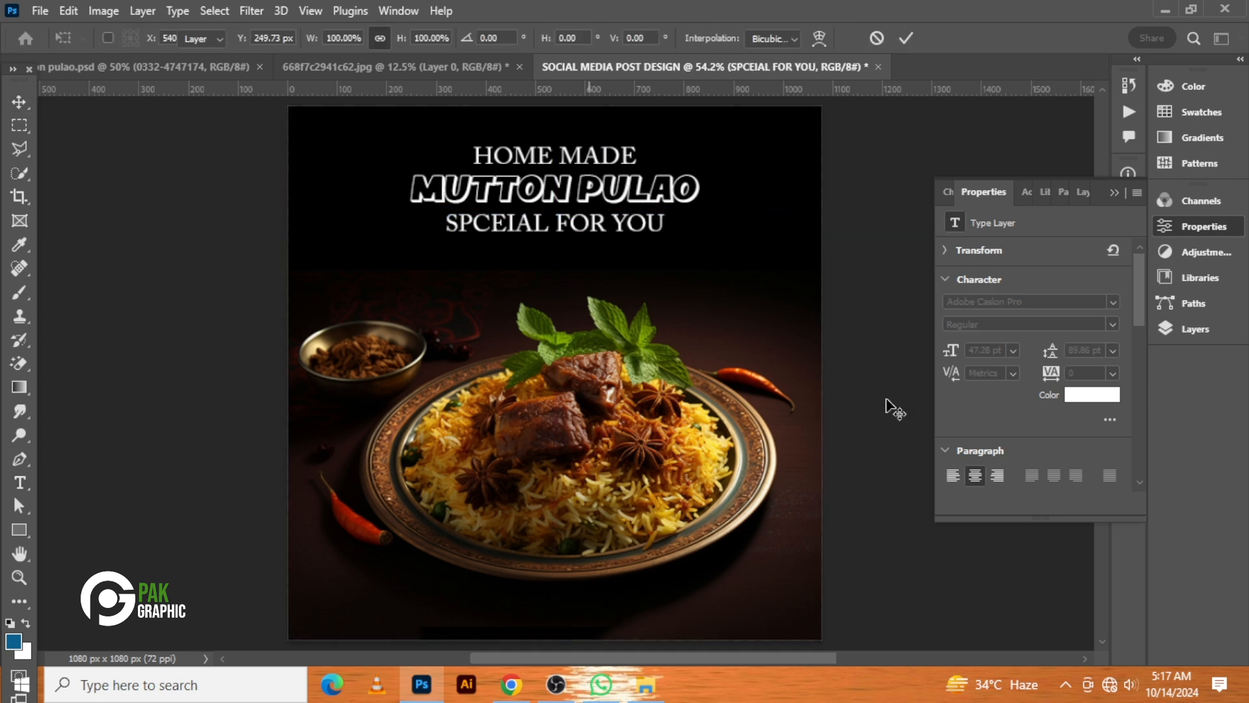
Change the subtitle font to Brittany Signature
{"action": "scroll", "coordinate": [989, 408], "scroll_direction": "down", "scroll_amount": 2}
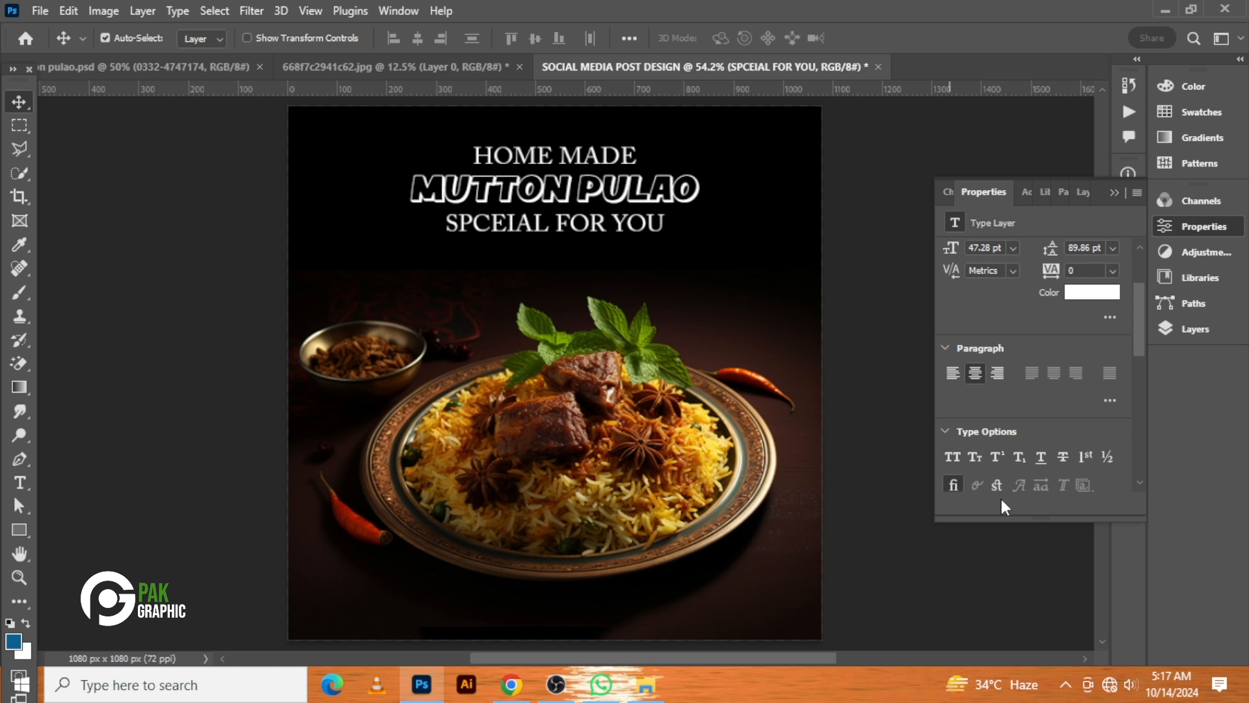
{"action": "scroll", "coordinate": [1042, 313], "scroll_direction": "up", "scroll_amount": 3}
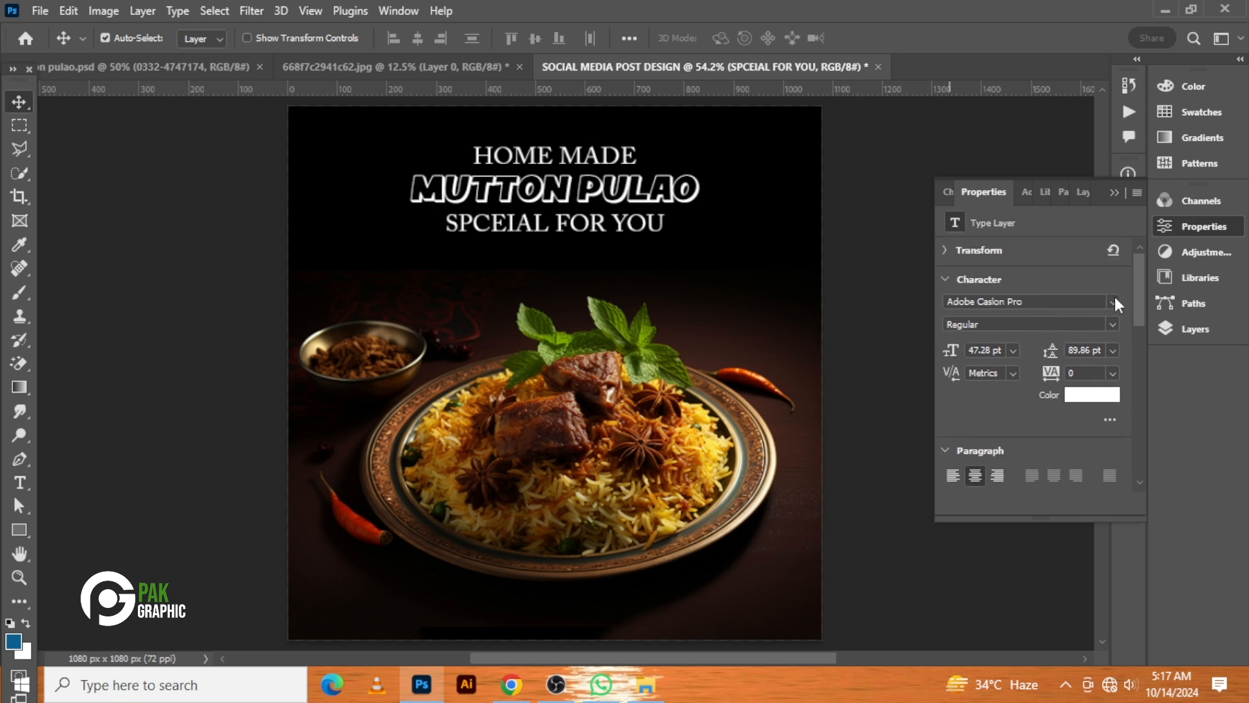
{"action": "left_click", "coordinate": [1115, 302]}
{"action": "left_click", "coordinate": [1100, 400]}
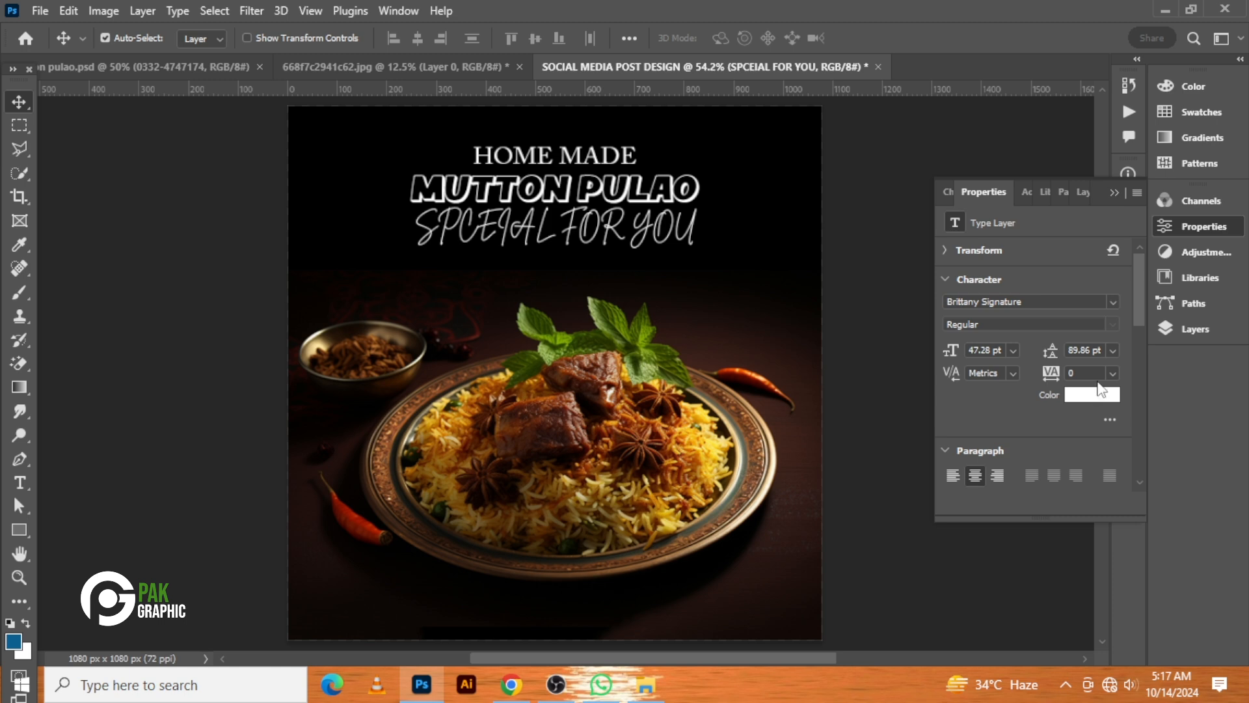
{"action": "scroll", "coordinate": [1016, 424], "scroll_direction": "down", "scroll_amount": 5}
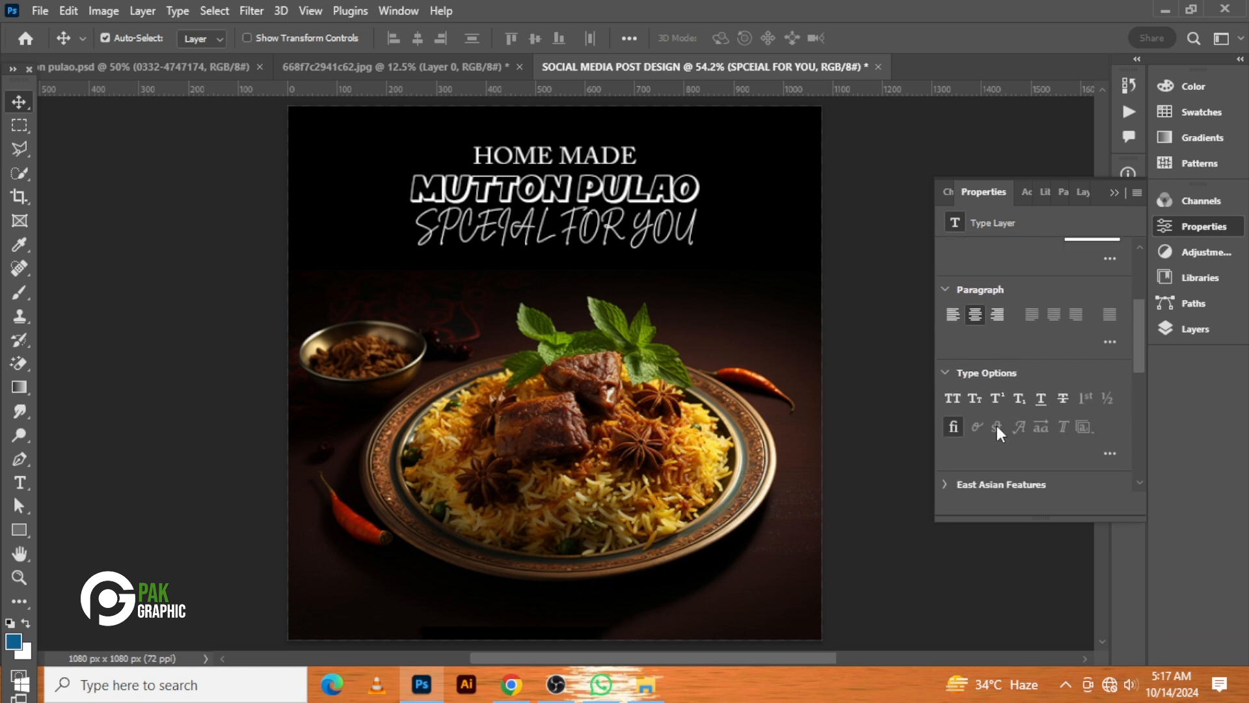
{"action": "left_click", "coordinate": [960, 427]}
{"action": "scroll", "coordinate": [1081, 354], "scroll_direction": "up", "scroll_amount": 2}
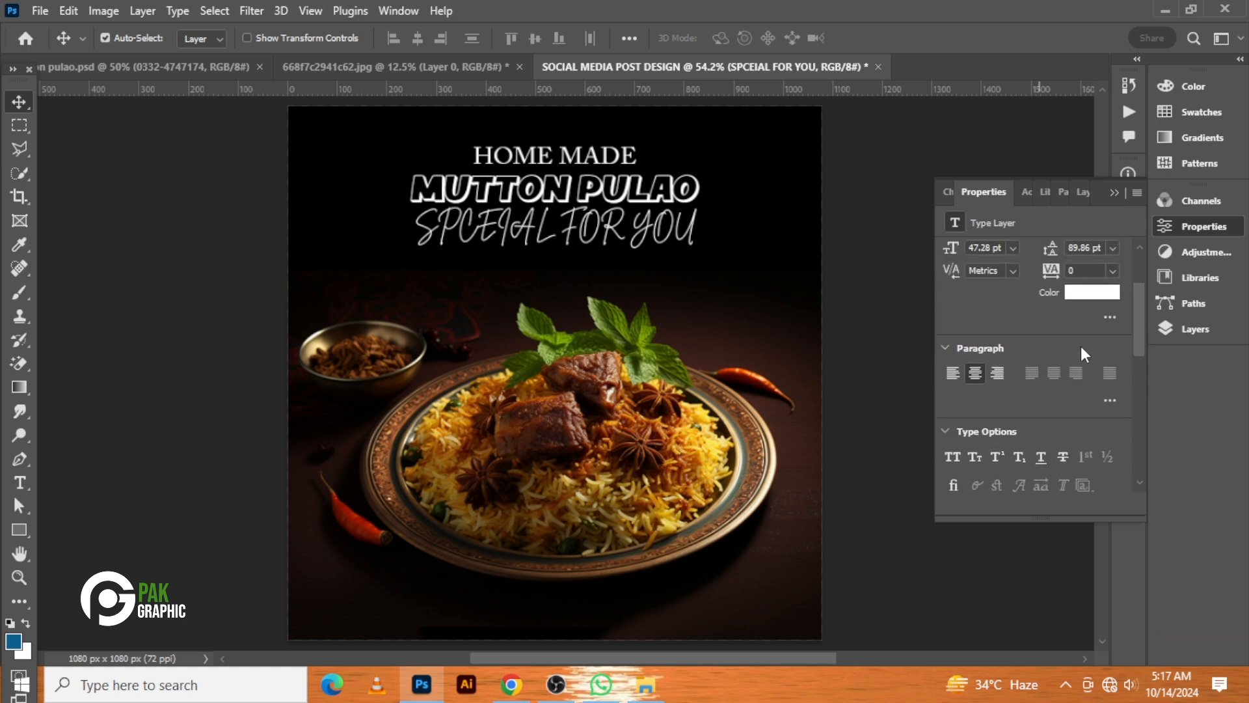
Retype the subtitle text as special for you
{"action": "double_click", "coordinate": [565, 231]}
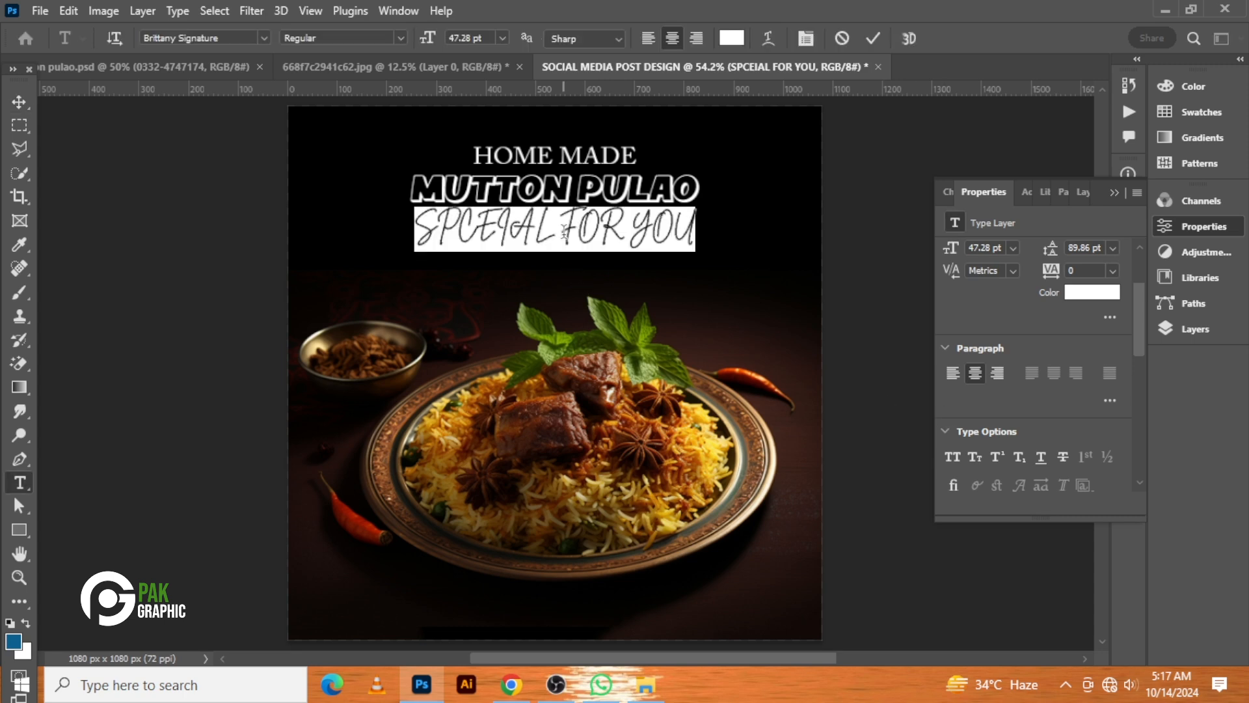
{"action": "type", "text": "S"}
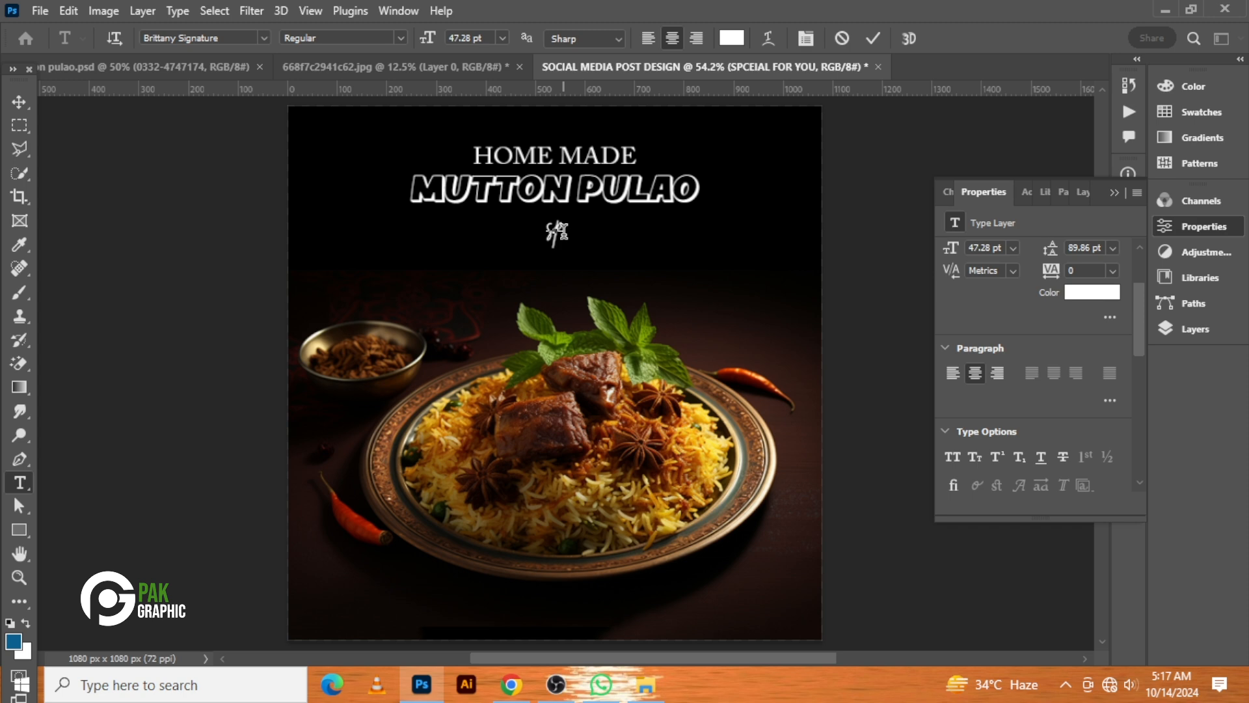
{"action": "type", "text": "pecial for you"}
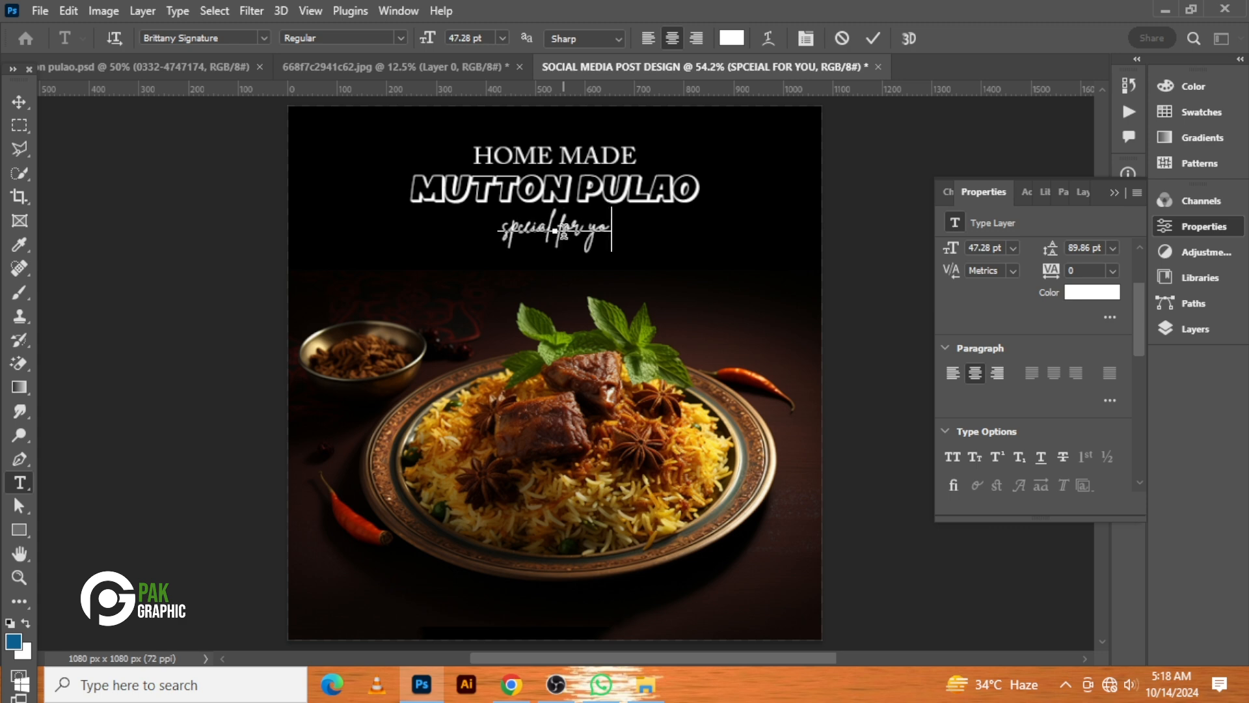
Scale the special for you subtitle up to about 213% and position it centred just below the title
{"action": "left_click", "coordinate": [23, 108]}
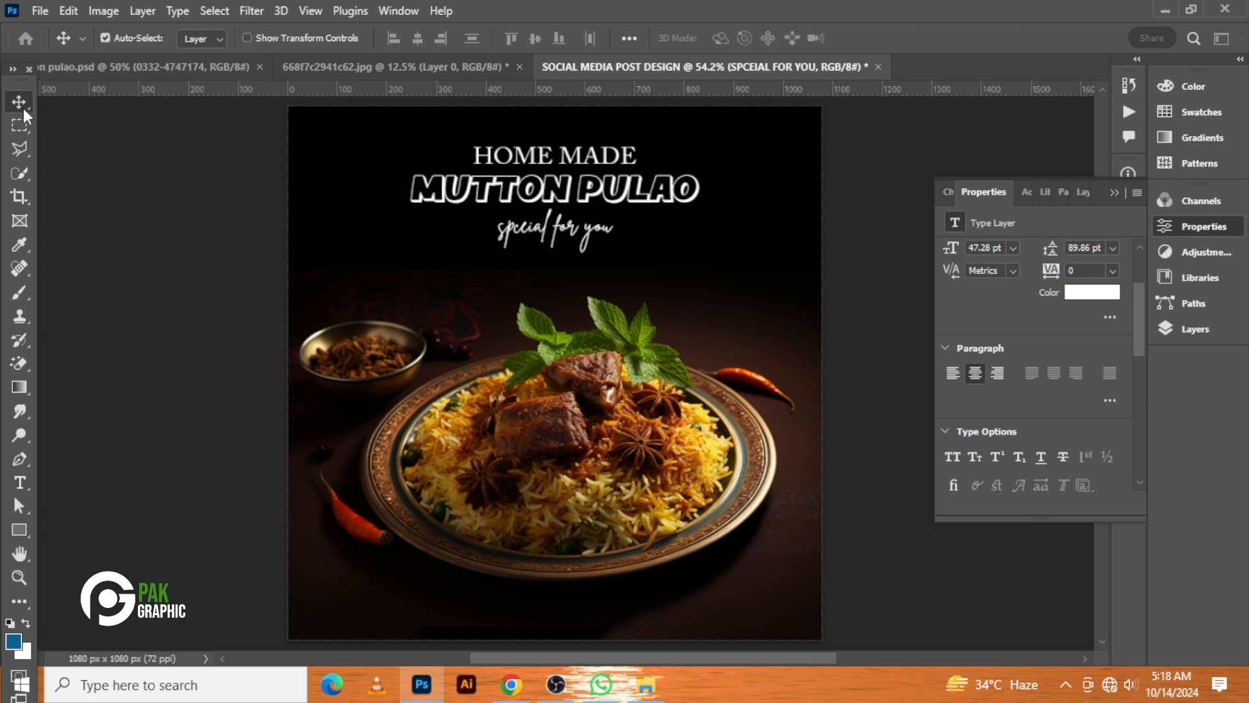
{"action": "key", "text": "ctrl+t"}
{"action": "left_click_drag", "start_coordinate": [612, 209], "coordinate": [678, 182]}
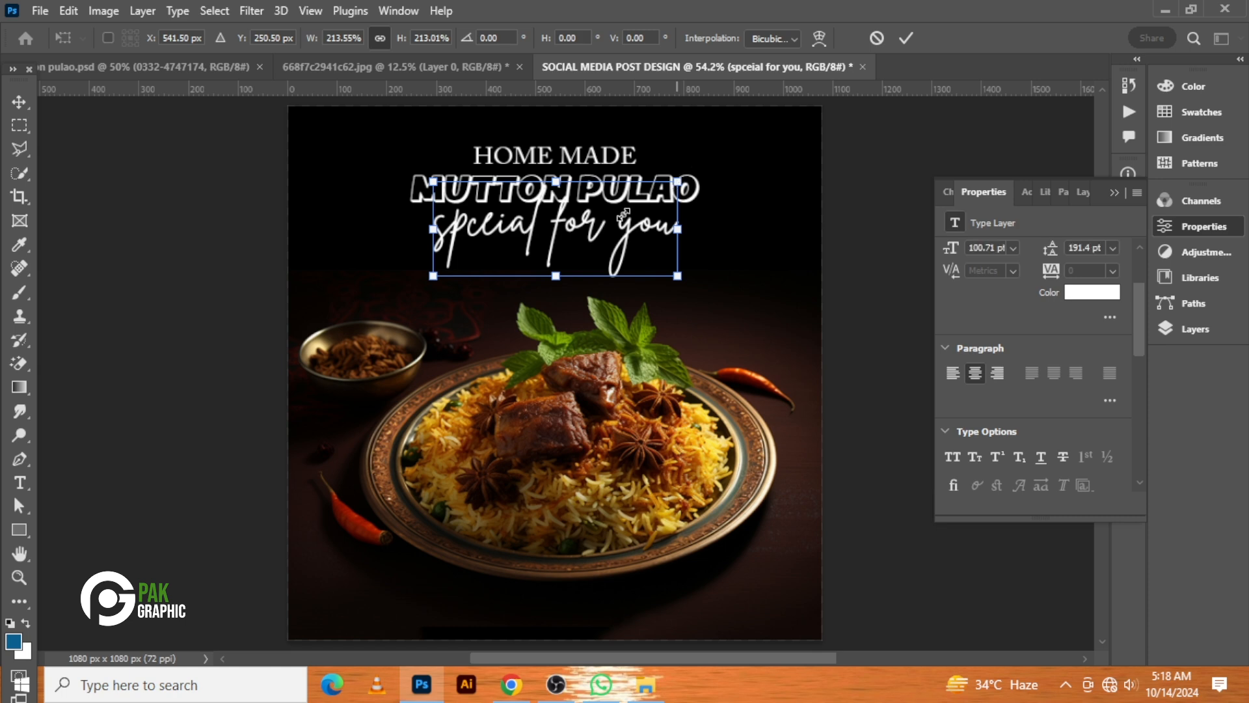
{"action": "left_click_drag", "start_coordinate": [596, 236], "coordinate": [600, 242]}
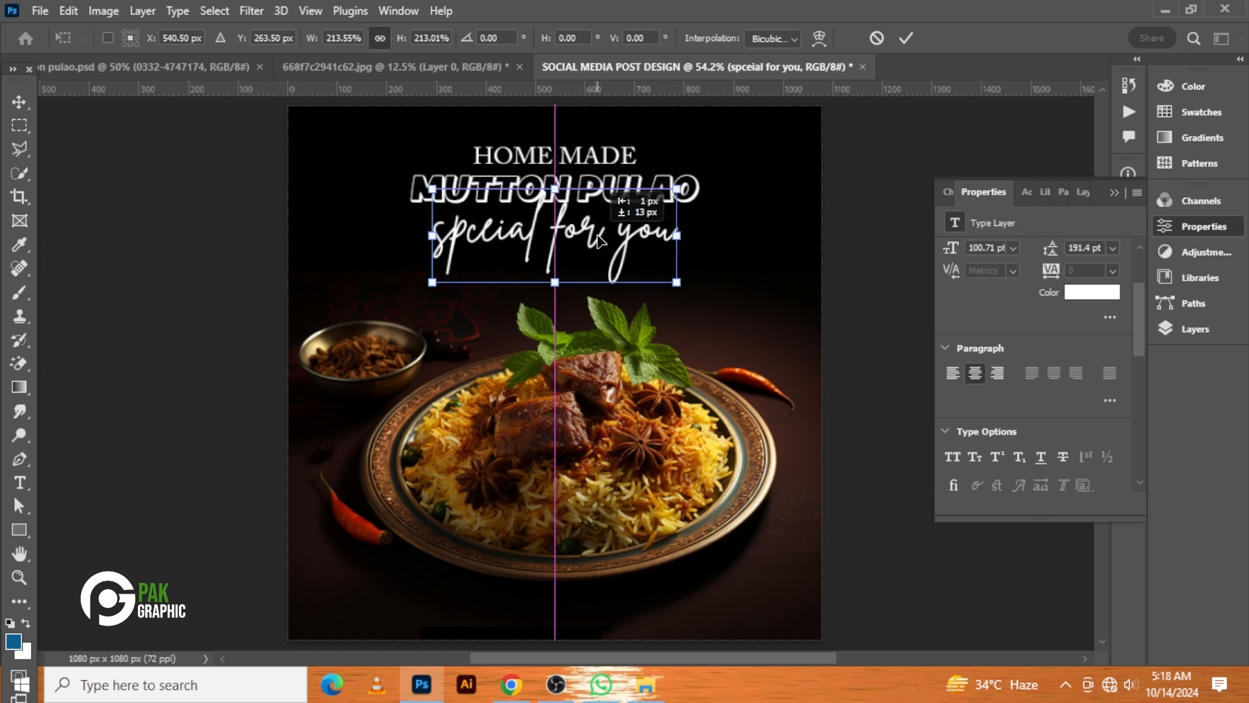
{"action": "key", "text": "Right"}
{"action": "key", "text": "Right"}
{"action": "key", "text": "Right"}
{"action": "key", "text": "Right"}
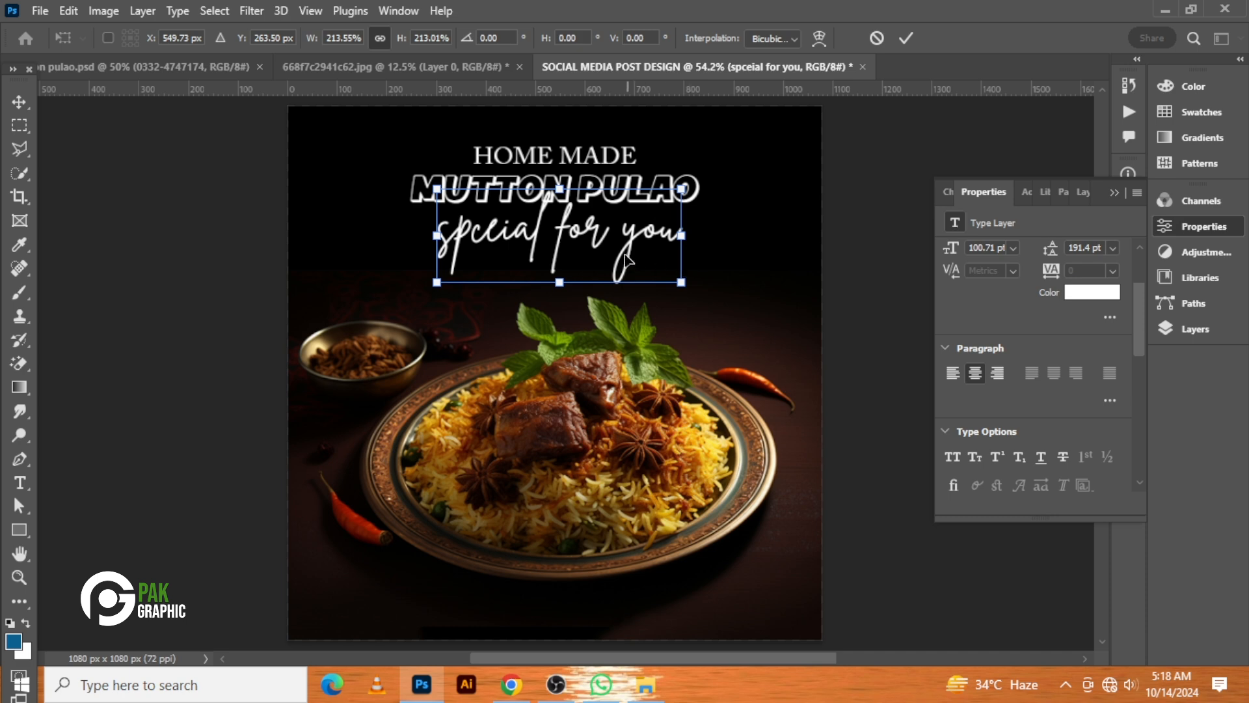
{"action": "key", "text": "Up"}
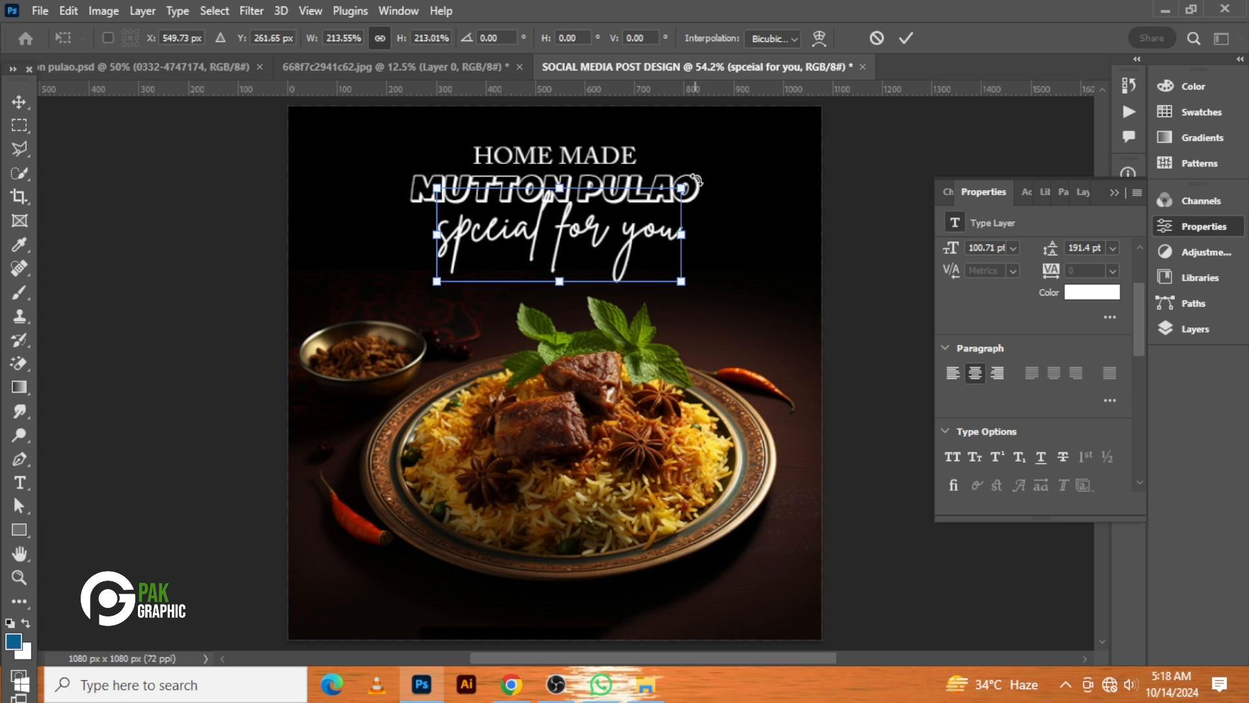
{"action": "left_click_drag", "start_coordinate": [699, 174], "coordinate": [702, 177]}
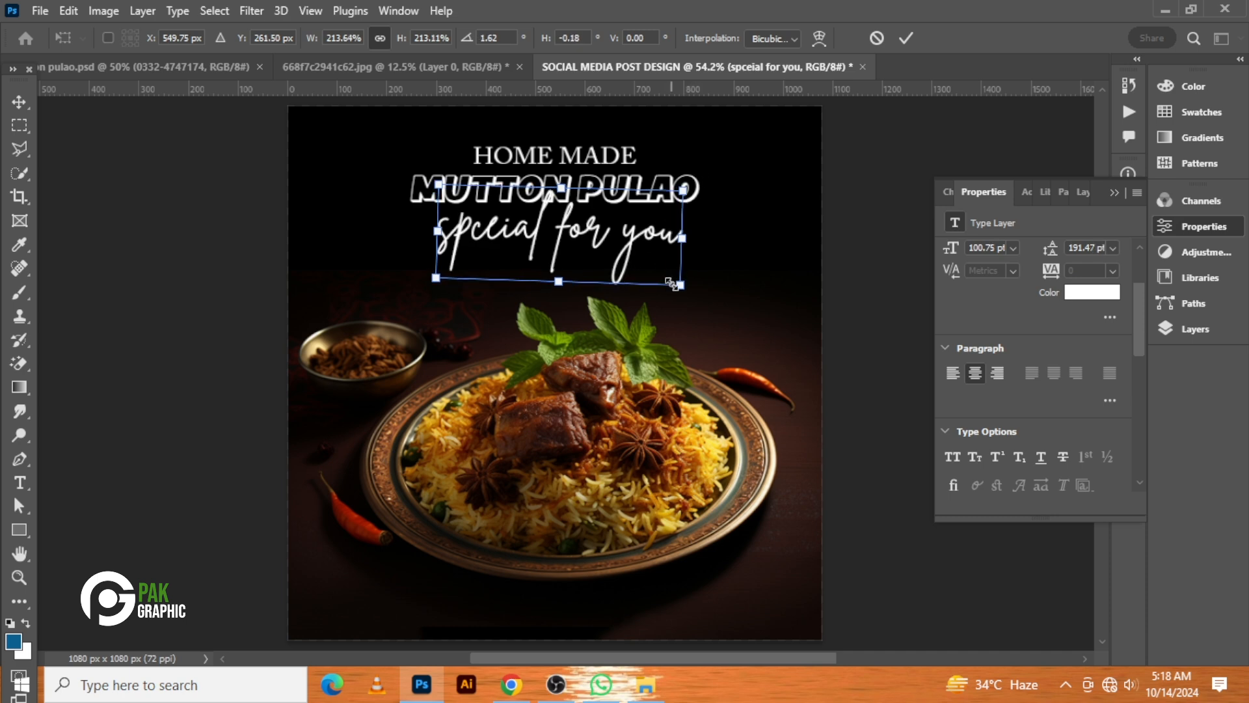
{"action": "left_click_drag", "start_coordinate": [680, 284], "coordinate": [663, 281]}
{"action": "key", "text": "Return"}
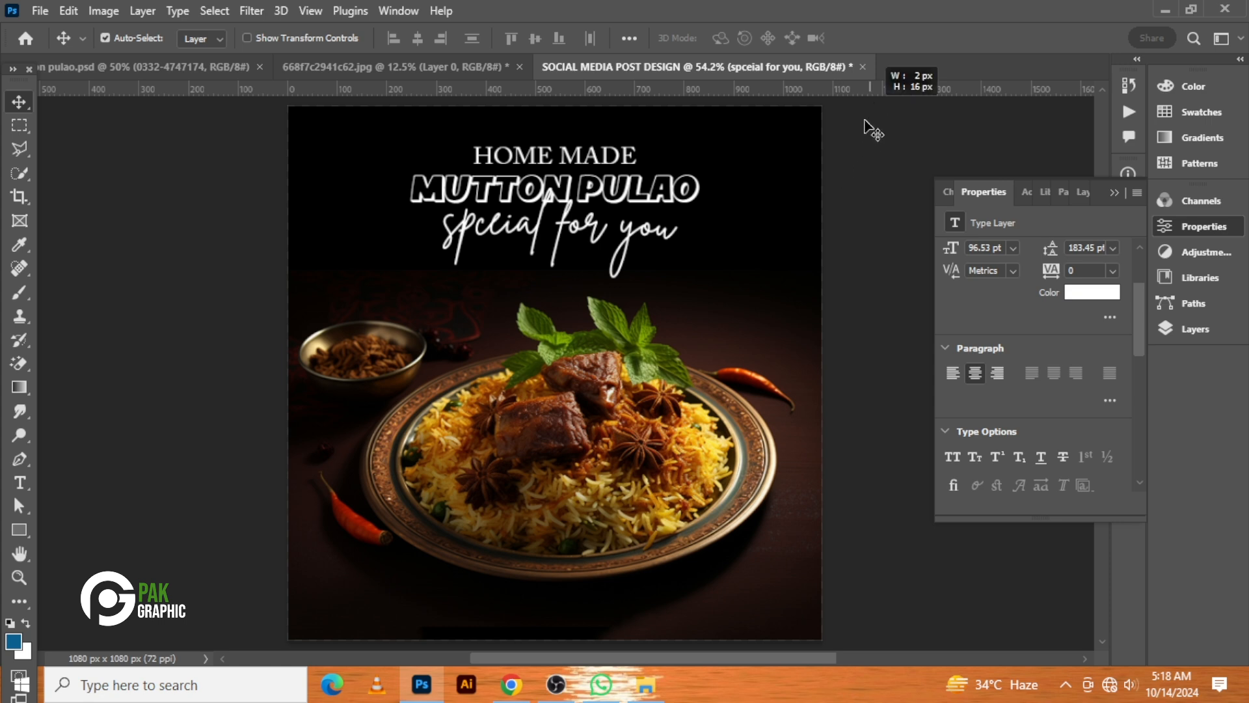
{"action": "left_click_drag", "start_coordinate": [870, 124], "coordinate": [561, 266]}
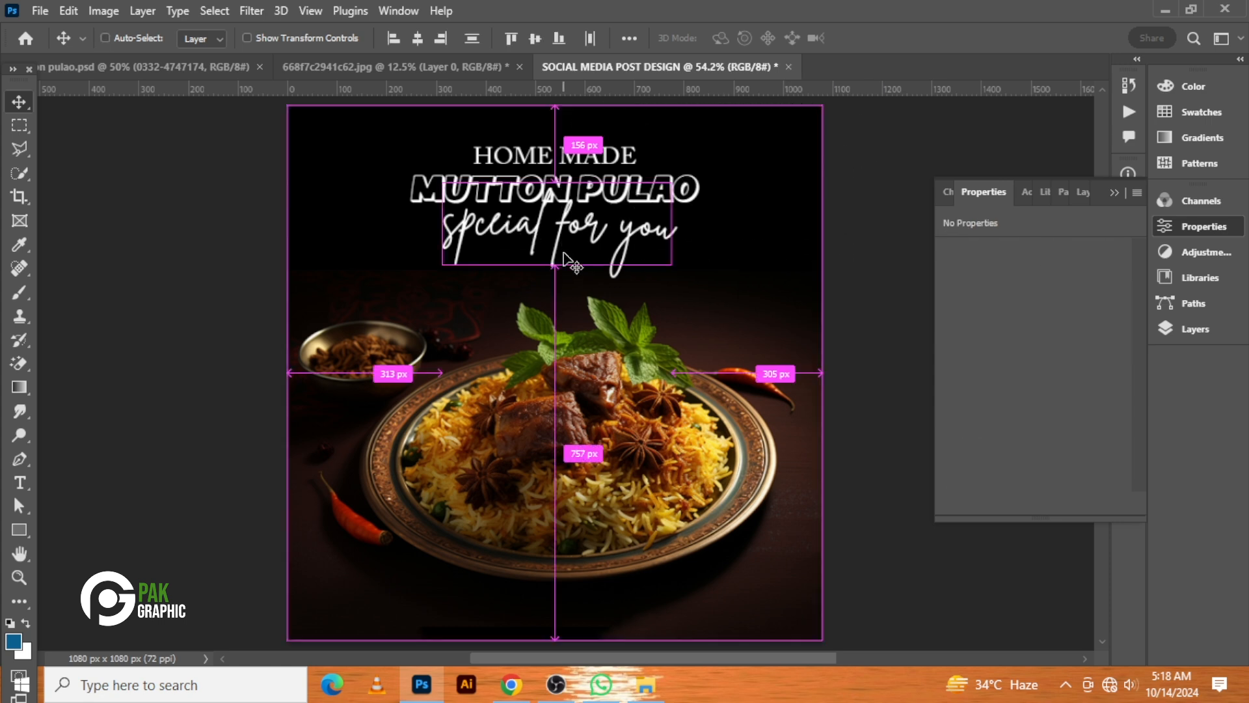
{"action": "key", "text": "ctrl+t"}
{"action": "key", "text": "Return"}
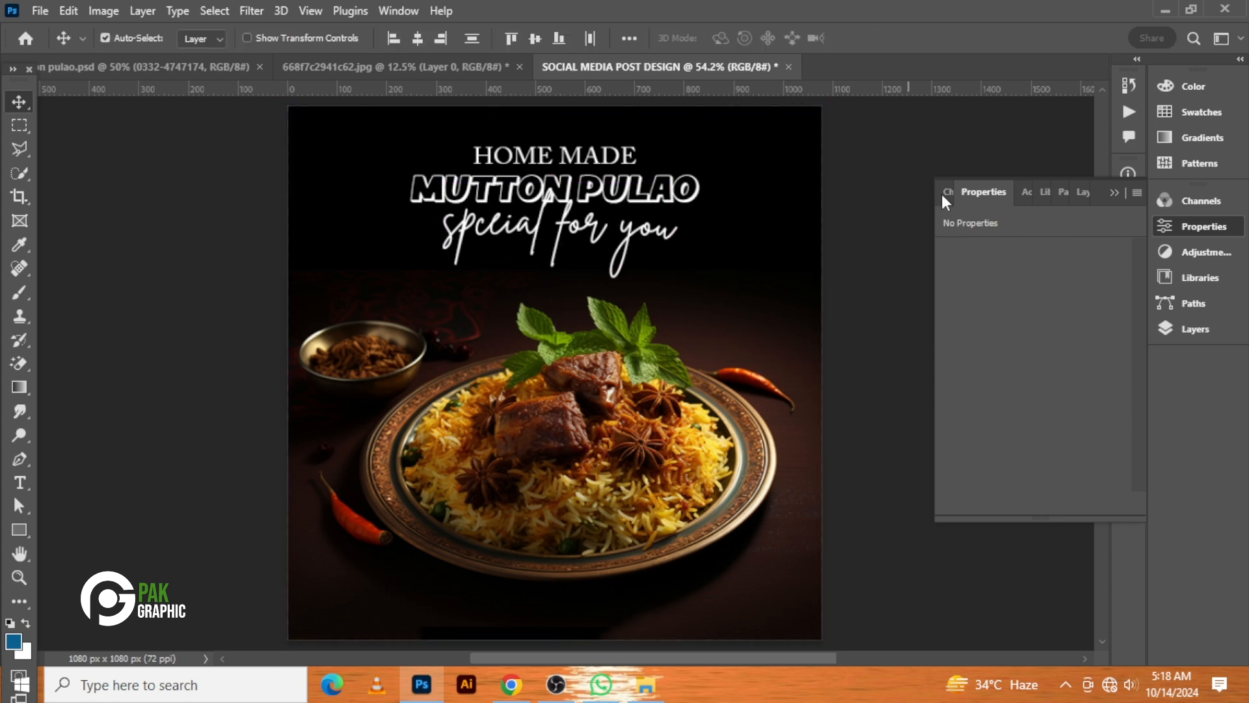
Lock the food photo layer, Layer 1
{"action": "left_click", "coordinate": [1213, 322]}
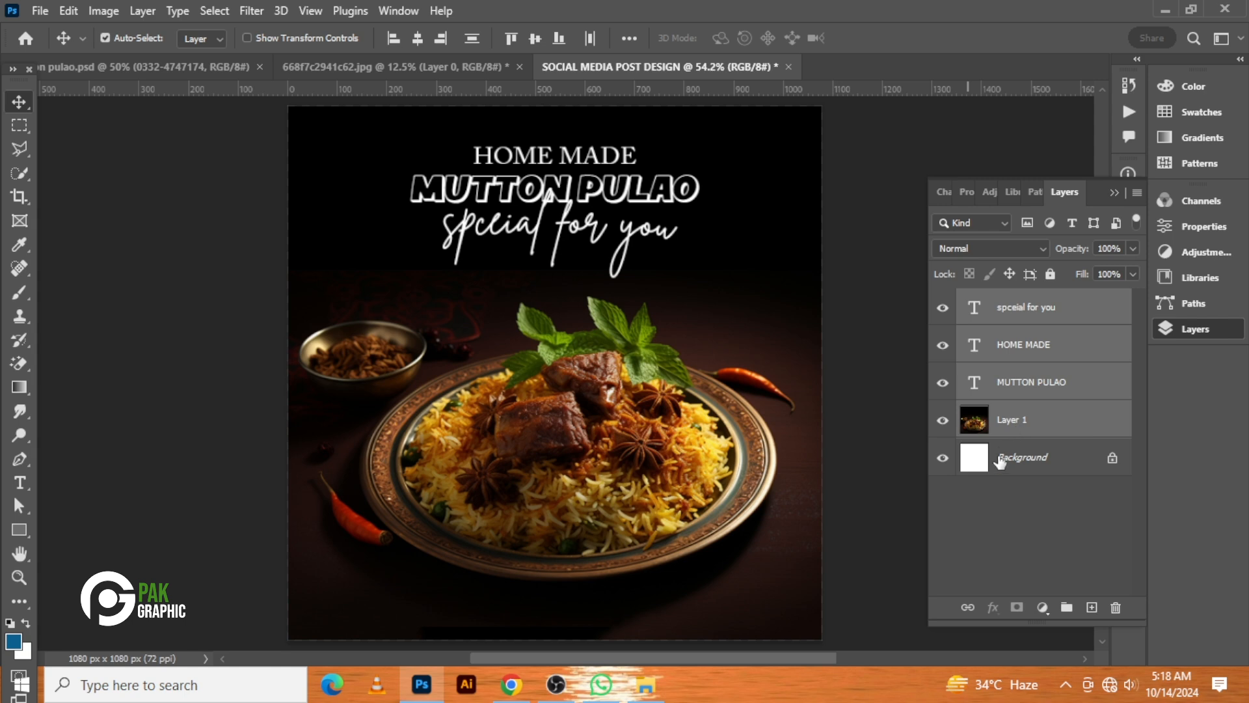
{"action": "left_click", "coordinate": [1000, 461]}
{"action": "left_click", "coordinate": [1041, 417]}
{"action": "left_click", "coordinate": [1050, 273]}
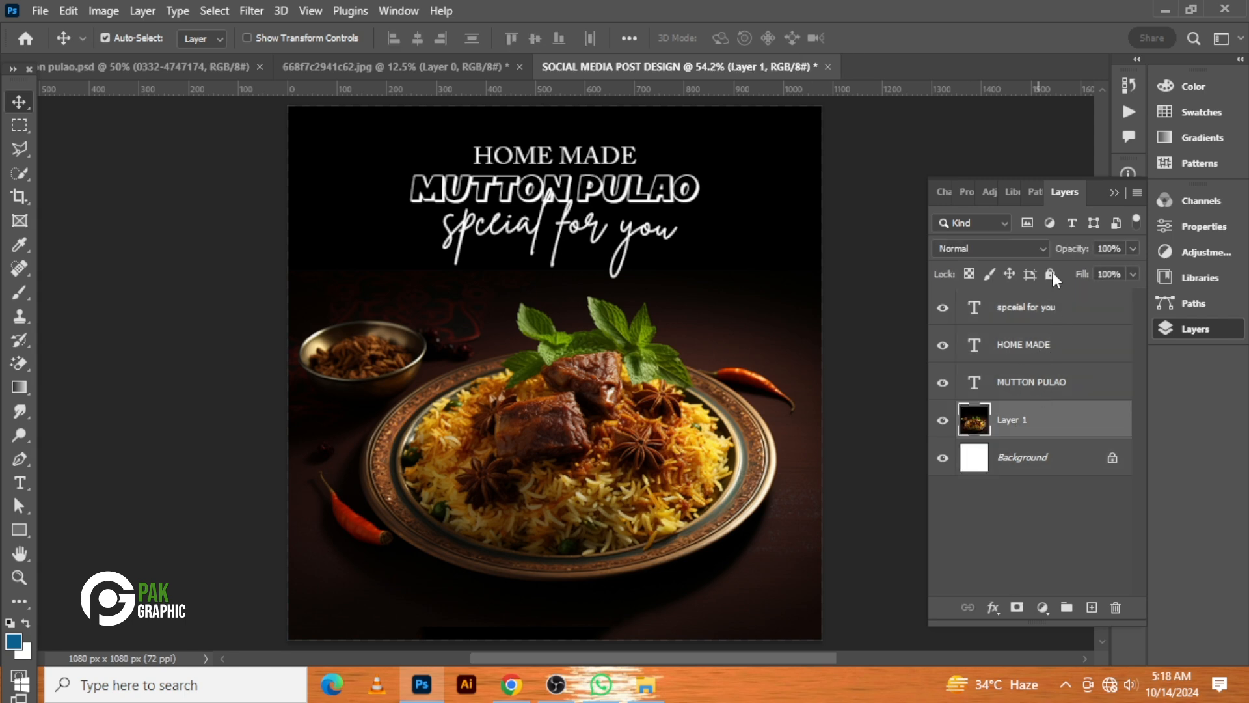
Enlarge the three text layers together slightly and nudge them down a few pixels
{"action": "left_click_drag", "start_coordinate": [779, 209], "coordinate": [570, 263]}
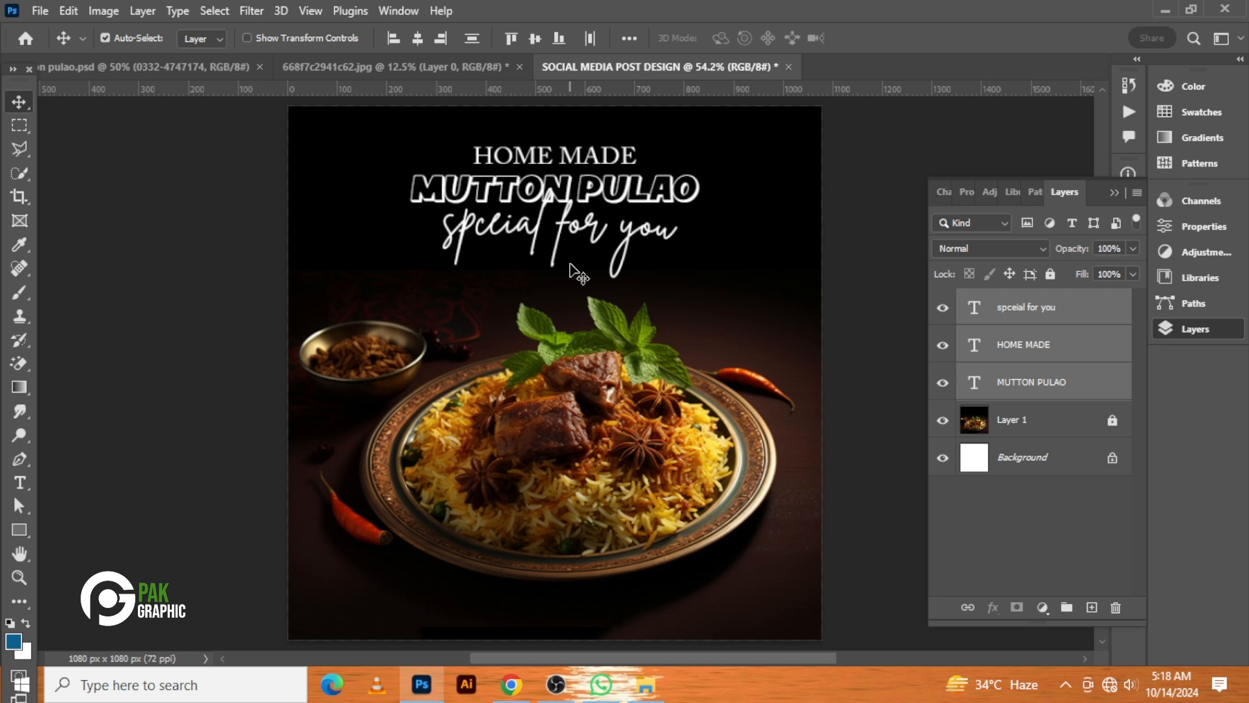
{"action": "key", "text": "ctrl+t"}
{"action": "left_click_drag", "start_coordinate": [705, 212], "coordinate": [722, 212]}
{"action": "key", "text": "Return"}
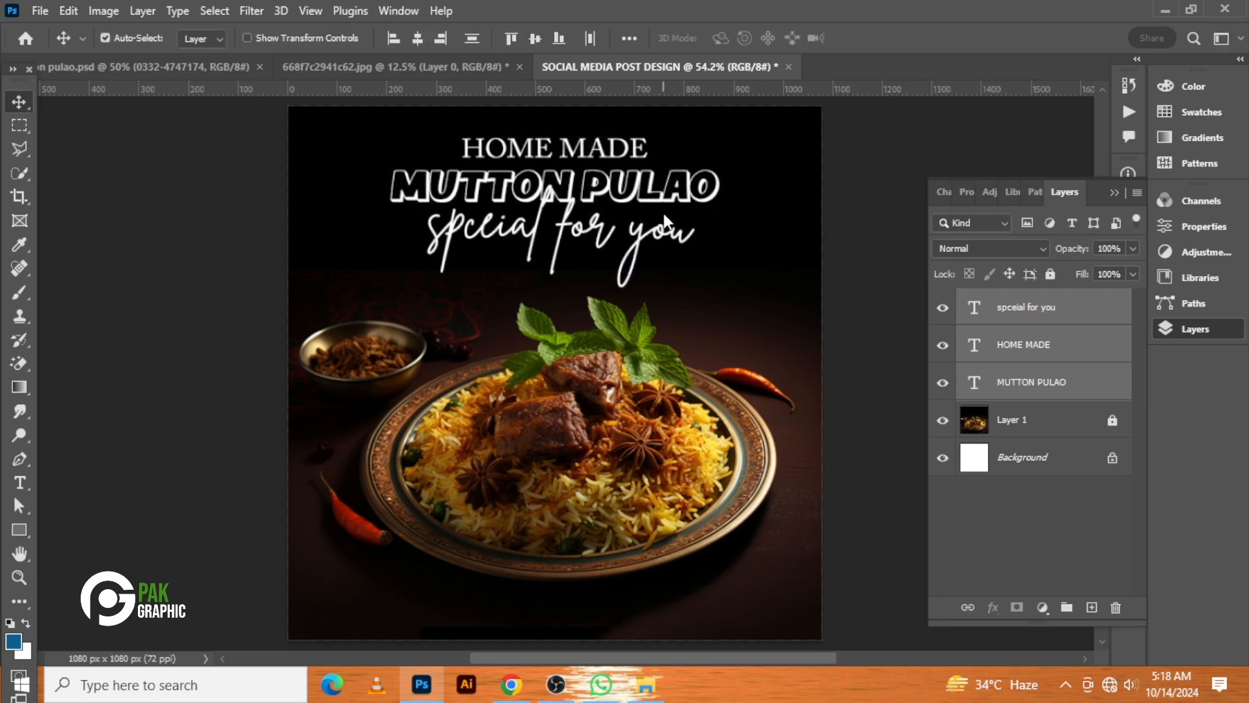
{"action": "key", "text": "Down"}
{"action": "key", "text": "Down"}
{"action": "key", "text": "Down"}
{"action": "key", "text": "Down"}
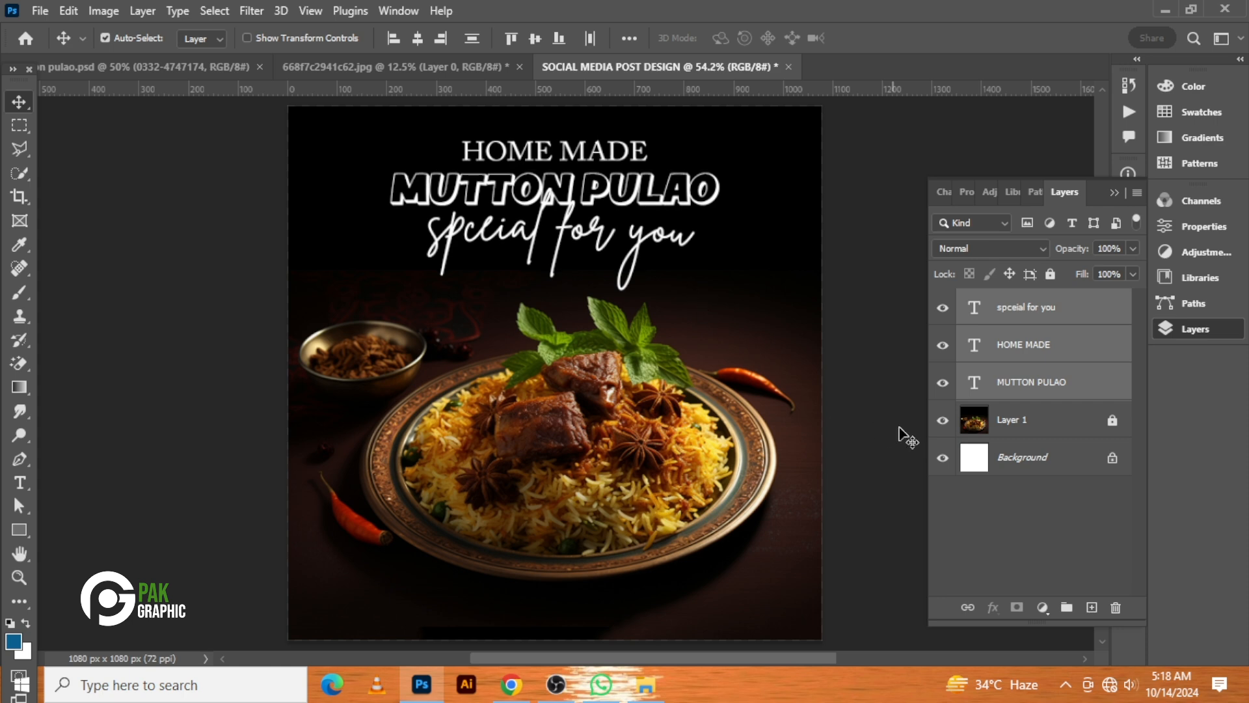
Add a new layer and draw a tall outline rectangle, about 266 x 1058 px, from the top edge right of centre
{"action": "left_click", "coordinate": [1034, 541]}
{"action": "left_click", "coordinate": [1090, 608]}
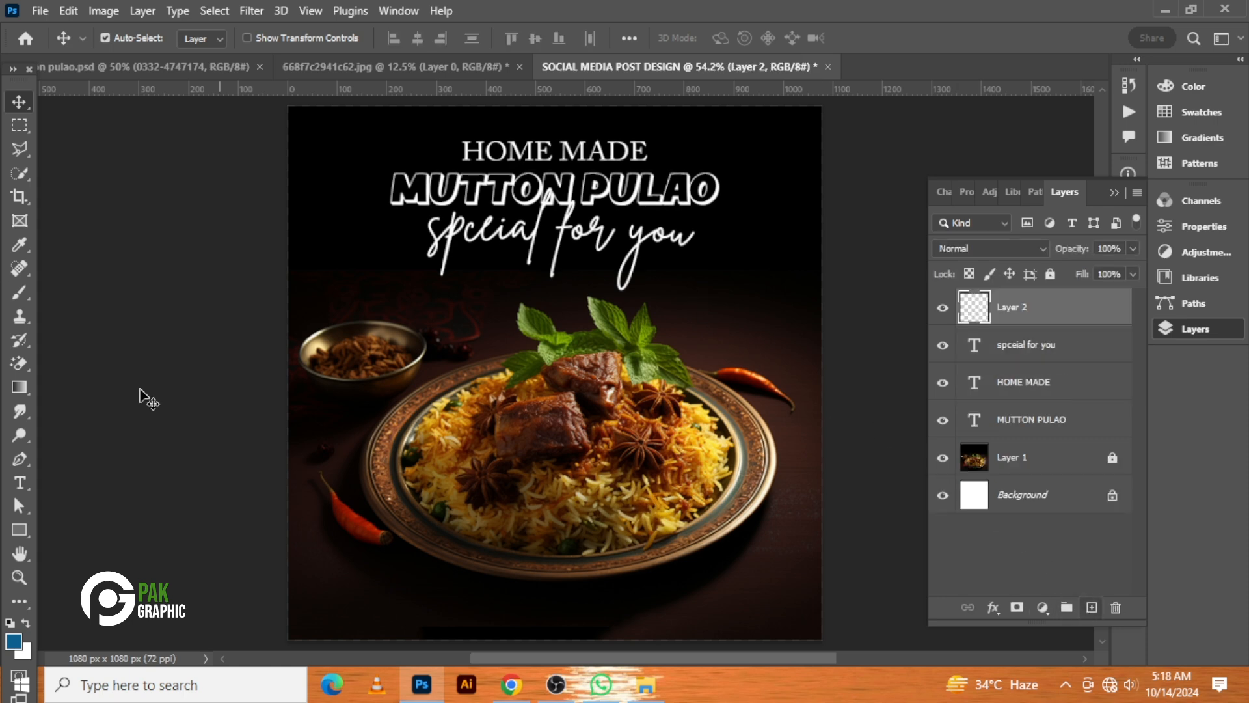
{"action": "left_click", "coordinate": [20, 530]}
{"action": "left_click", "coordinate": [77, 522]}
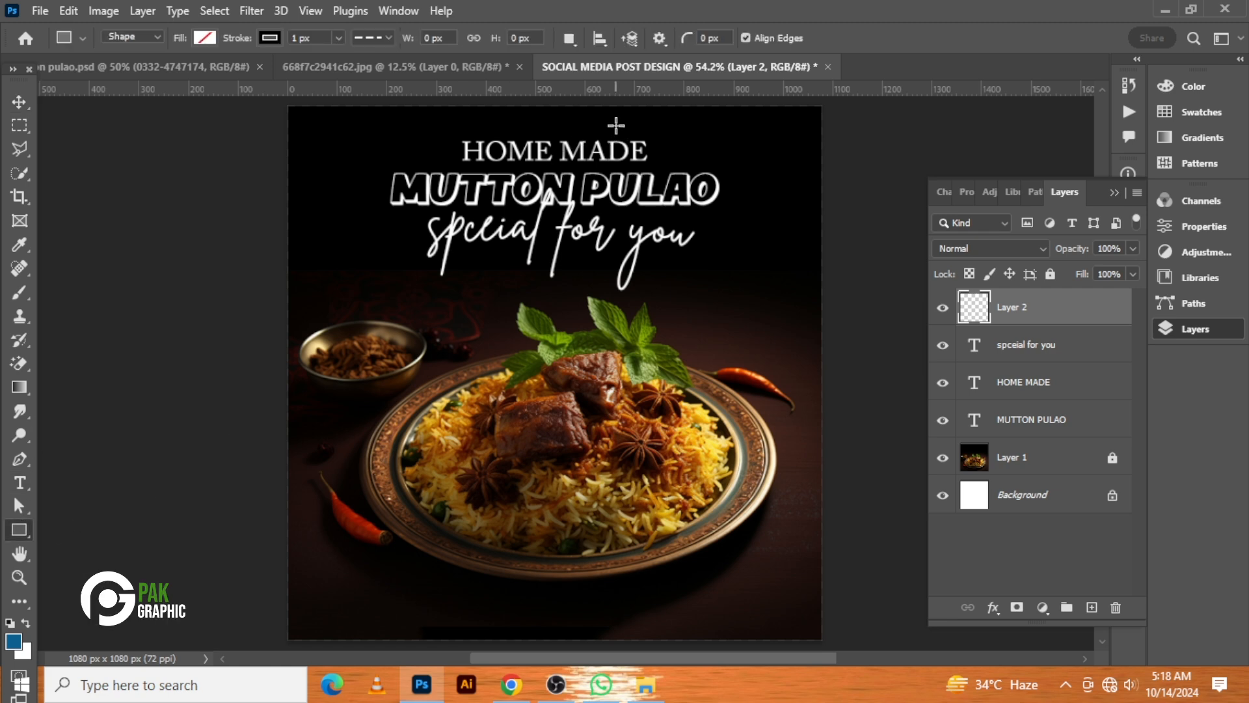
{"action": "left_click_drag", "start_coordinate": [617, 125], "coordinate": [746, 583]}
{"action": "scroll", "coordinate": [748, 510], "scroll_direction": "up", "scroll_amount": 3}
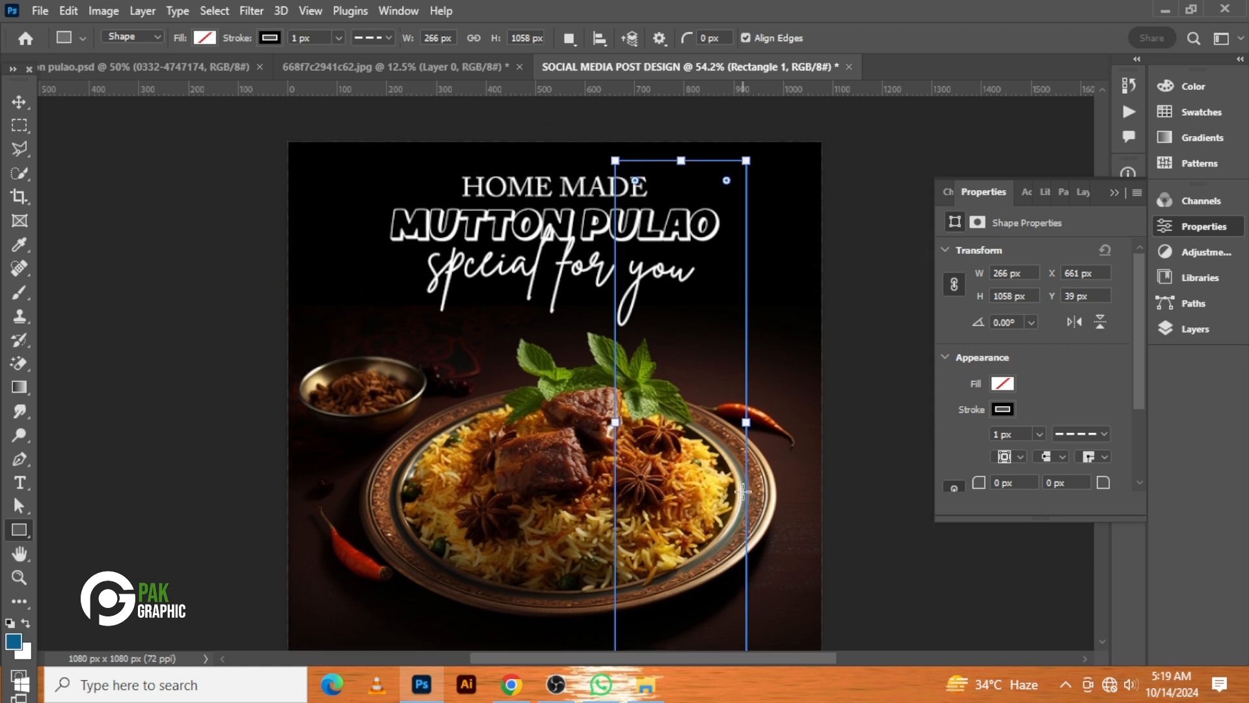
Change the rectangle's stroke from a dashed to a solid line
{"action": "left_click", "coordinate": [1063, 434]}
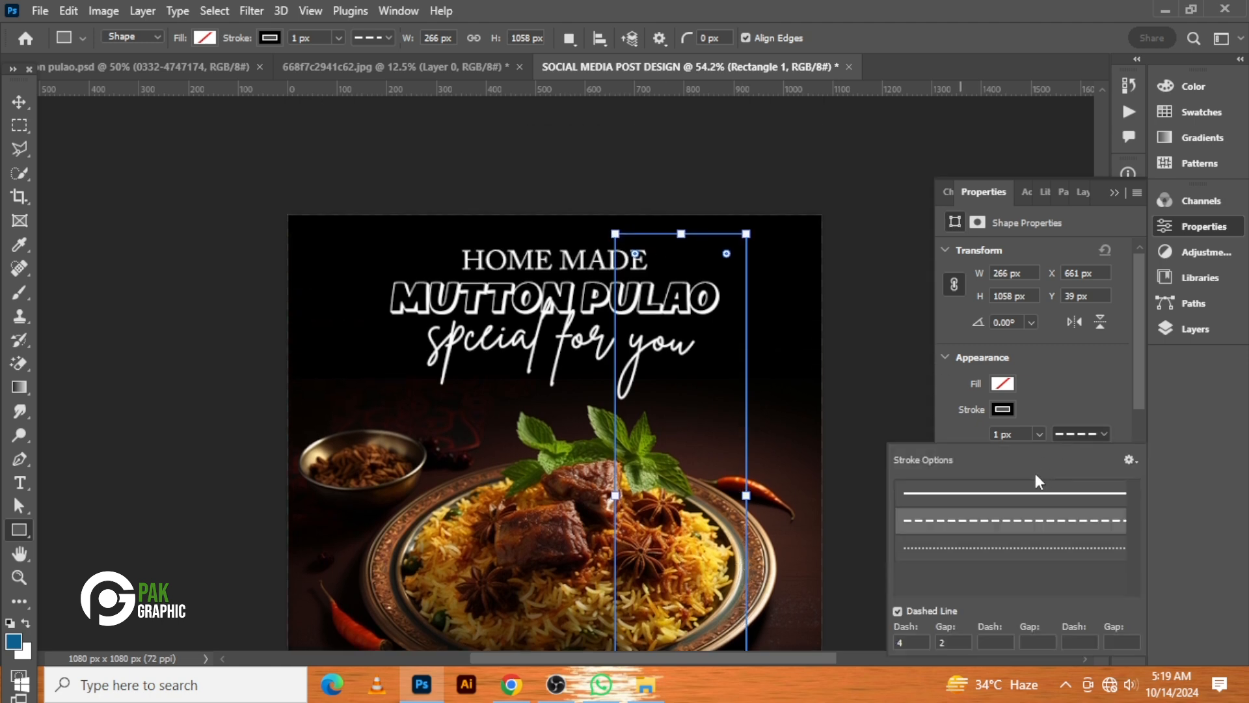
{"action": "left_click", "coordinate": [1029, 502]}
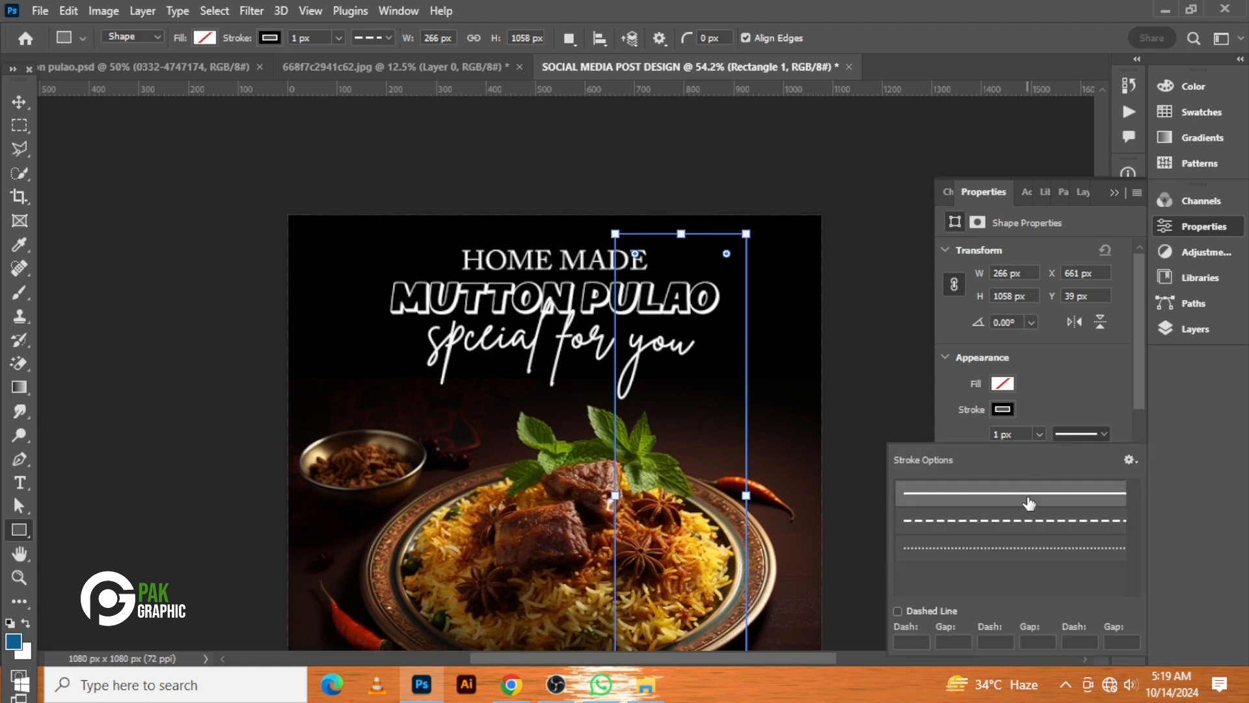
{"action": "left_click", "coordinate": [19, 102]}
{"action": "left_click", "coordinate": [1004, 409]}
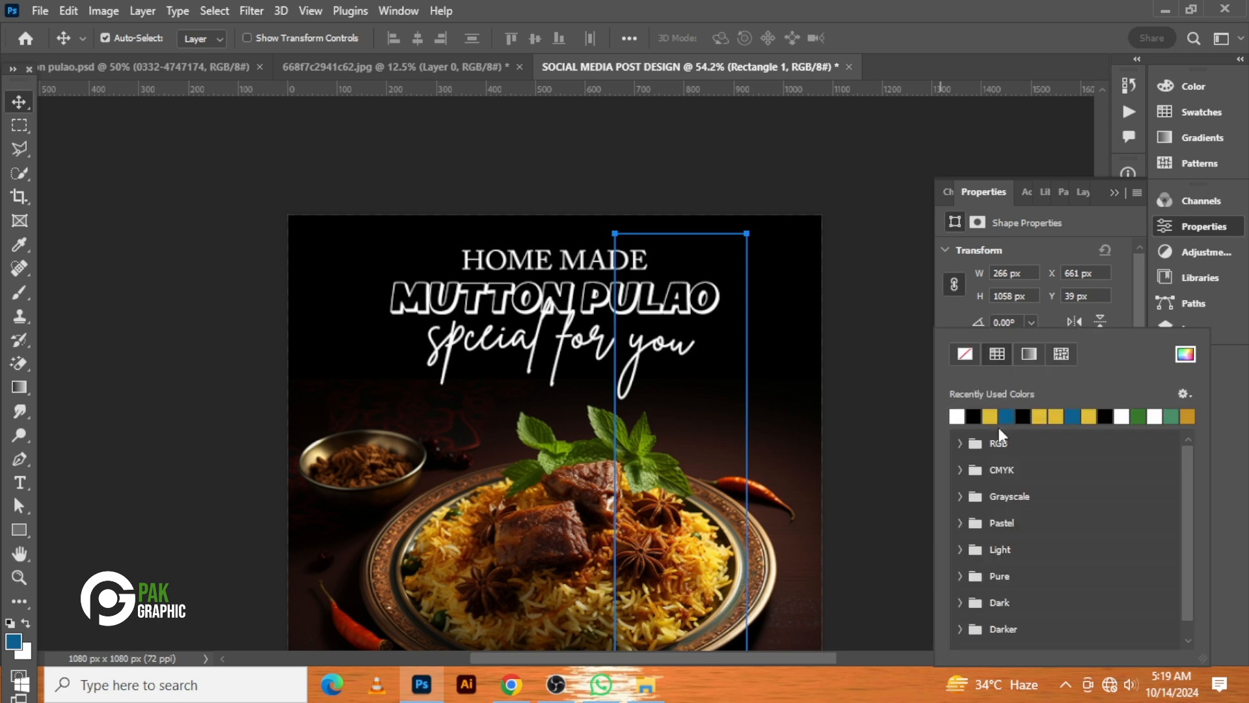
{"action": "left_click", "coordinate": [24, 104]}
{"action": "left_click", "coordinate": [1195, 328]}
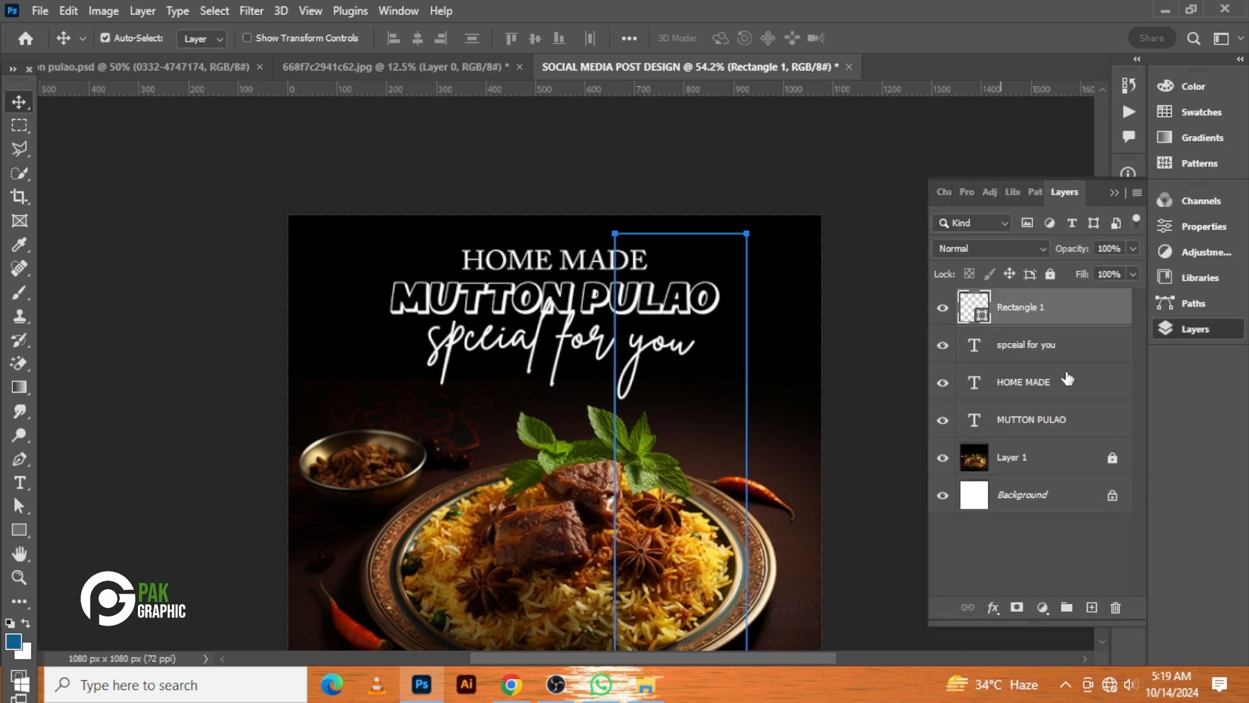
Rasterize the Rectangle 1 layer
{"action": "right_click", "coordinate": [1028, 314]}
{"action": "left_click", "coordinate": [926, 279]}
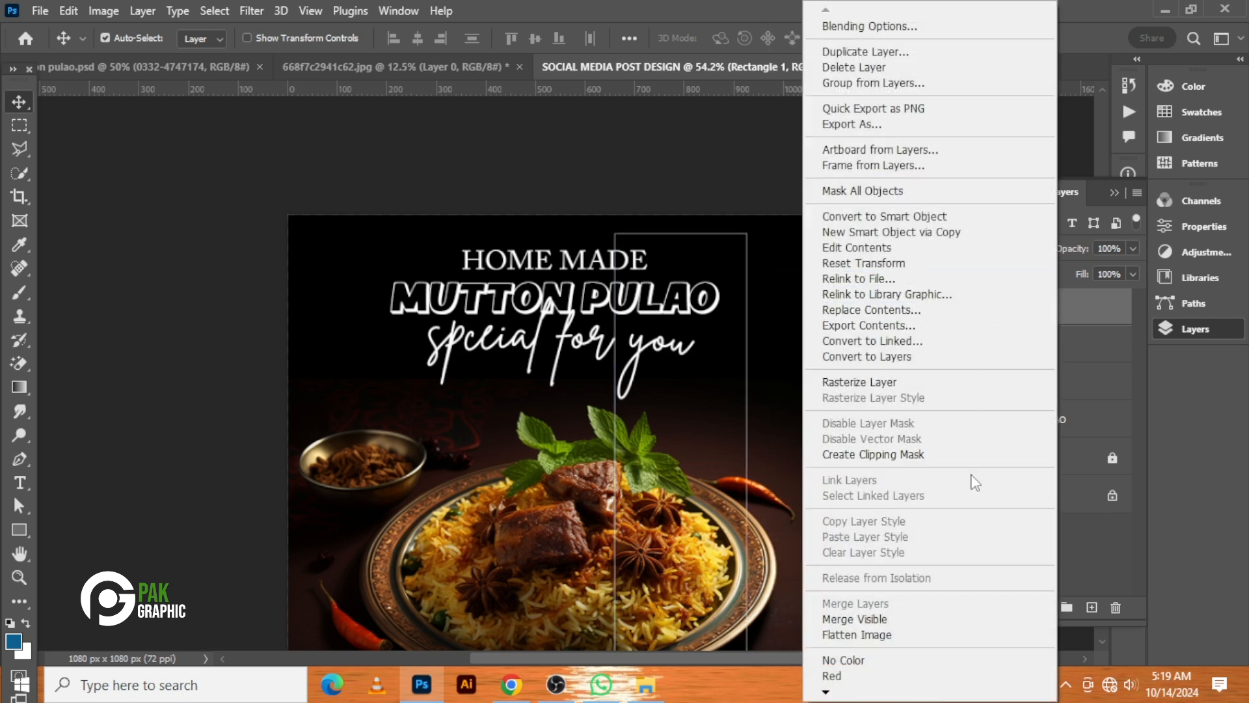
{"action": "left_click", "coordinate": [1015, 384]}
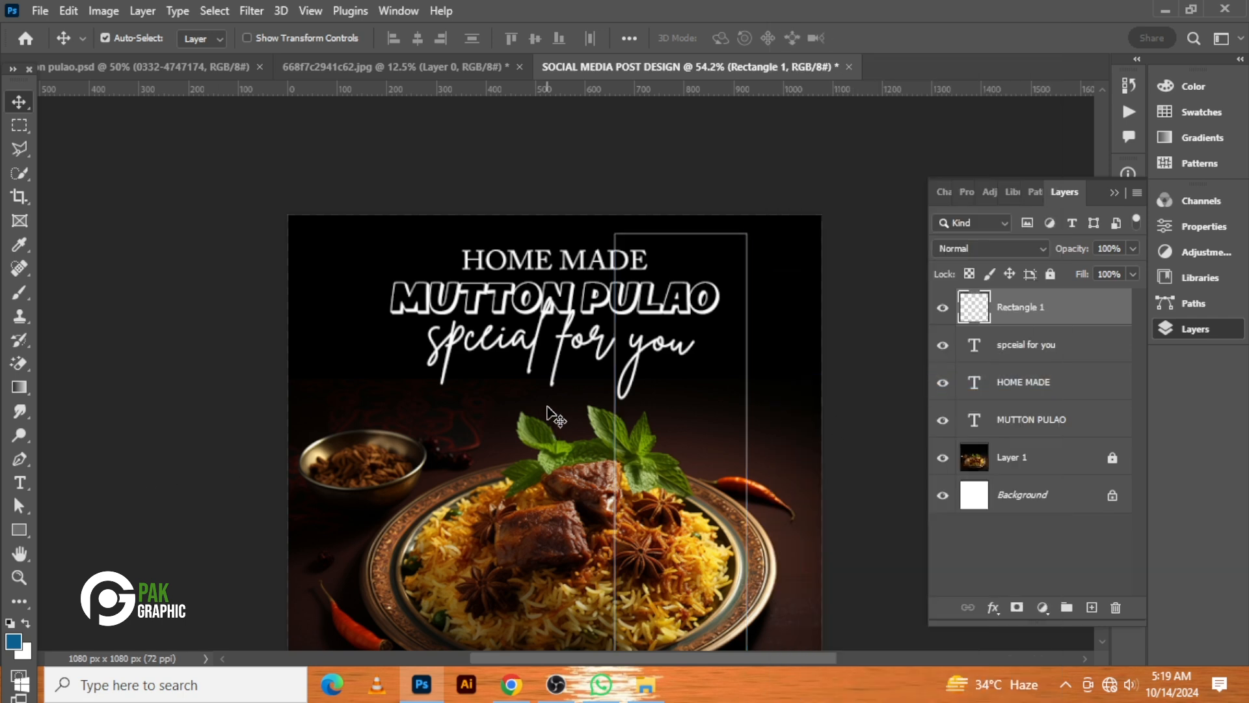
Delete the left side and the left part of the top edge of the rasterized rectangle outline
{"action": "scroll", "coordinate": [570, 381], "scroll_direction": "down", "scroll_amount": 2}
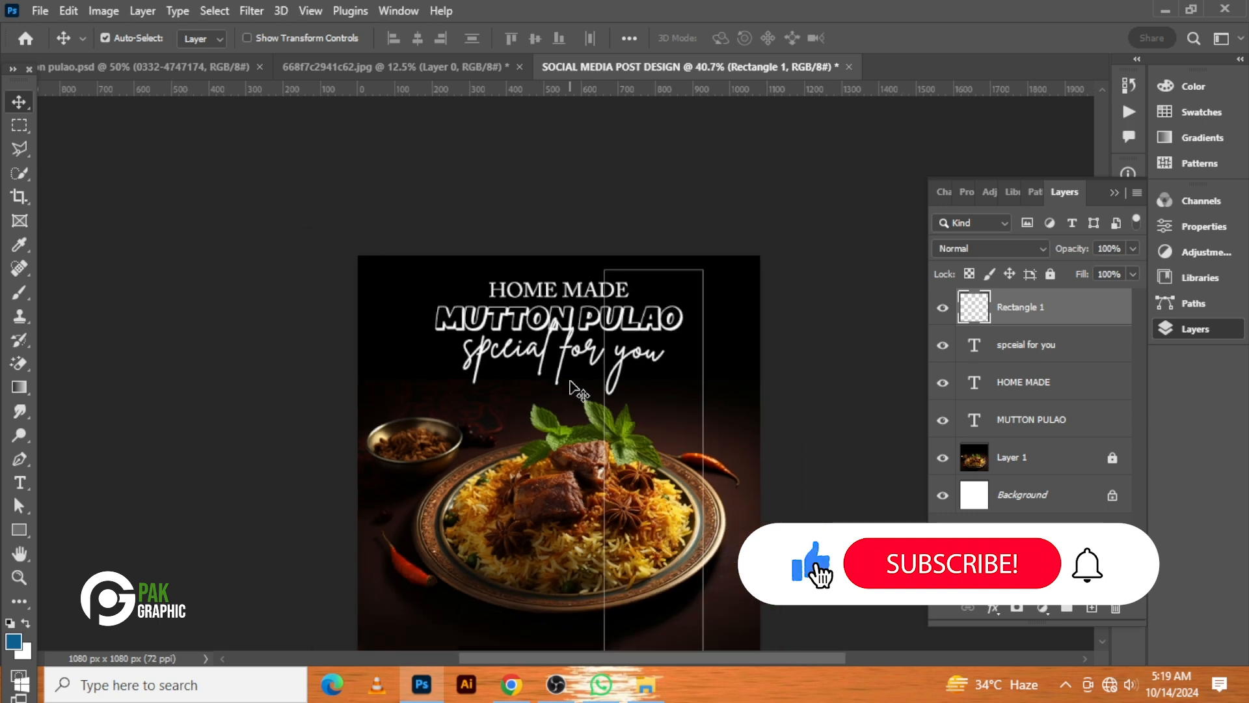
{"action": "scroll", "coordinate": [570, 381], "scroll_direction": "down", "scroll_amount": 3}
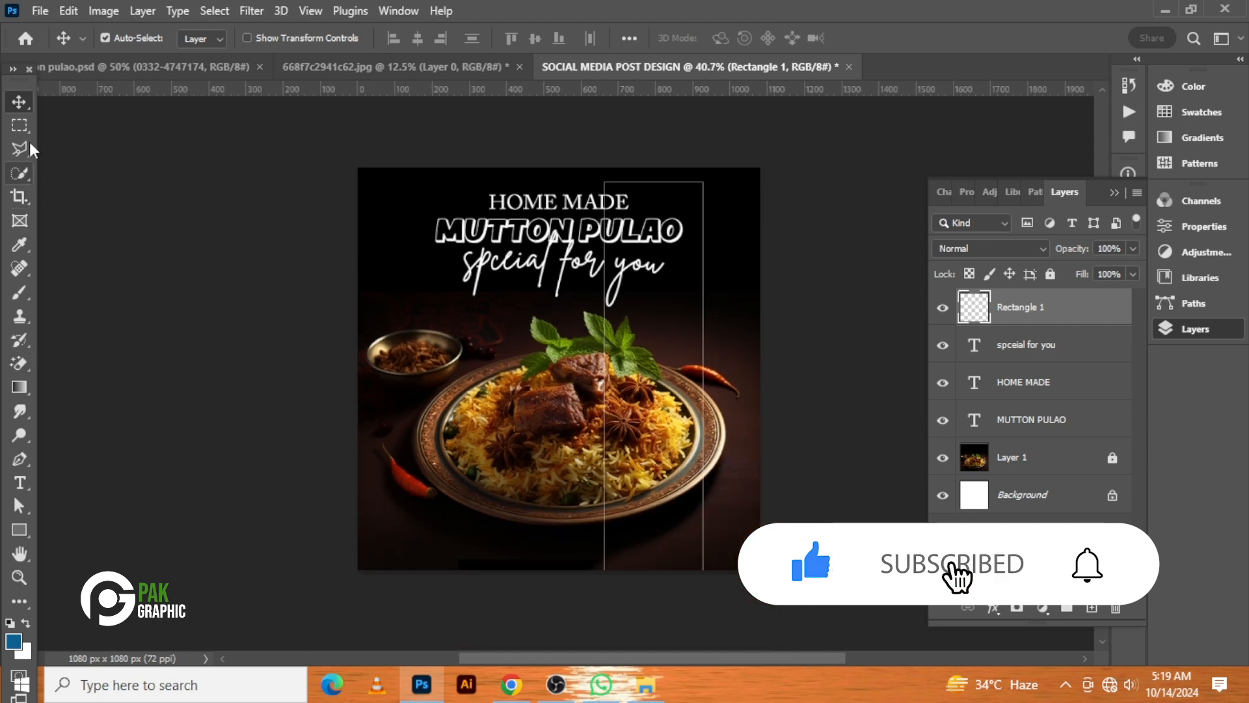
{"action": "left_click", "coordinate": [19, 125]}
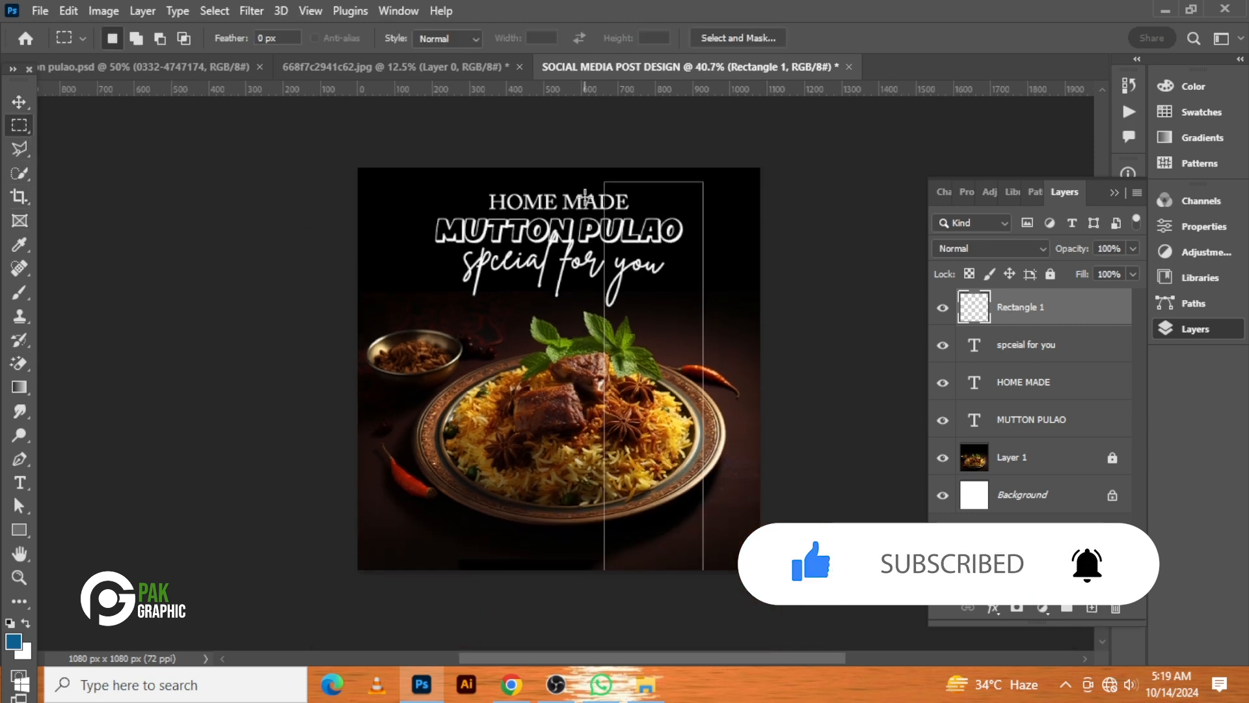
{"action": "left_click_drag", "start_coordinate": [585, 194], "coordinate": [628, 590]}
{"action": "key", "text": "Delete"}
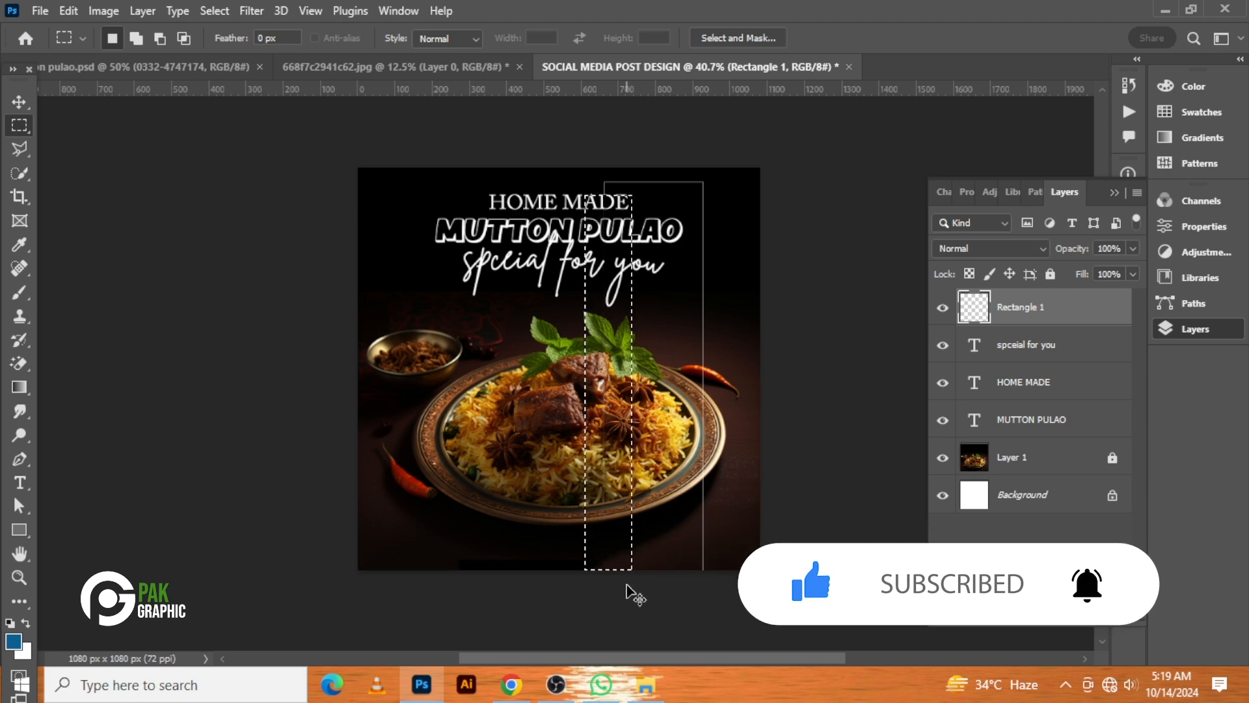
{"action": "key", "text": "ctrl+d"}
{"action": "left_click", "coordinate": [18, 102]}
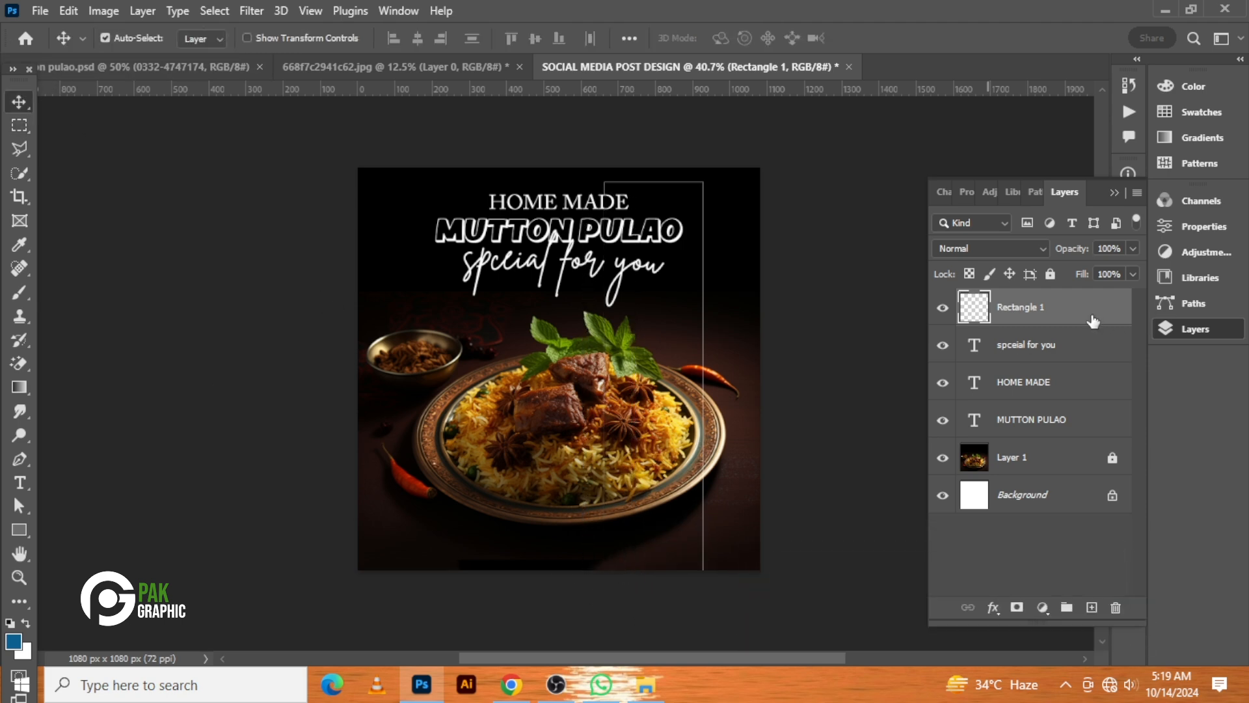
{"action": "left_click", "coordinate": [1214, 228]}
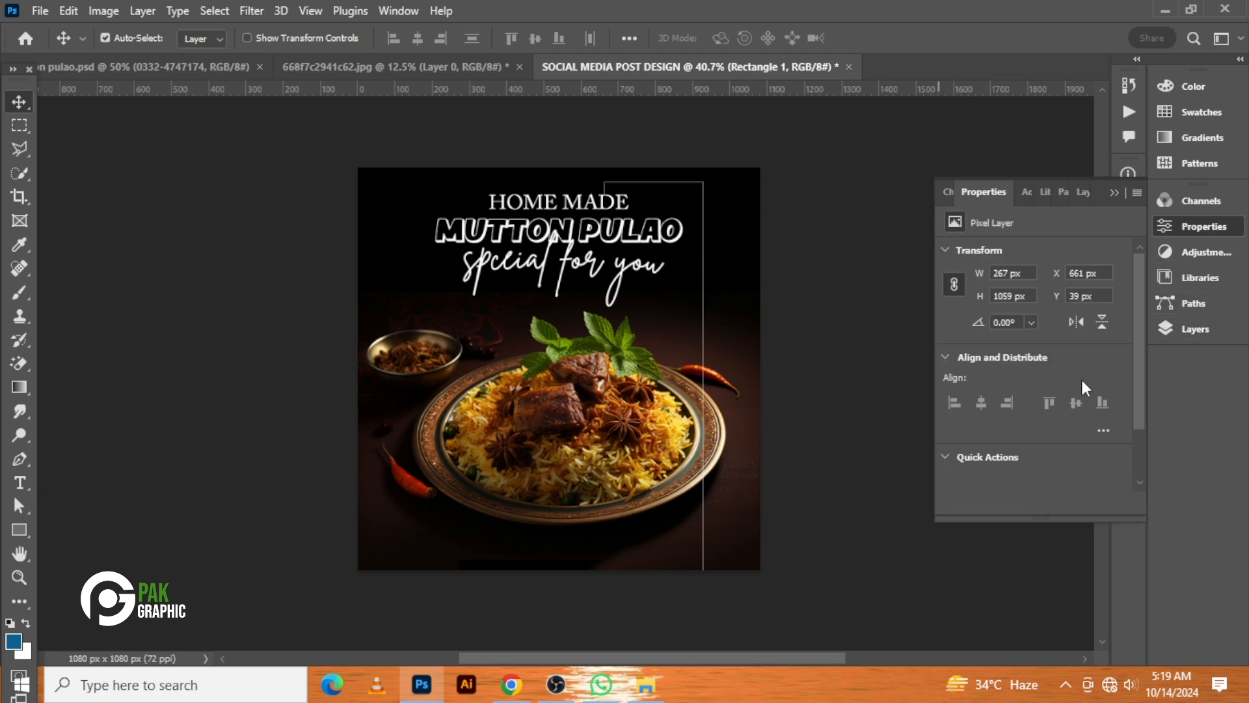
{"action": "left_click", "coordinate": [1190, 330]}
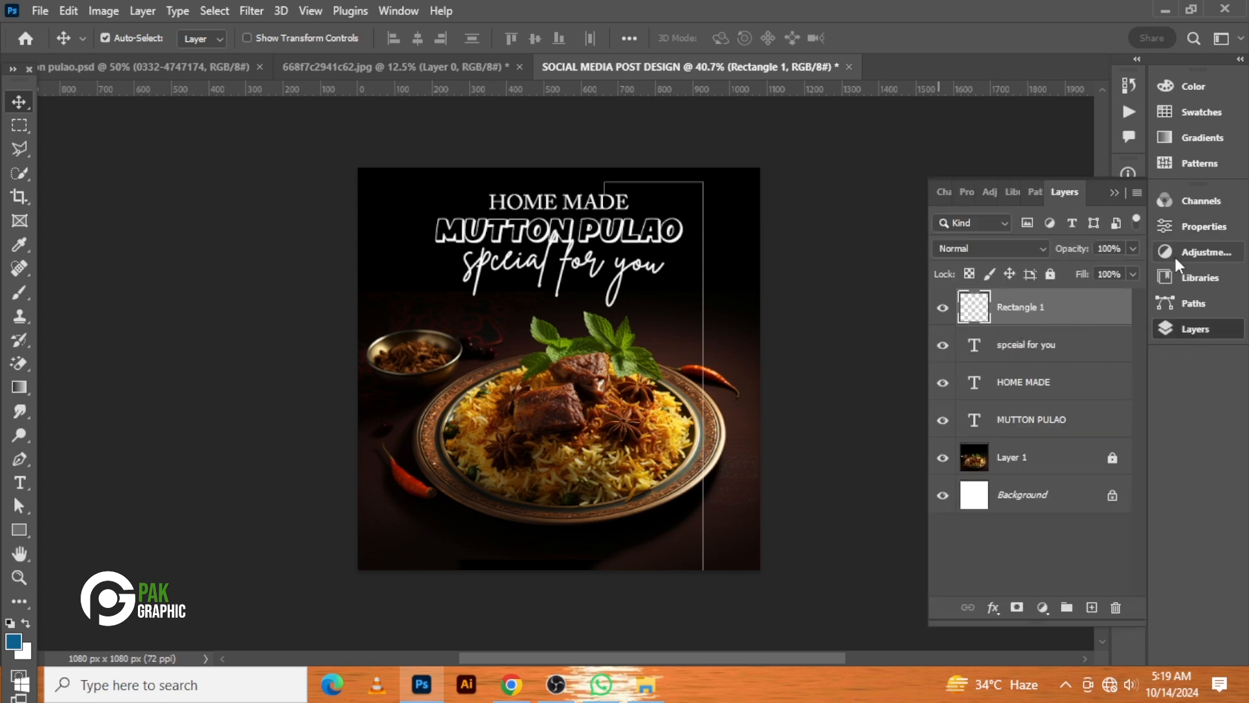
{"action": "left_click", "coordinate": [1187, 228]}
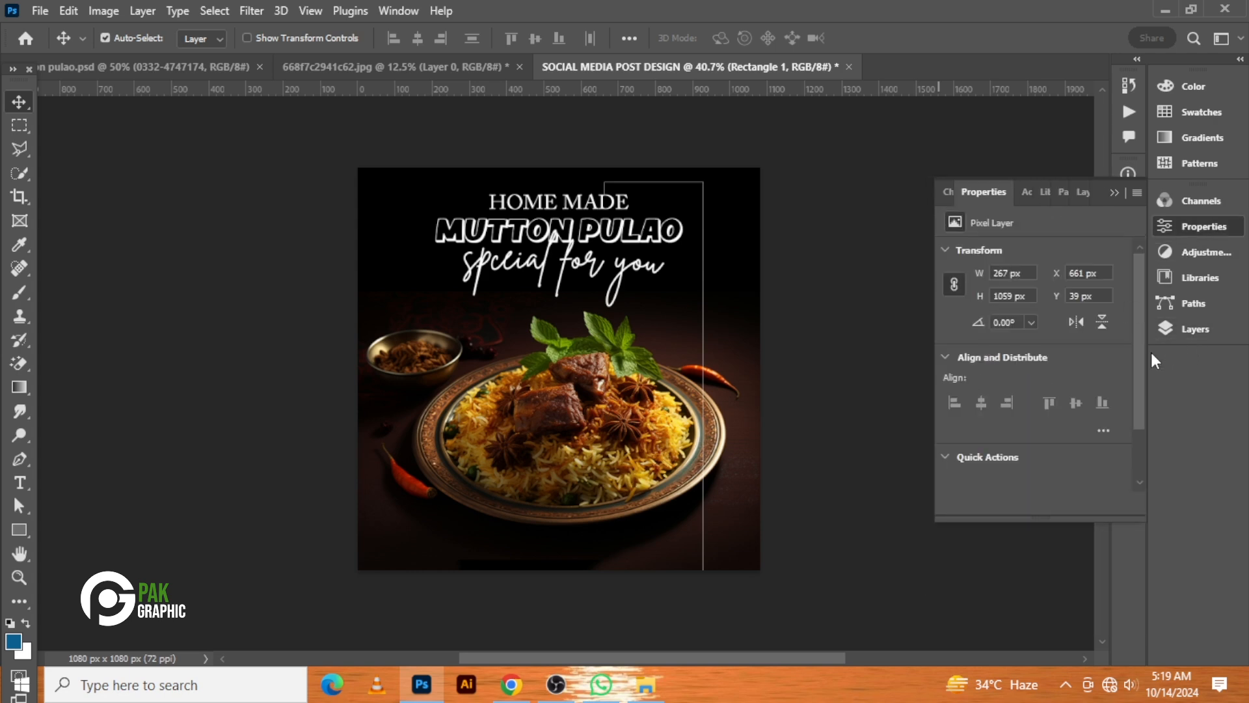
{"action": "left_click", "coordinate": [1198, 326]}
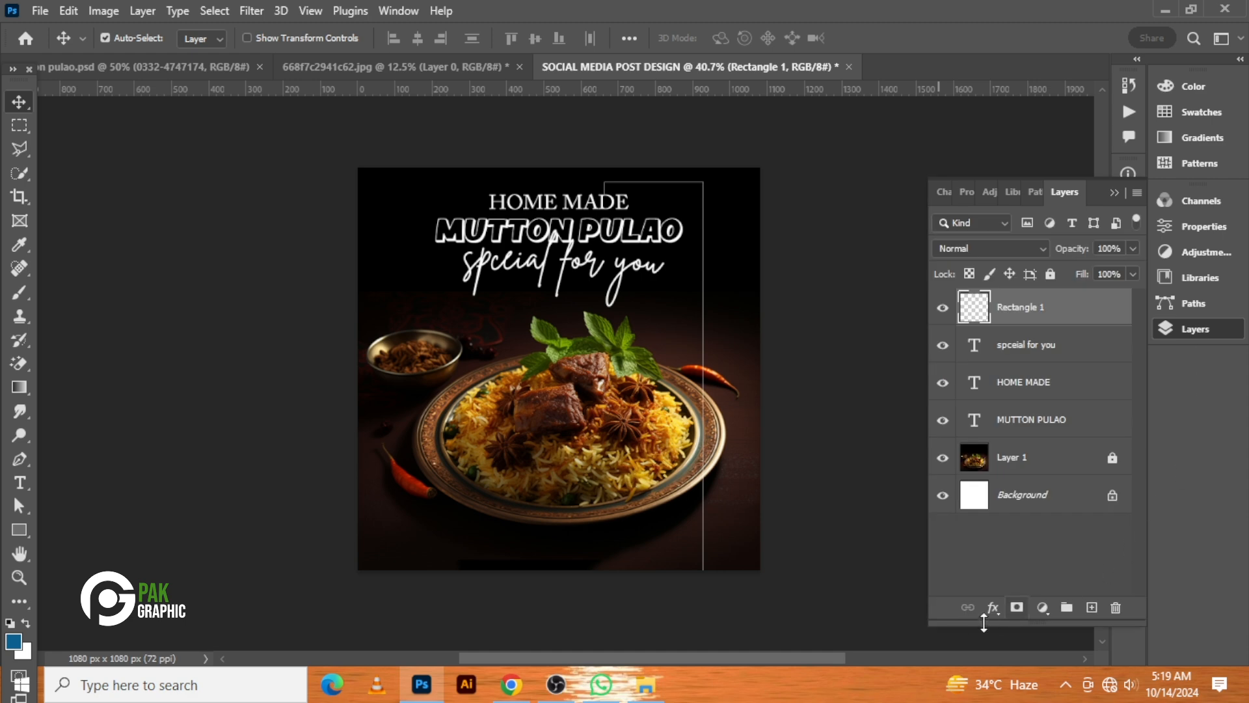
Add a white (ffffff) Color Overlay layer style to the Rectangle 1 outline
{"action": "left_click", "coordinate": [999, 608]}
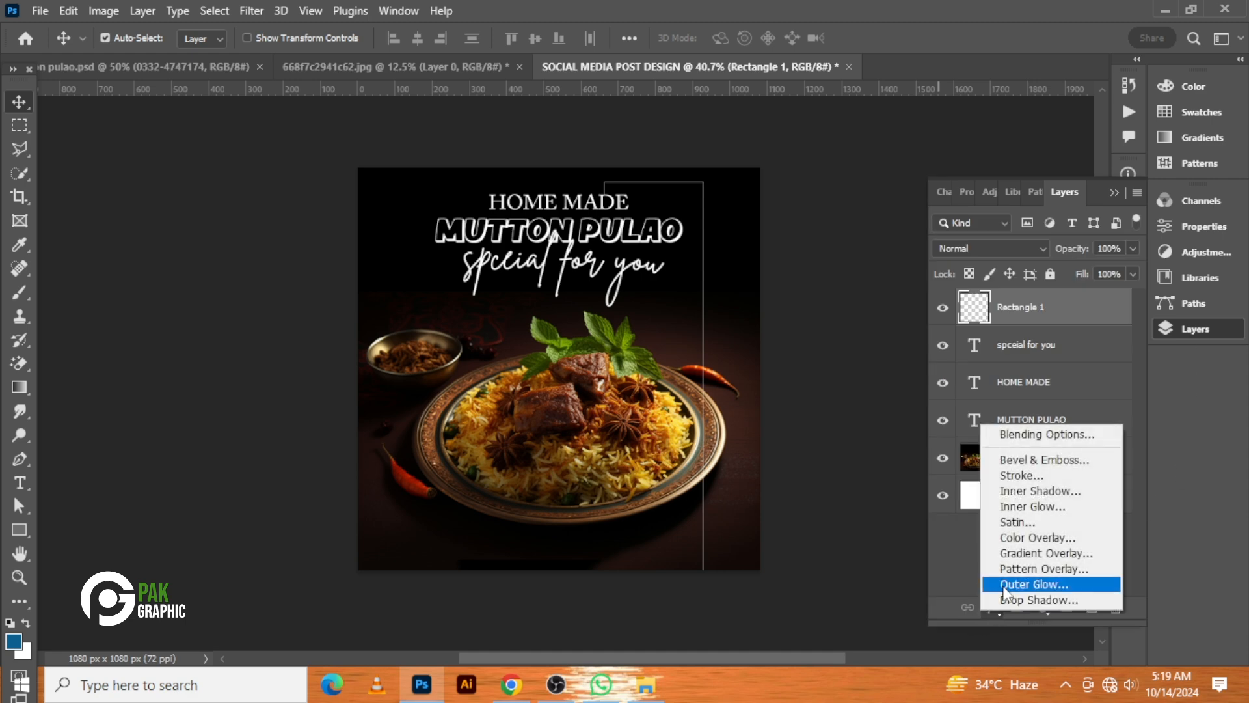
{"action": "left_click", "coordinate": [1041, 544]}
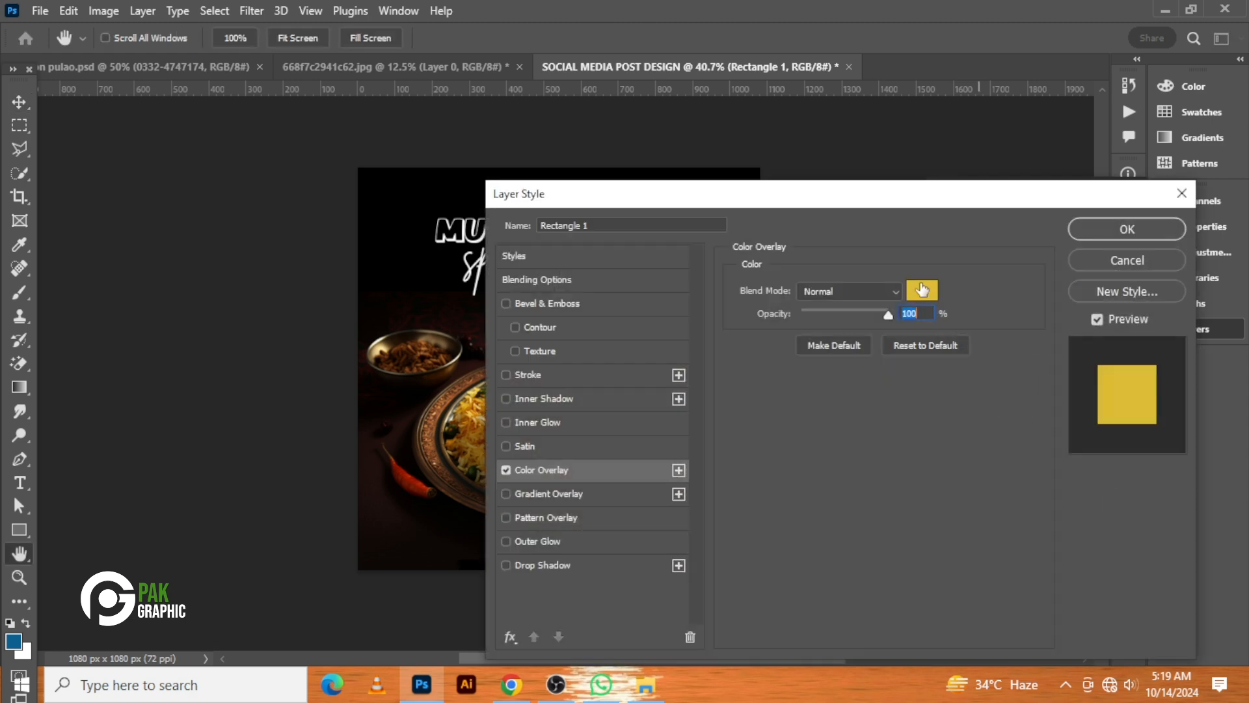
{"action": "left_click", "coordinate": [928, 291]}
{"action": "type", "text": "ffffff"}
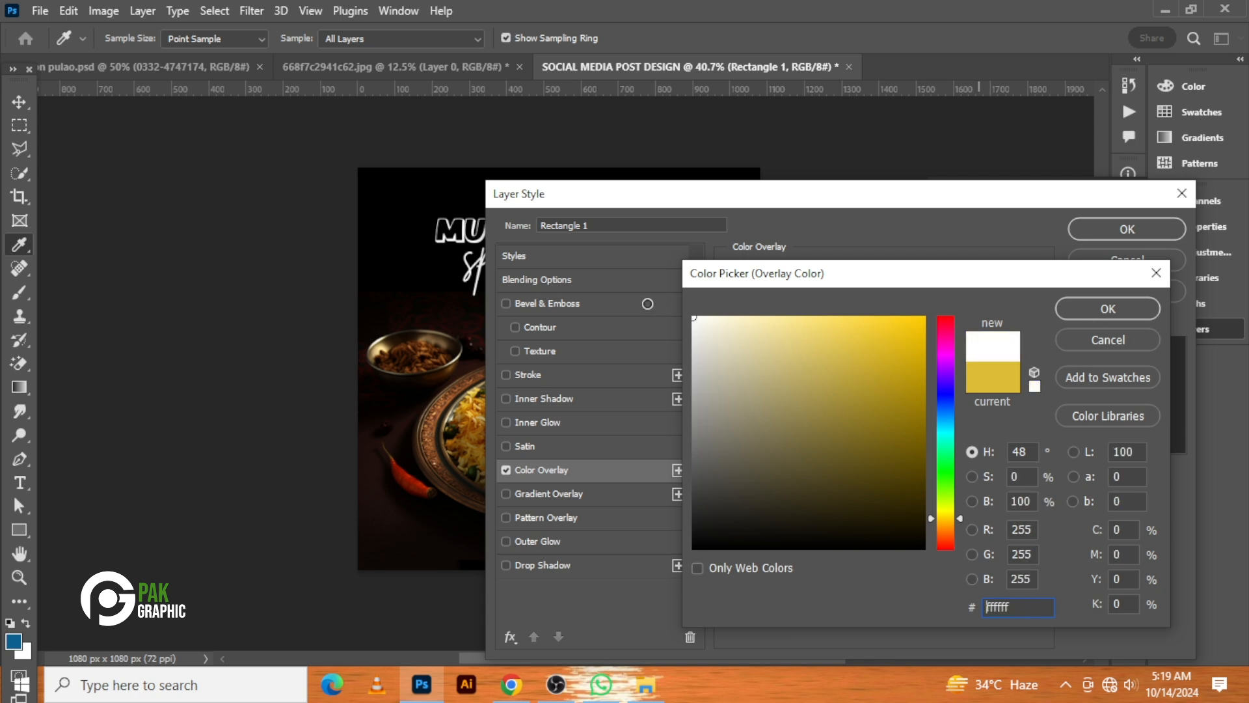
{"action": "left_click", "coordinate": [1109, 307]}
{"action": "left_click", "coordinate": [1123, 232]}
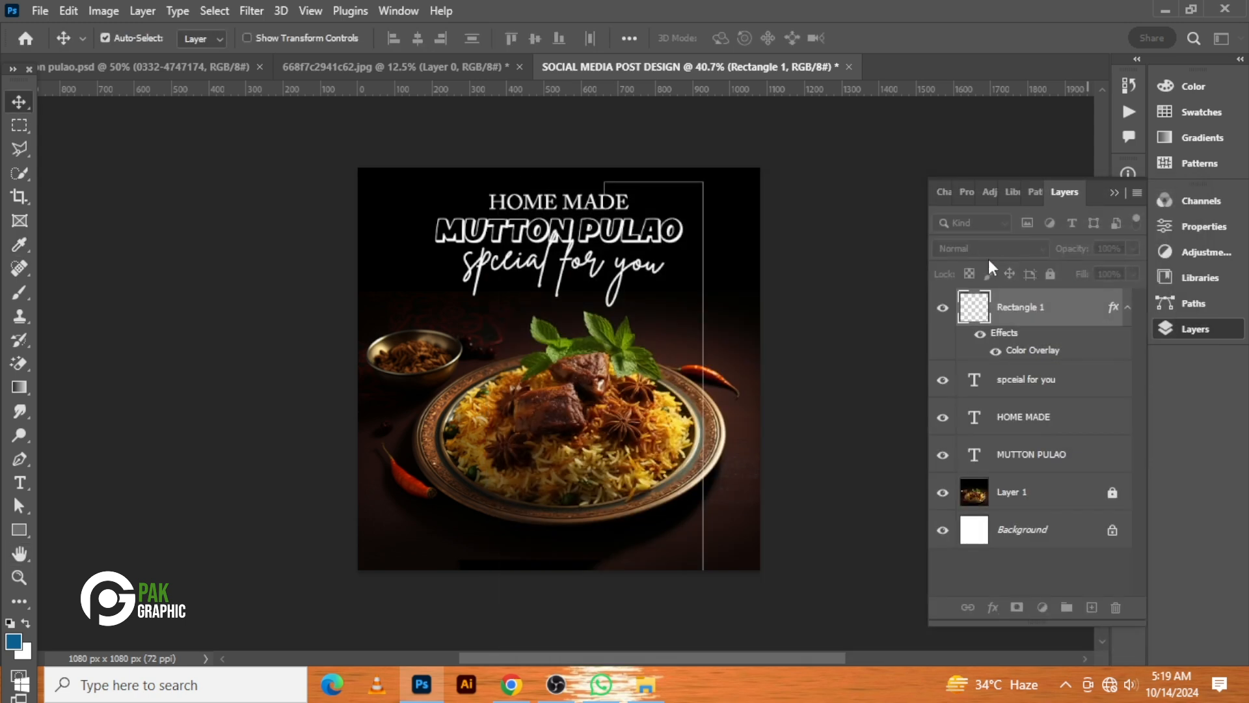
Add a new layer and draw a second tall outline rectangle, about 114 x 1041 px, left of centre
{"action": "scroll", "coordinate": [790, 330], "scroll_direction": "up", "scroll_amount": 2}
{"action": "scroll", "coordinate": [791, 331], "scroll_direction": "up", "scroll_amount": 1}
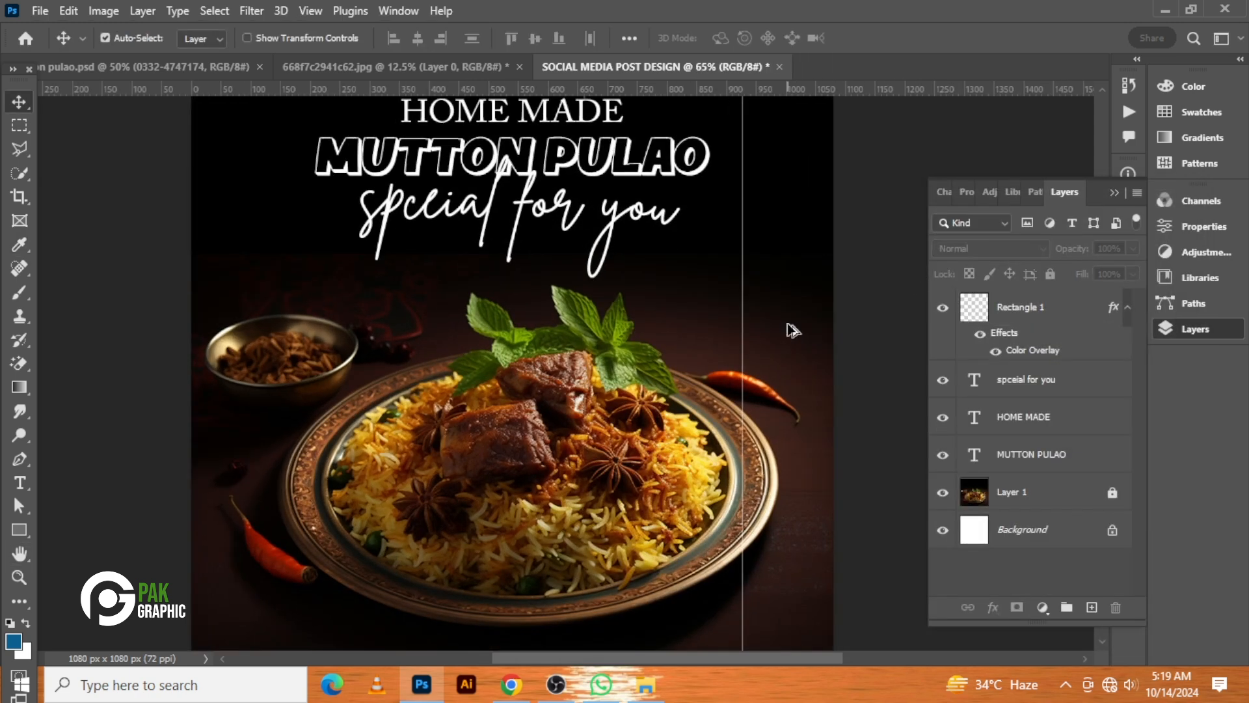
{"action": "scroll", "coordinate": [790, 330], "scroll_direction": "down", "scroll_amount": 3}
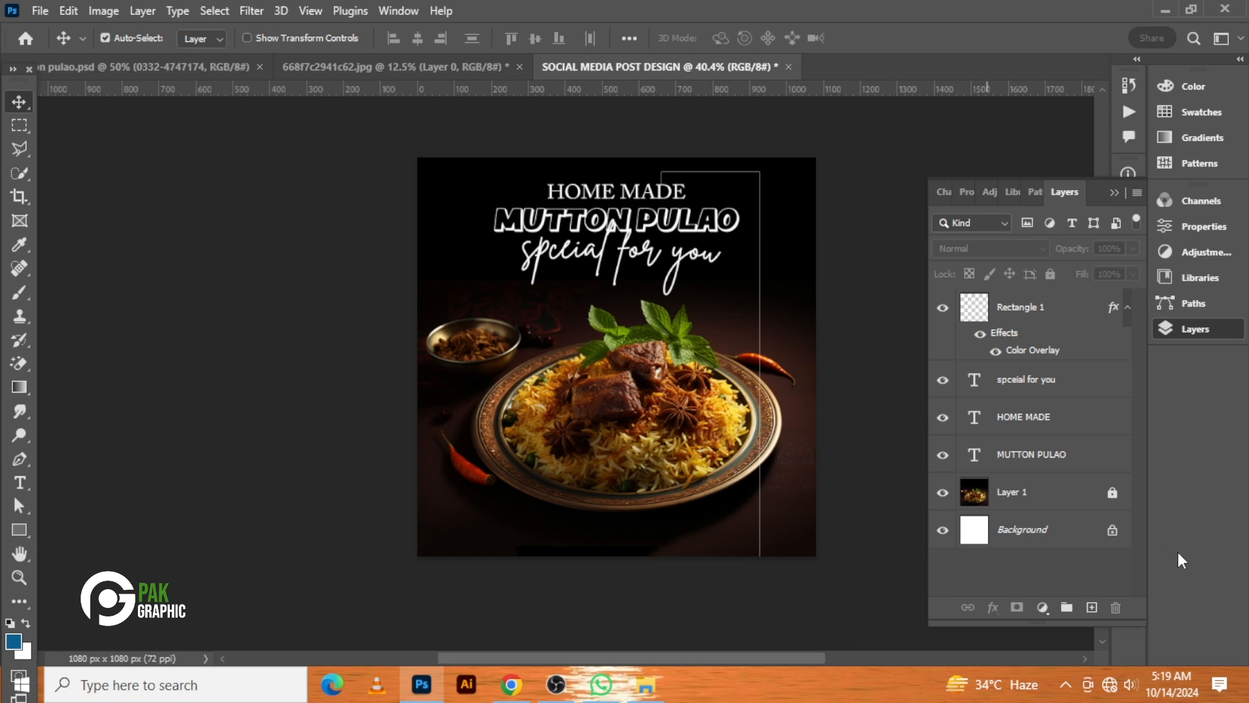
{"action": "left_click", "coordinate": [1092, 607]}
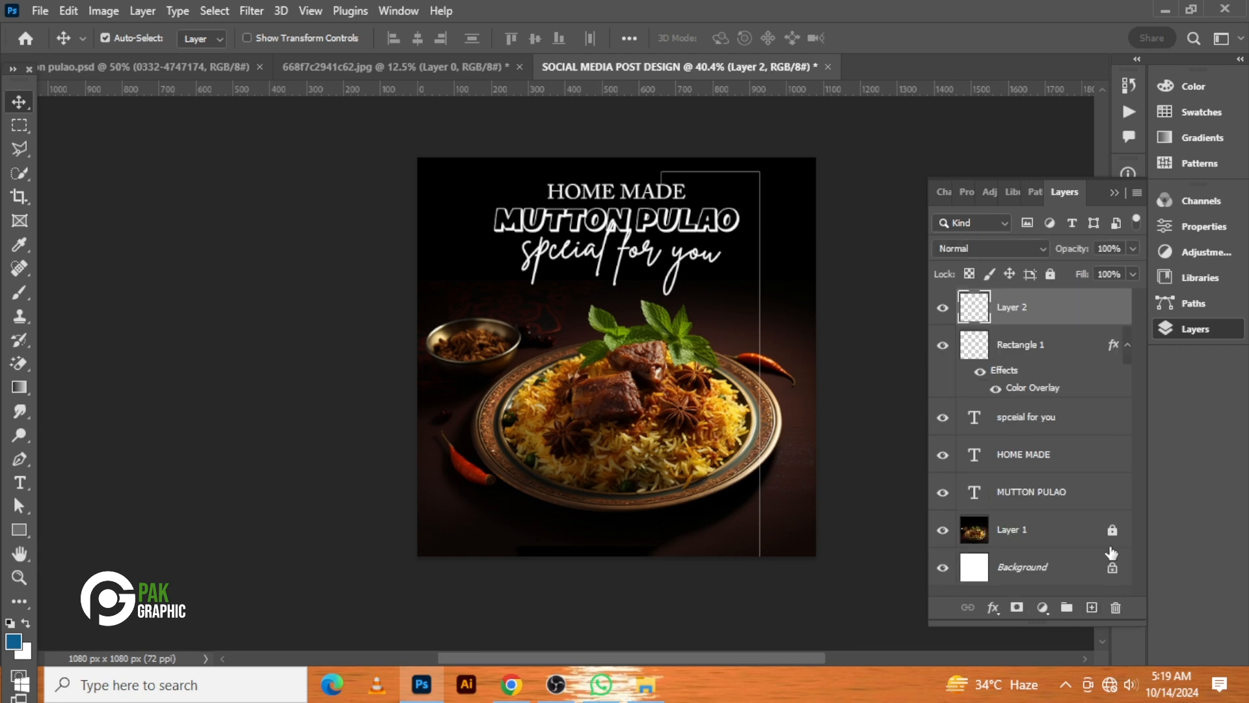
{"action": "left_click", "coordinate": [24, 530]}
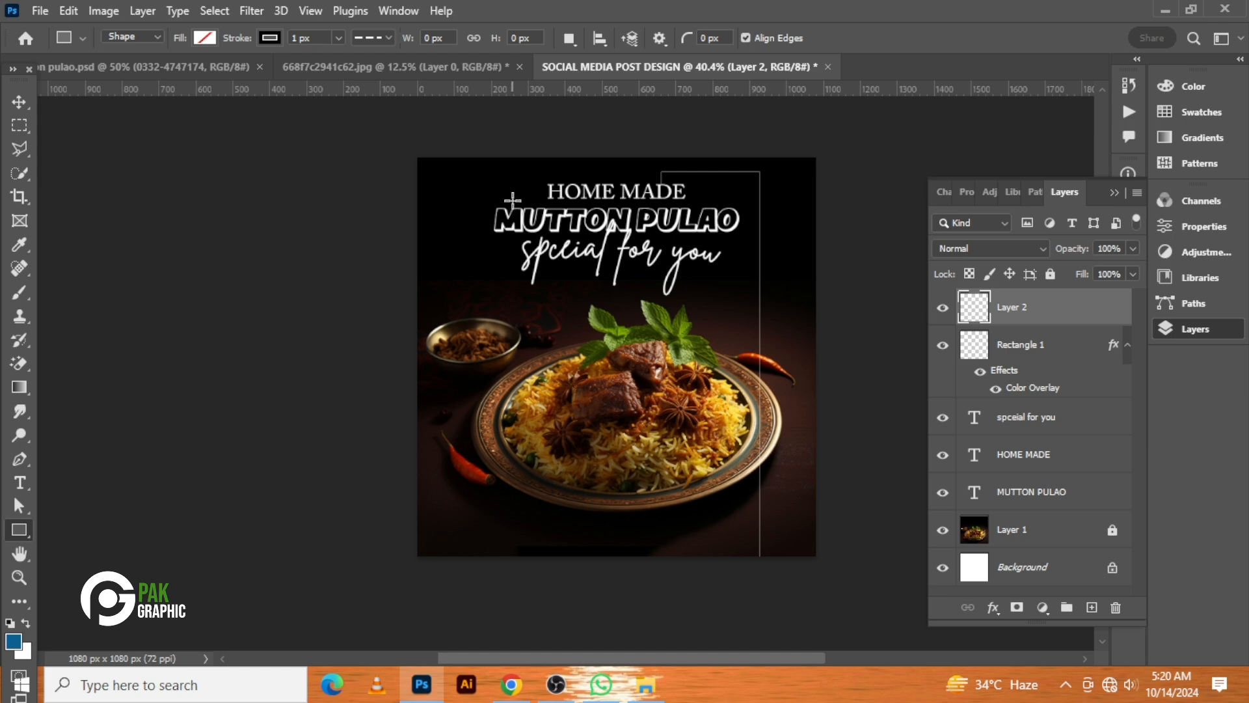
{"action": "left_click_drag", "start_coordinate": [512, 200], "coordinate": [462, 583]}
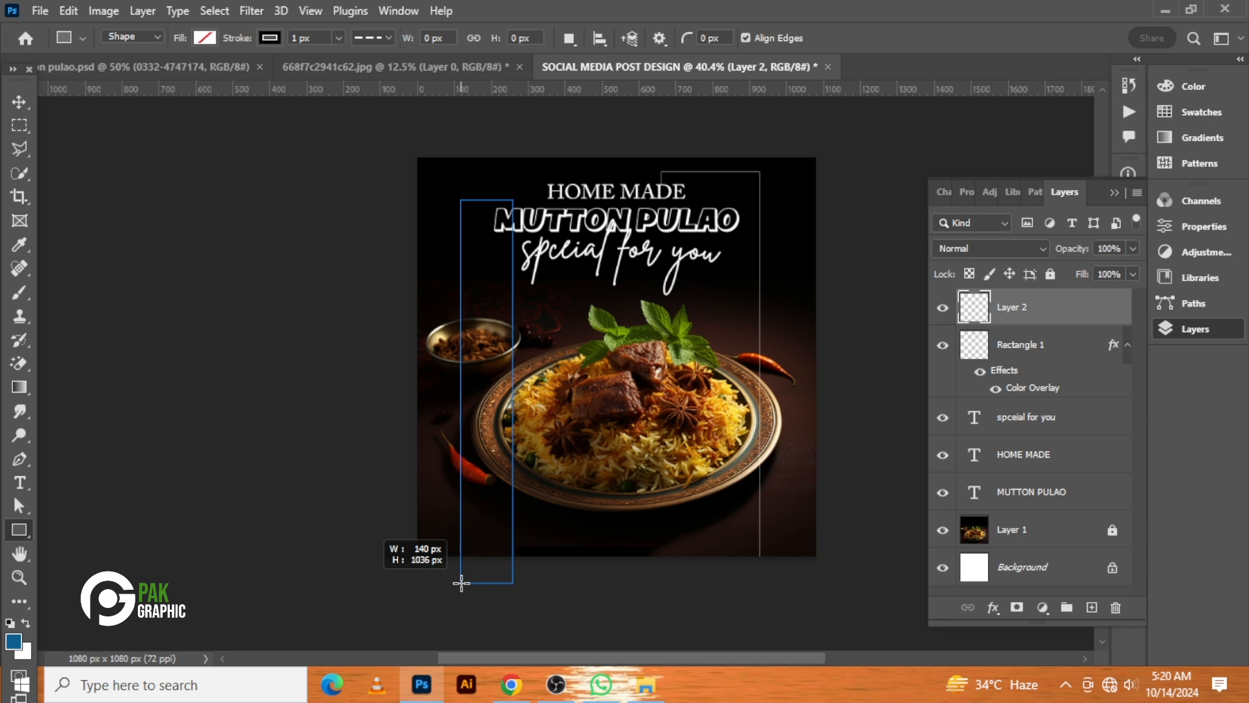
{"action": "left_click_drag", "start_coordinate": [461, 583], "coordinate": [480, 585]}
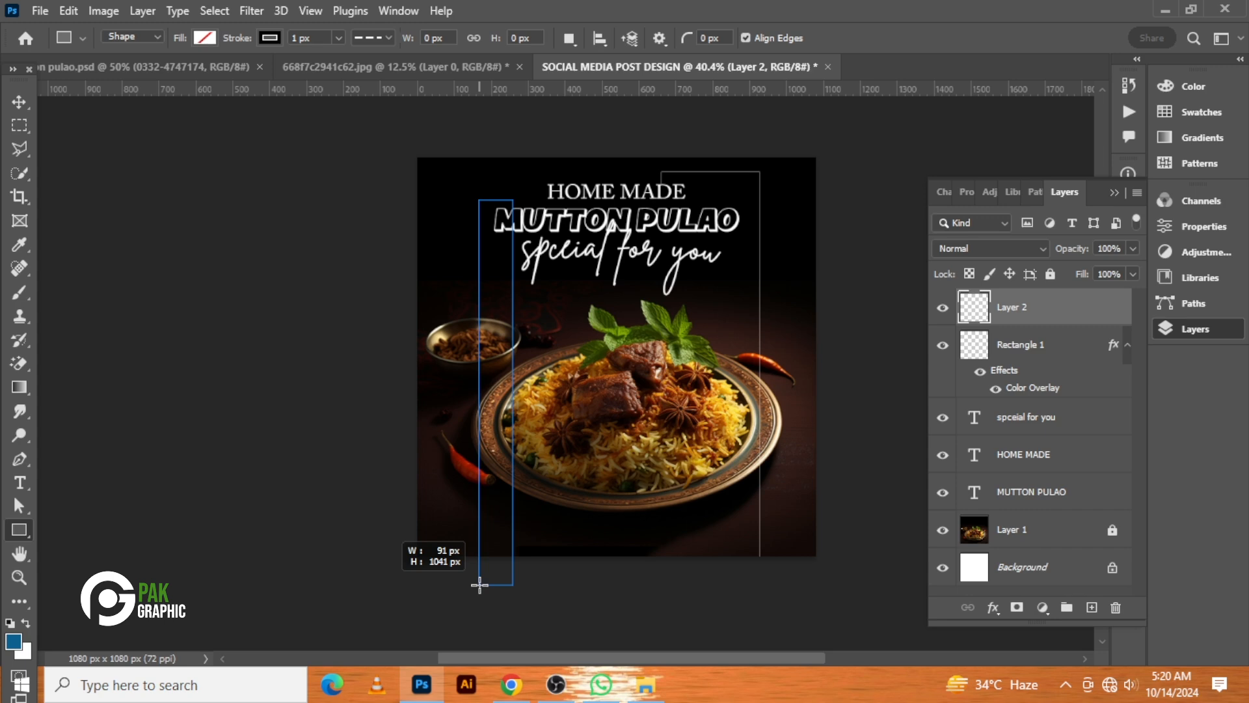
{"action": "left_click_drag", "start_coordinate": [480, 585], "coordinate": [480, 585]}
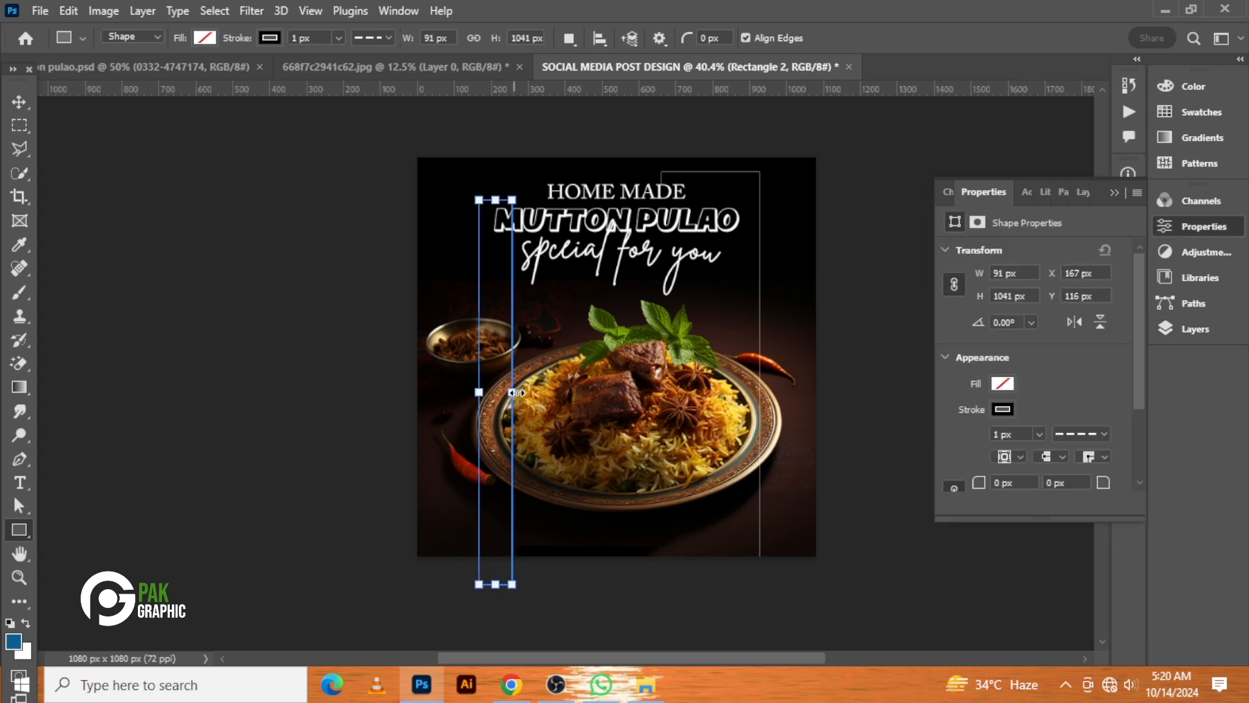
{"action": "left_click_drag", "start_coordinate": [514, 393], "coordinate": [521, 392]}
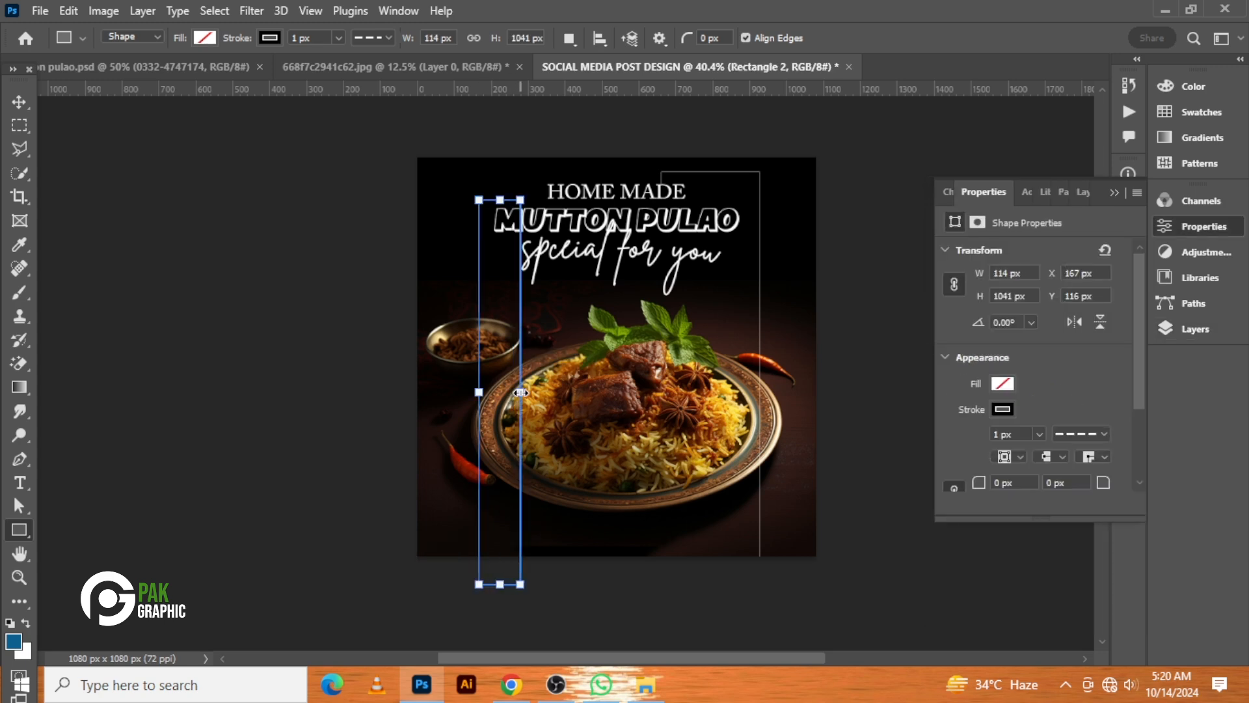
{"action": "left_click", "coordinate": [21, 104]}
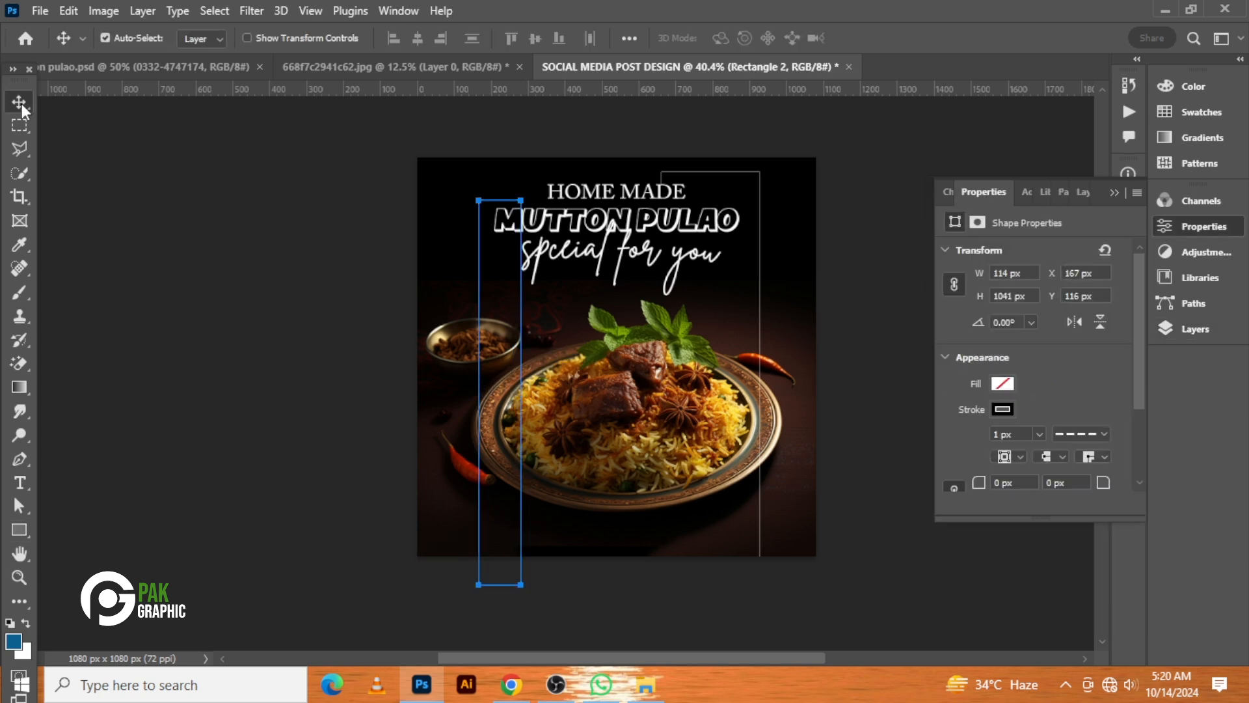
Set the second rectangle's stroke to a solid white line
{"action": "left_click", "coordinate": [1087, 434]}
{"action": "left_click", "coordinate": [1043, 394]}
{"action": "left_click", "coordinate": [1008, 410]}
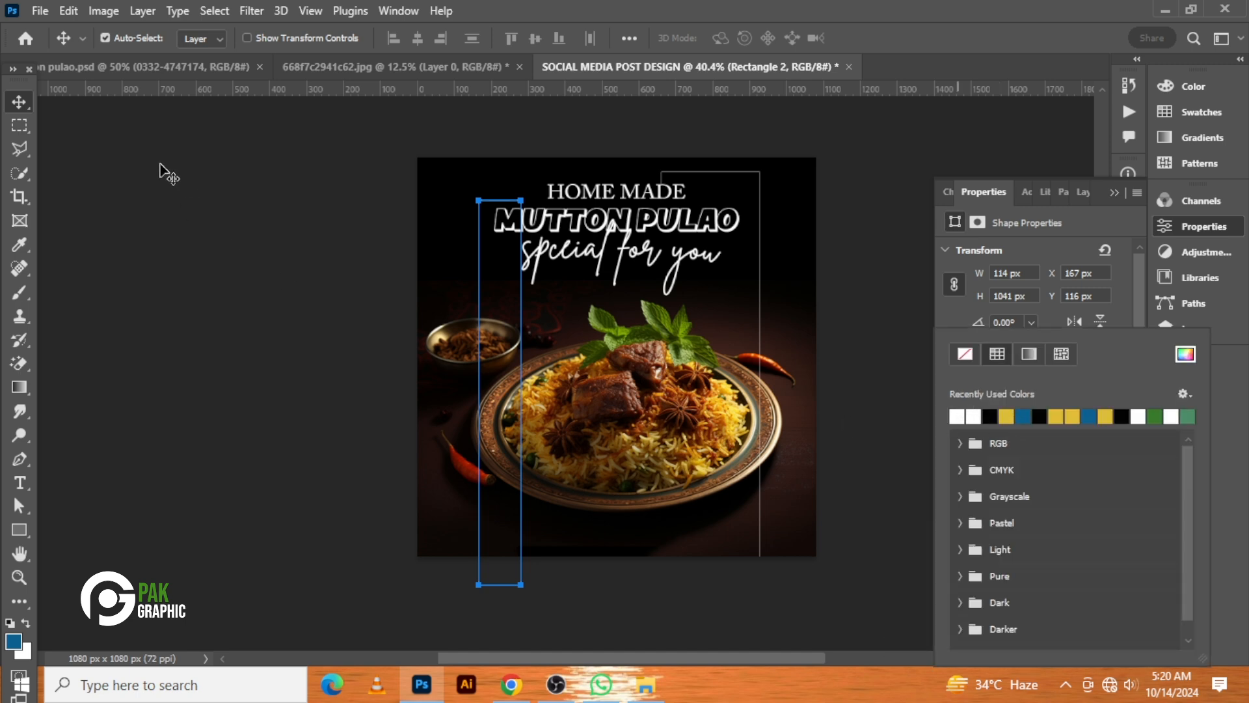
{"action": "left_click", "coordinate": [11, 106]}
{"action": "left_click", "coordinate": [319, 365]}
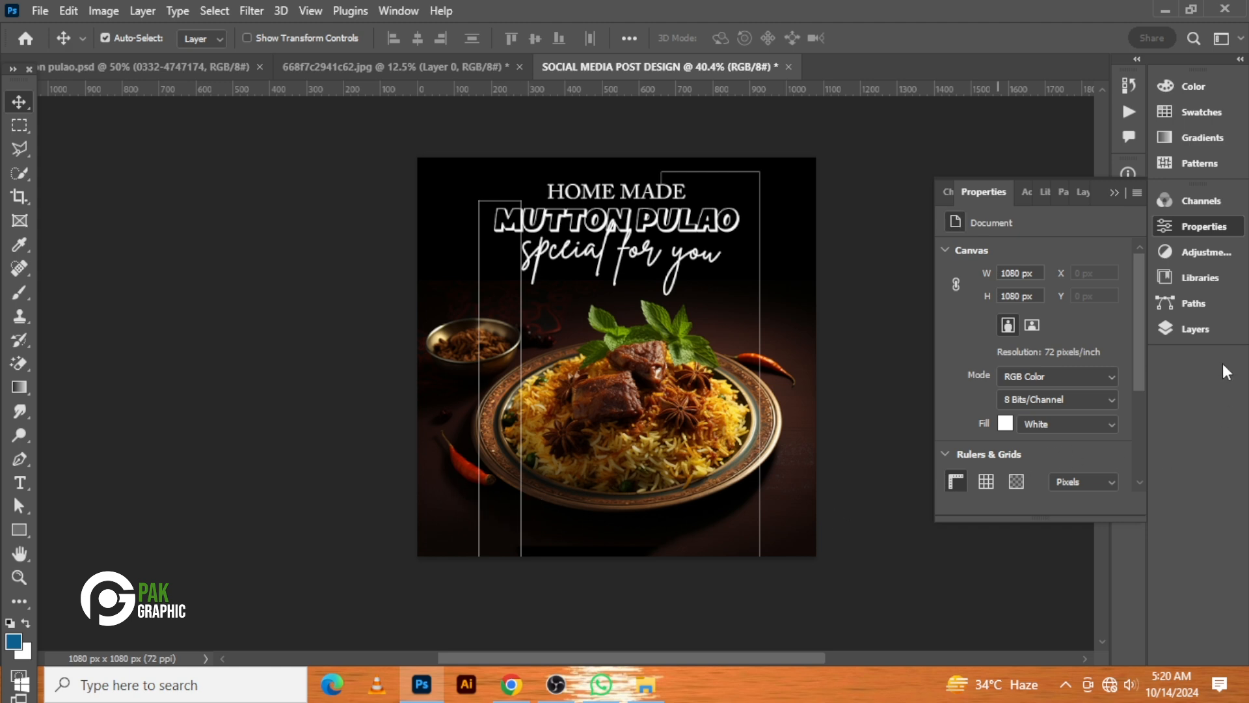
Convert Rectangle 2 to a smart object and rasterize it
{"action": "left_click", "coordinate": [1216, 332]}
{"action": "right_click", "coordinate": [1026, 310]}
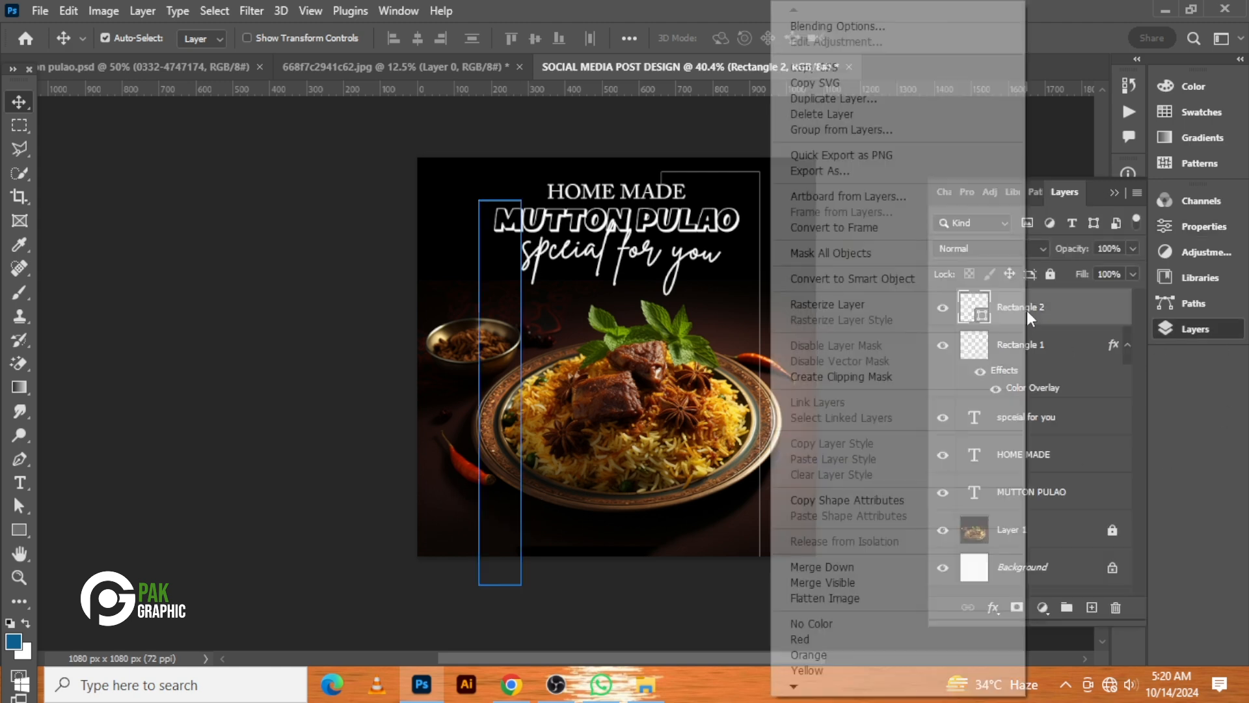
{"action": "left_click", "coordinate": [920, 279]}
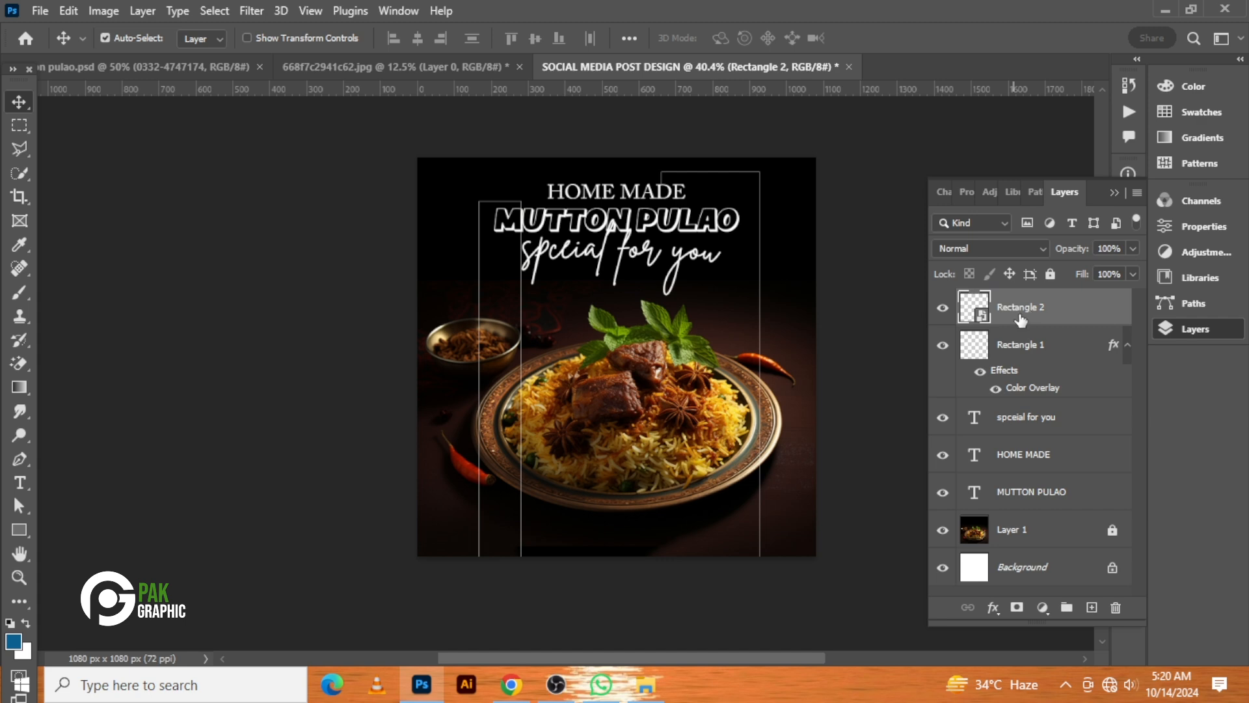
{"action": "right_click", "coordinate": [1011, 330]}
{"action": "left_click", "coordinate": [885, 377]}
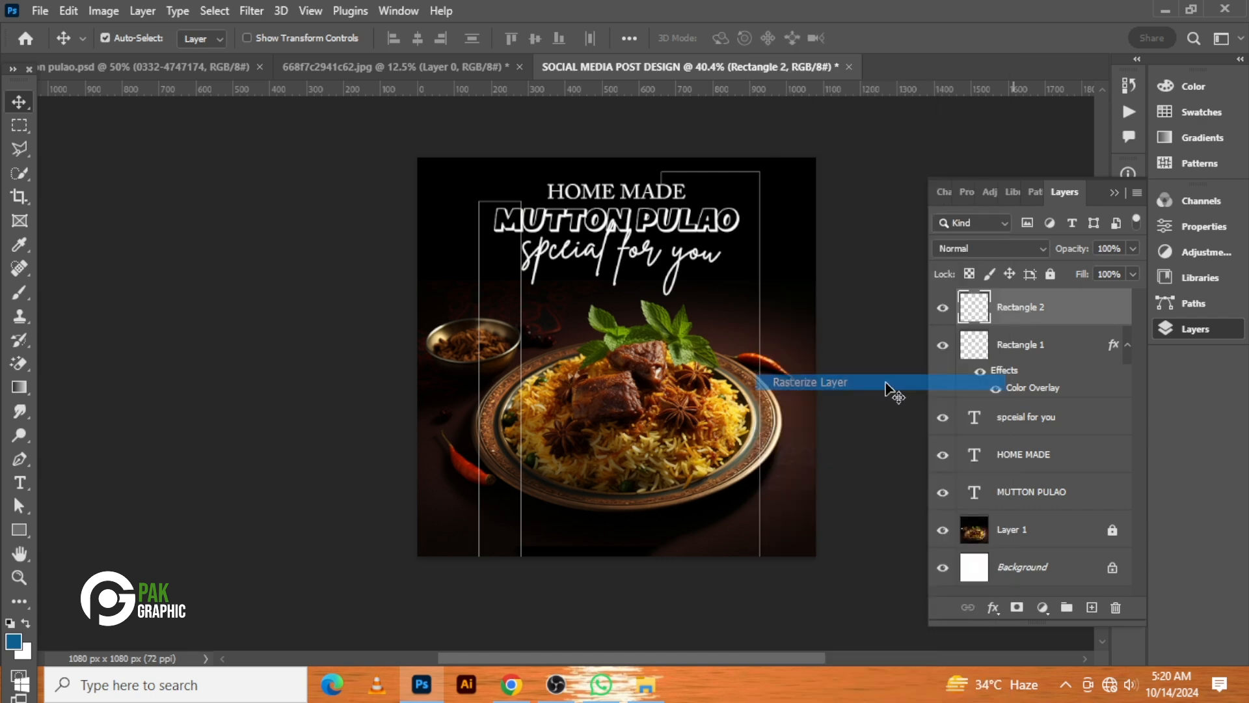
Select and remove the right side of the rasterized Rectangle 2 outline
{"action": "left_click", "coordinate": [20, 125]}
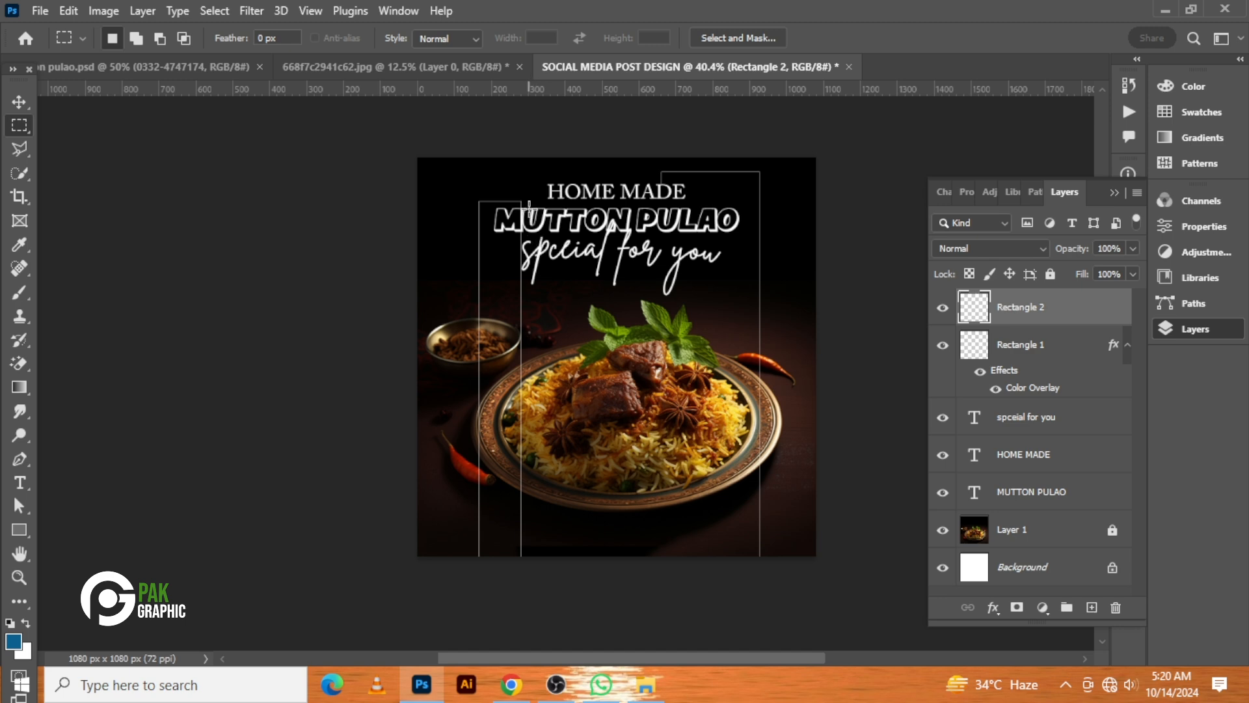
{"action": "left_click_drag", "start_coordinate": [529, 208], "coordinate": [511, 571]}
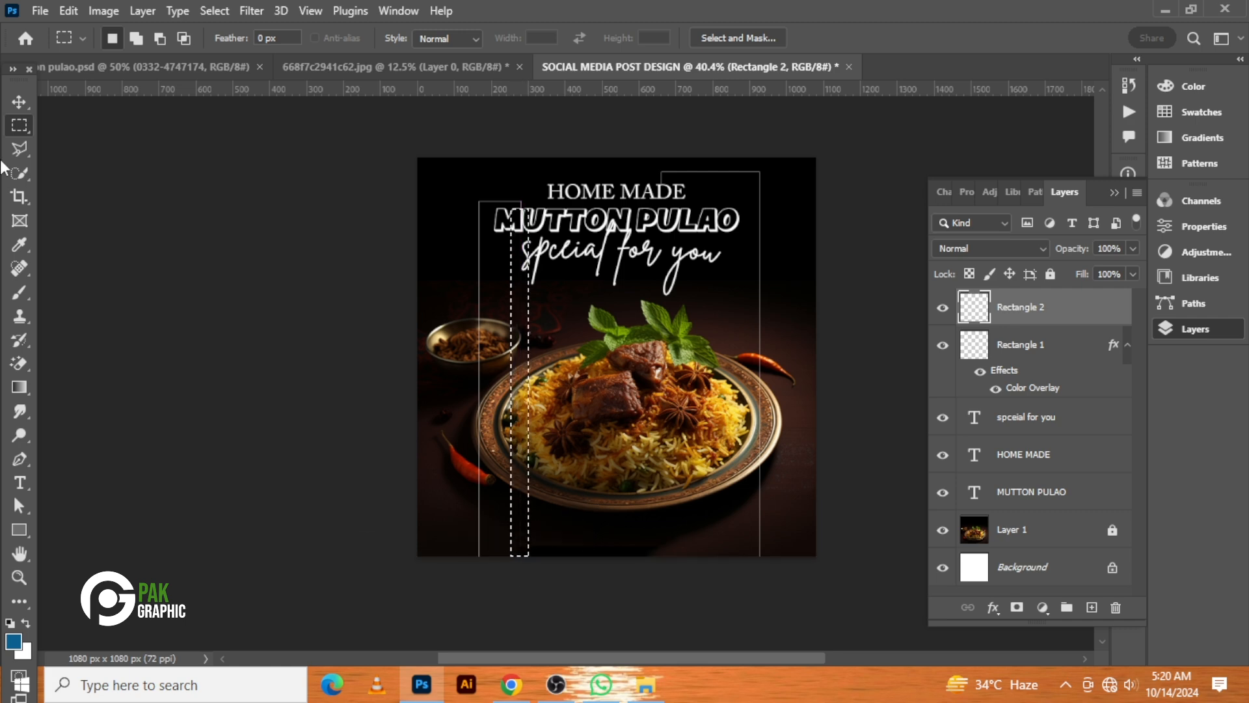
{"action": "left_click", "coordinate": [19, 102]}
{"action": "key", "text": "ctrl+d"}
{"action": "left_click", "coordinate": [739, 361]}
{"action": "left_click", "coordinate": [1007, 310]}
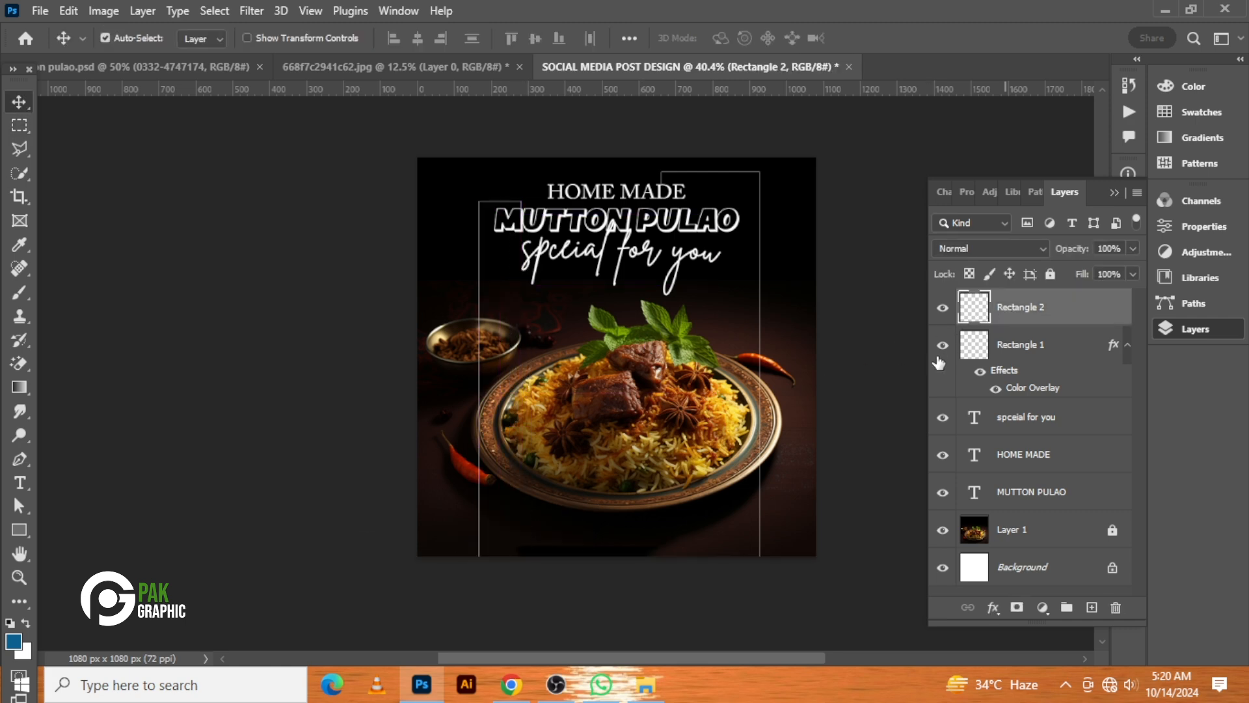
Nudge the Rectangle 2 line a few pixels left and back right
{"action": "key", "text": "Left"}
{"action": "key", "text": "Left"}
{"action": "key", "text": "Left"}
{"action": "key", "text": "Left"}
{"action": "key", "text": "Left"}
{"action": "key", "text": "Left"}
{"action": "key", "text": "Left"}
{"action": "key", "text": "Left"}
{"action": "key", "text": "Left"}
{"action": "key", "text": "Left"}
{"action": "key", "text": "Left"}
{"action": "key", "text": "Left"}
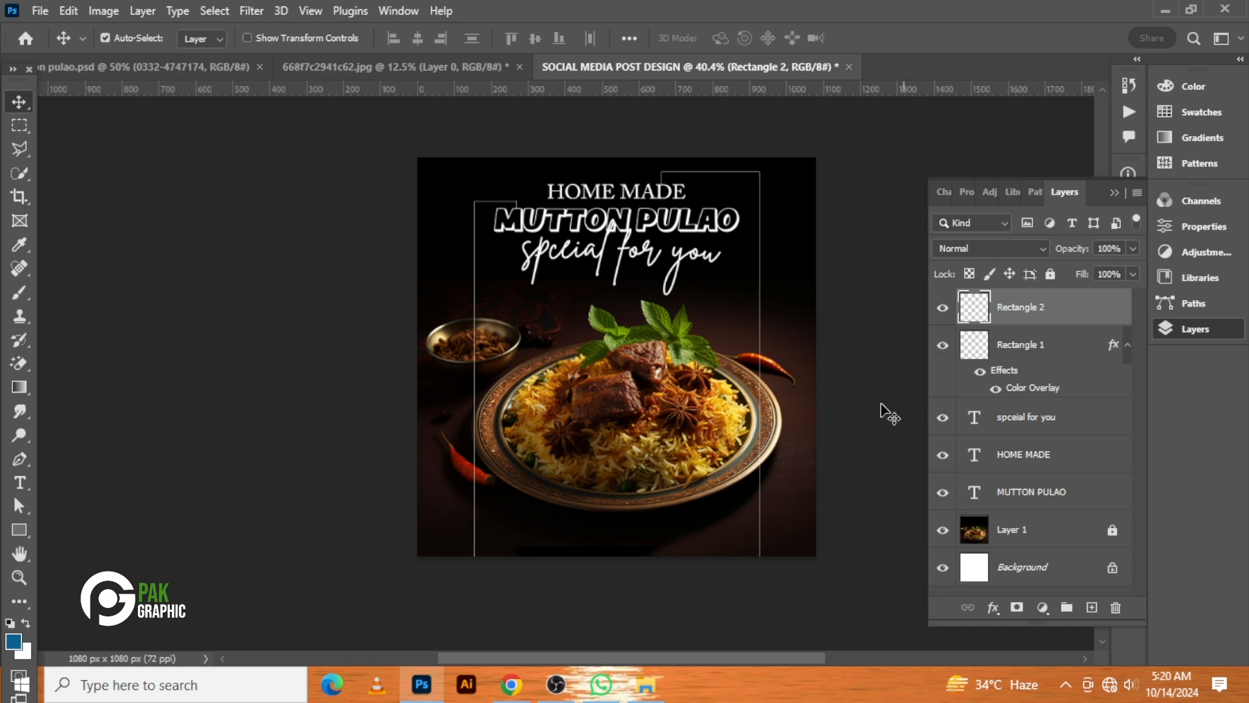
{"action": "left_click", "coordinate": [721, 437]}
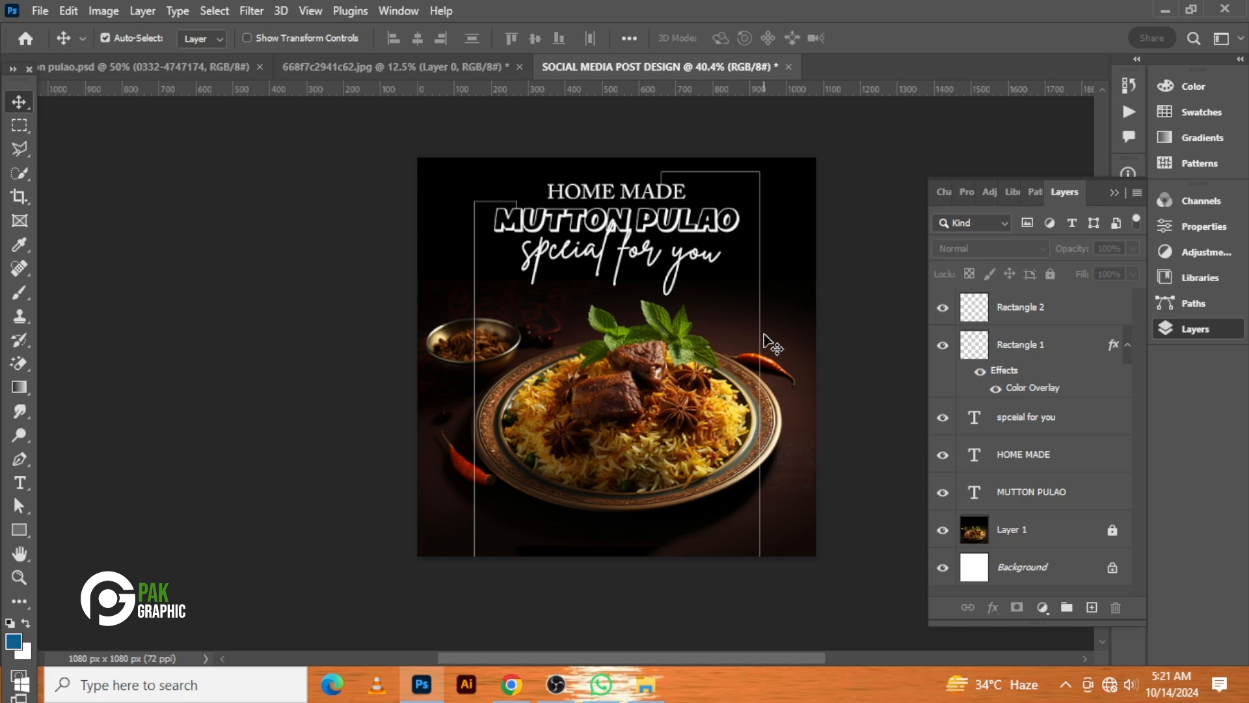
{"action": "left_click", "coordinate": [1067, 317]}
{"action": "key", "text": "Right"}
{"action": "key", "text": "Right"}
{"action": "key", "text": "Right"}
{"action": "key", "text": "Right"}
{"action": "key", "text": "Right"}
{"action": "key", "text": "Right"}
{"action": "key", "text": "Right"}
{"action": "key", "text": "Right"}
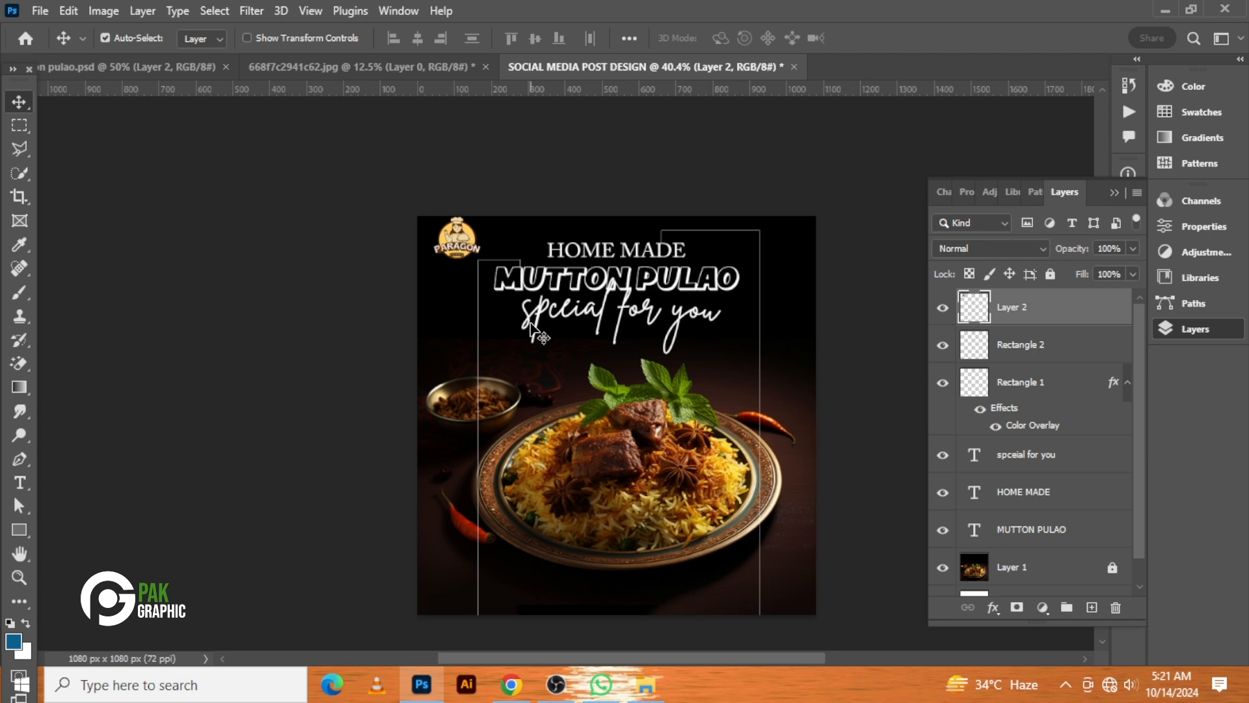
Move the Paragon logo slightly lower in the top-left corner
{"action": "scroll", "coordinate": [541, 290], "scroll_direction": "up", "scroll_amount": 3, "text": "alt"}
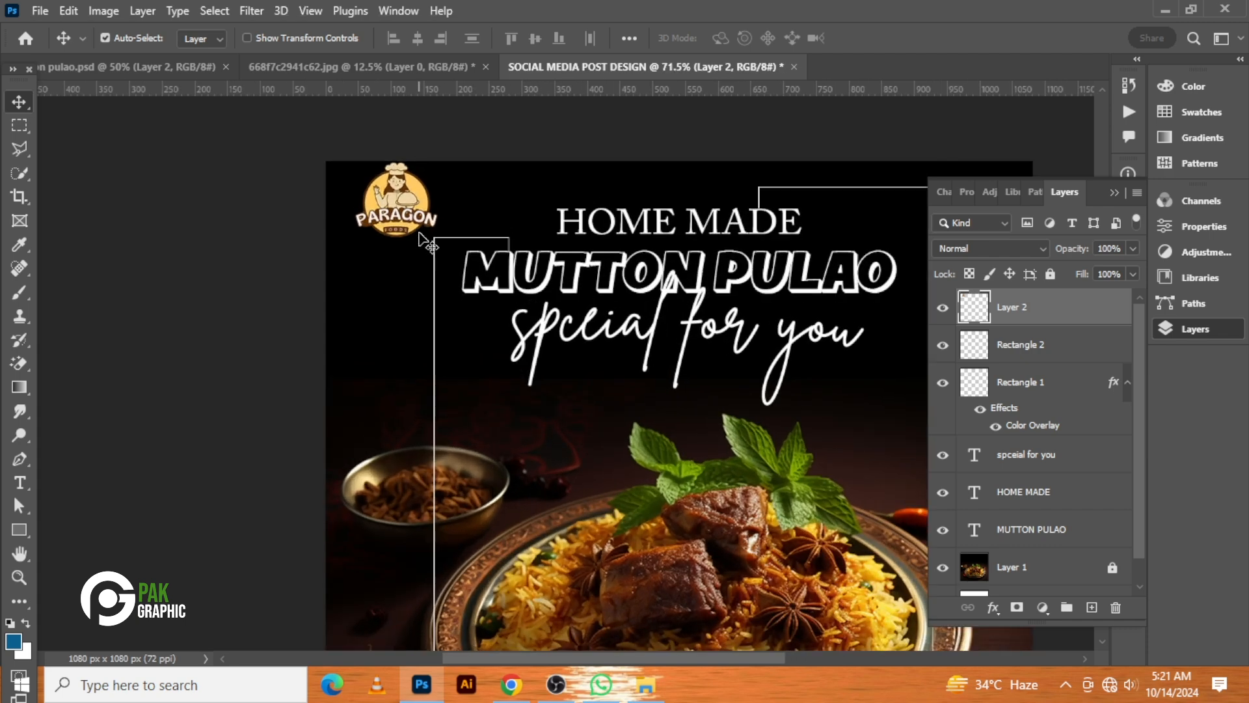
{"action": "left_click_drag", "start_coordinate": [407, 215], "coordinate": [404, 254]}
{"action": "left_click_drag", "start_coordinate": [407, 247], "coordinate": [411, 235]}
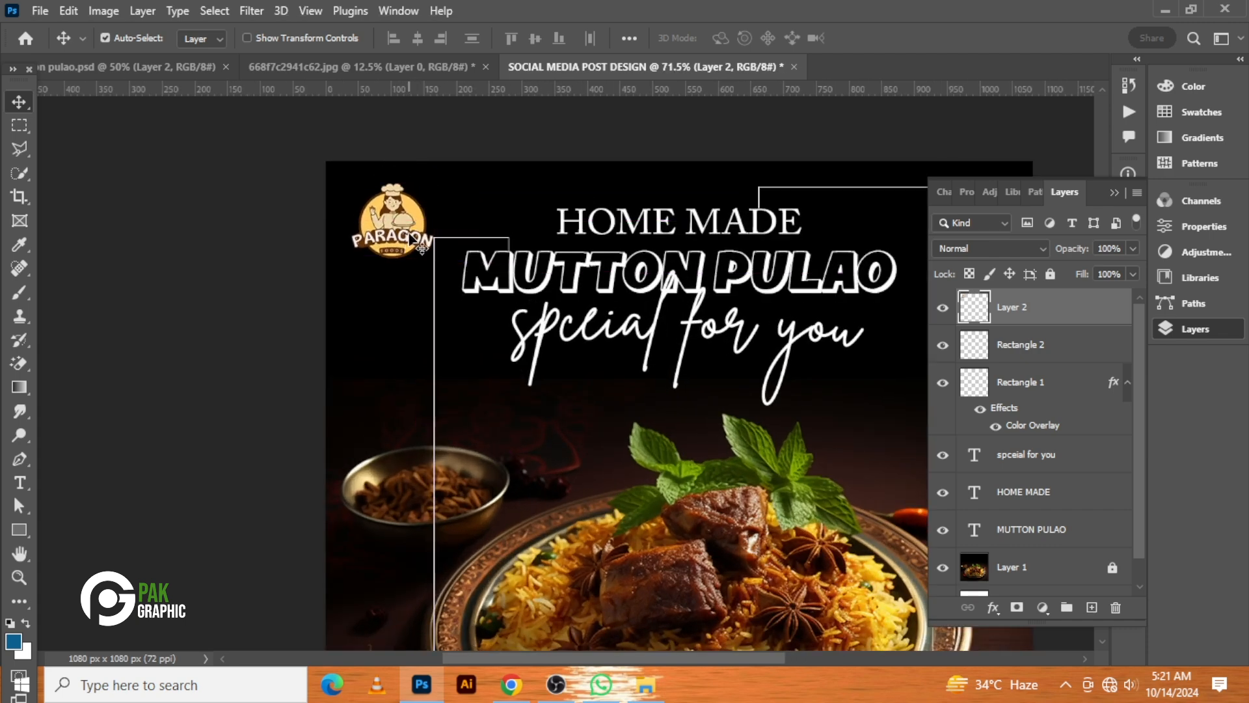
Delete the Rectangle 2 layer
{"action": "left_click", "coordinate": [1081, 357]}
{"action": "key", "text": "Delete"}
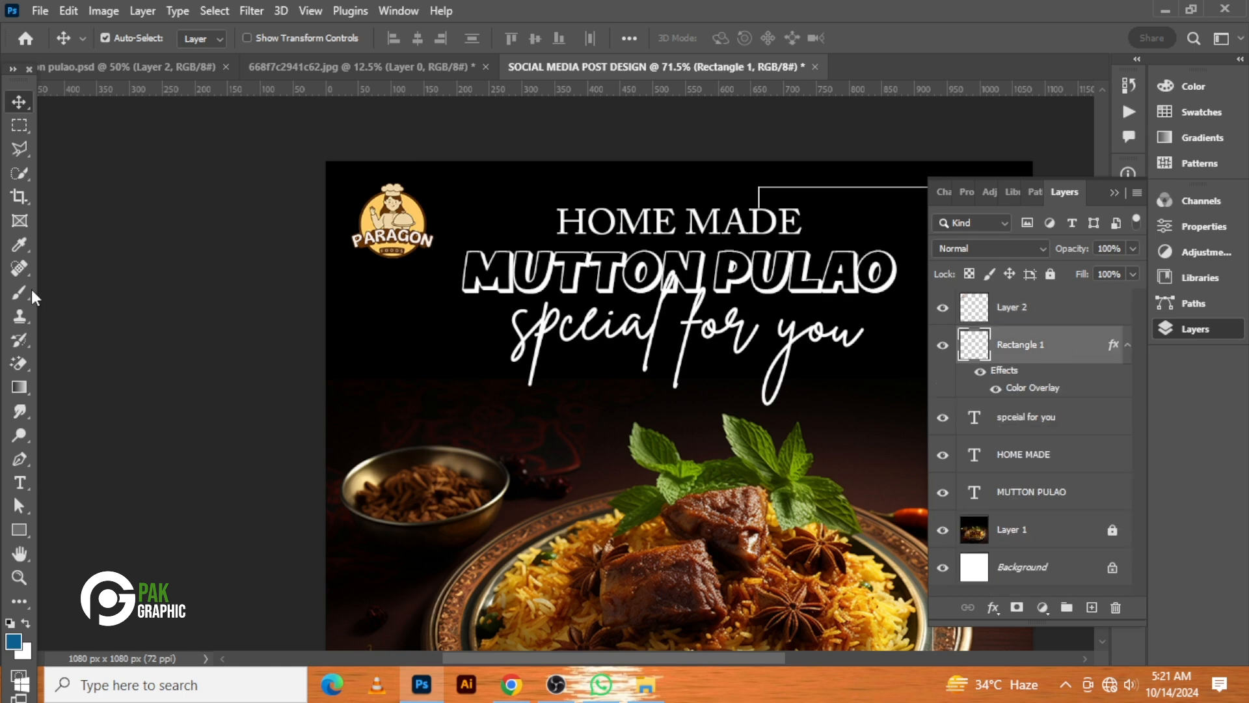
Draw a new tall outline rectangle, about 132 x 938 px, left of the plate and nudge it slightly right
{"action": "left_click", "coordinate": [19, 533]}
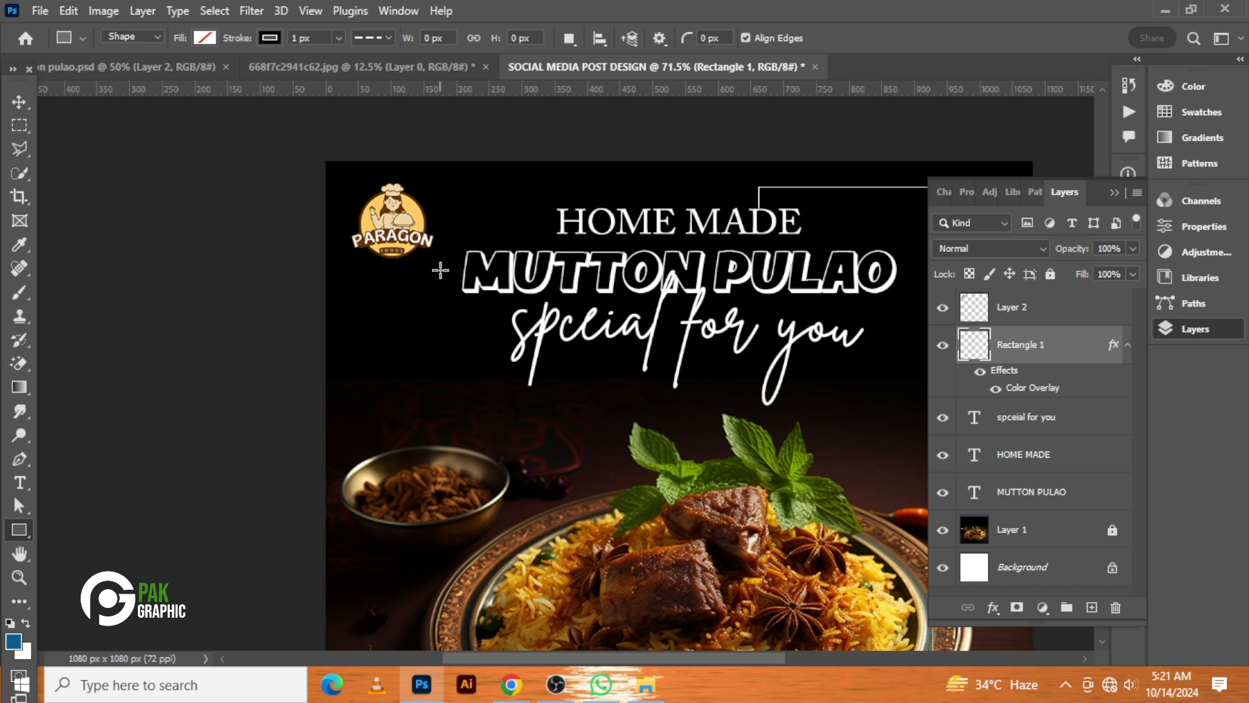
{"action": "left_click_drag", "start_coordinate": [441, 270], "coordinate": [524, 592]}
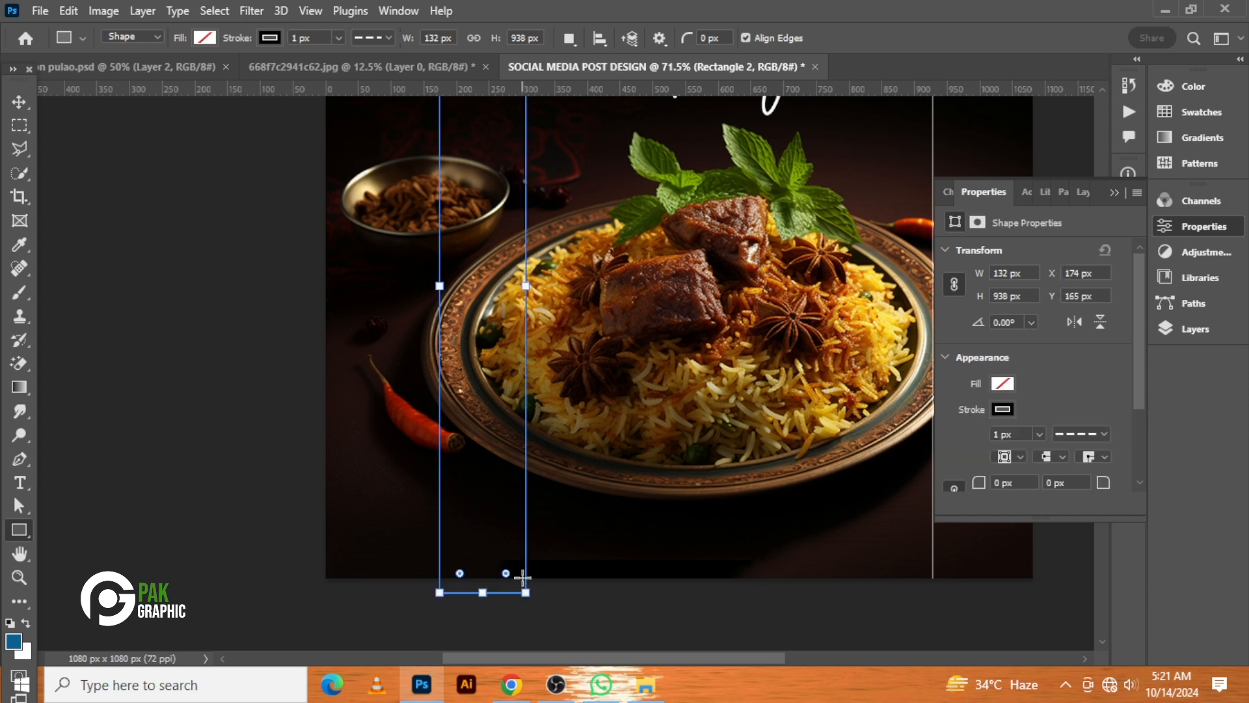
{"action": "left_click", "coordinate": [19, 102]}
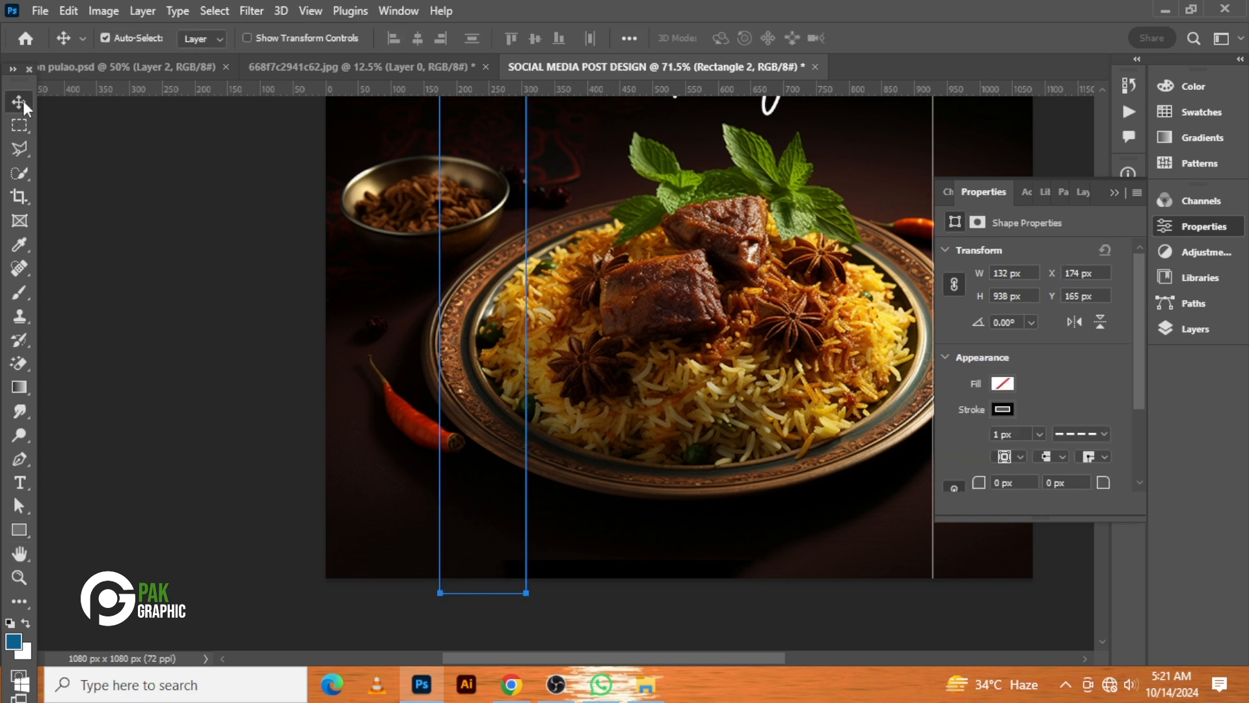
{"action": "key", "text": "Right"}
{"action": "key", "text": "Right"}
{"action": "key", "text": "Right"}
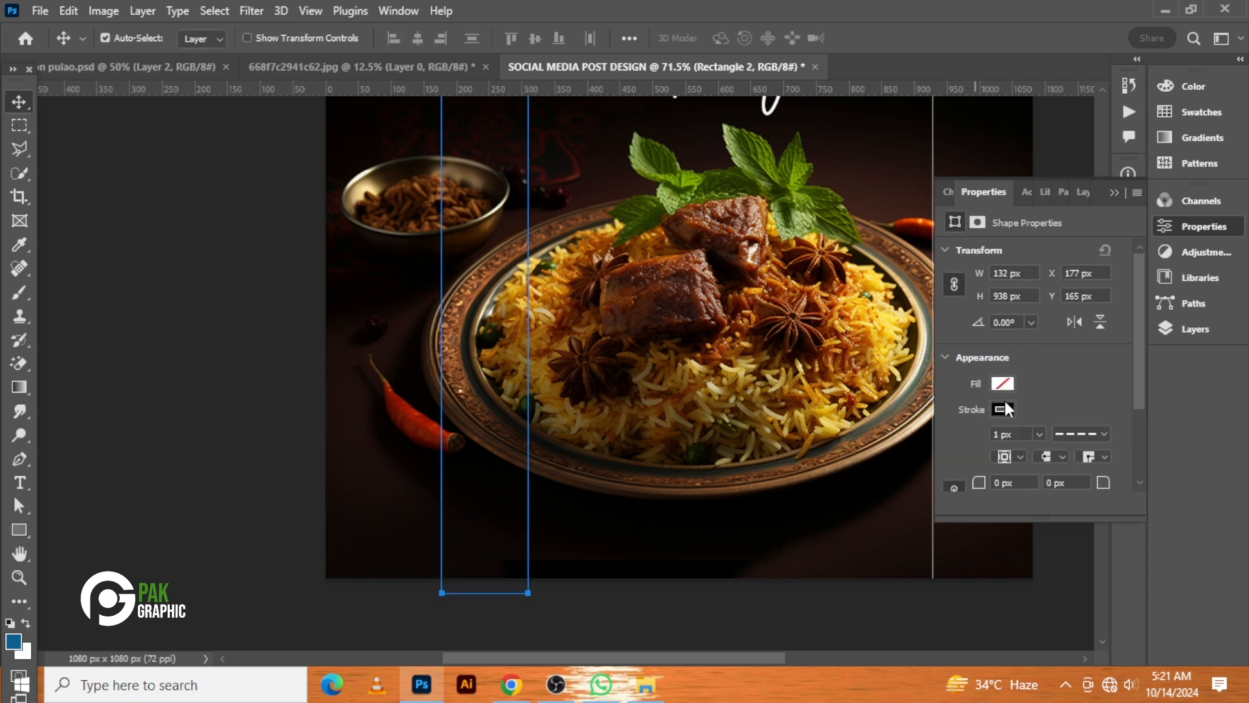
Set the new rectangle's stroke to white and a solid line
{"action": "left_click", "coordinate": [1002, 409]}
{"action": "left_click", "coordinate": [972, 414]}
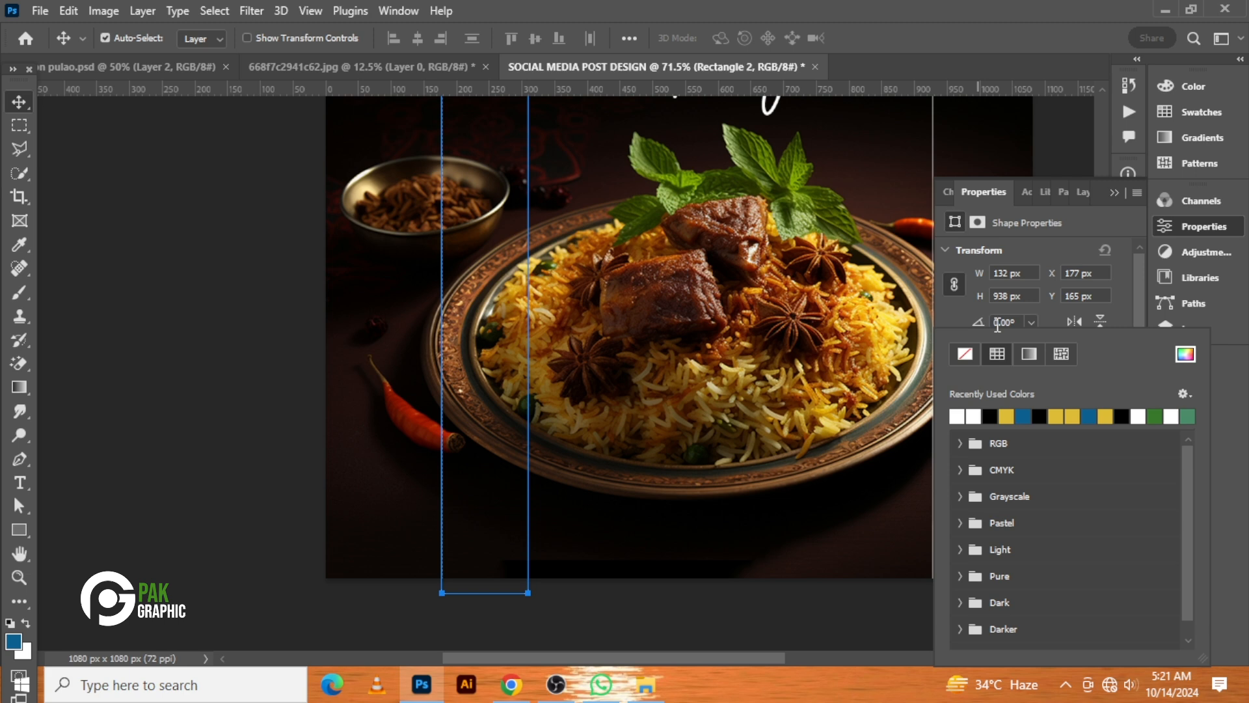
{"action": "left_click", "coordinate": [1029, 253]}
{"action": "left_click", "coordinate": [1080, 434]}
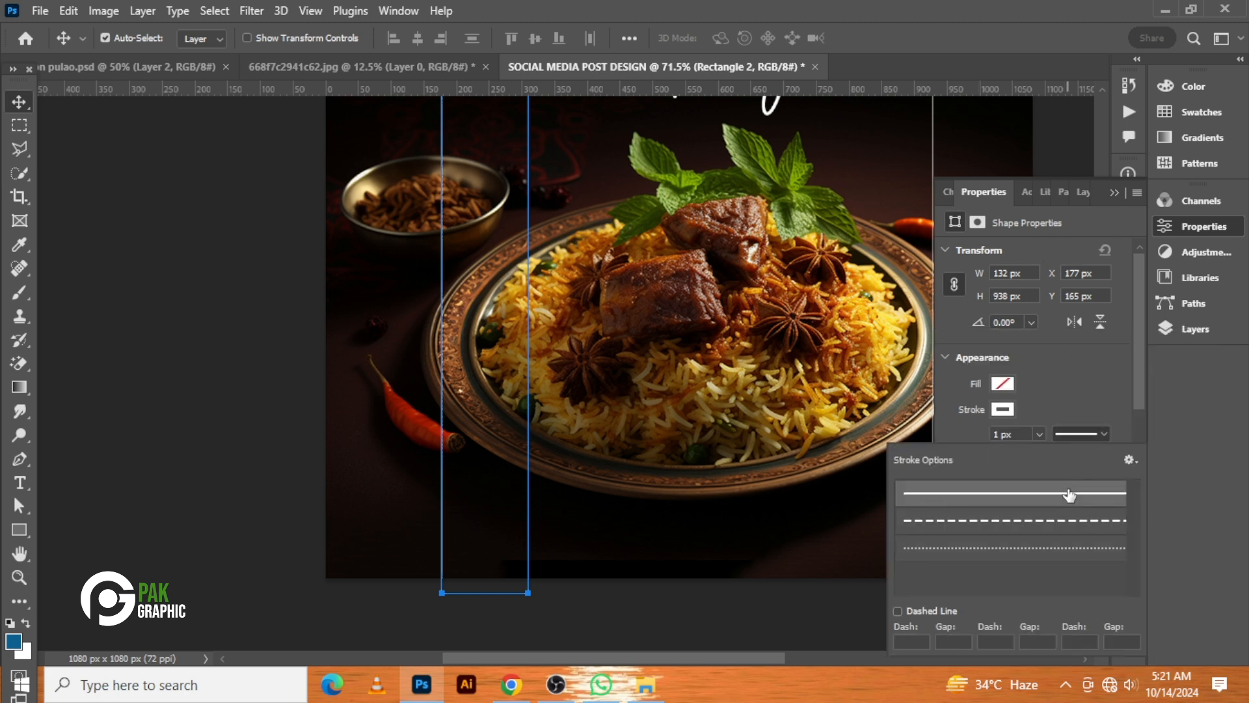
Convert the Rectangle 2 layer to a smart object
{"action": "left_click", "coordinate": [1197, 330]}
{"action": "right_click", "coordinate": [1031, 348]}
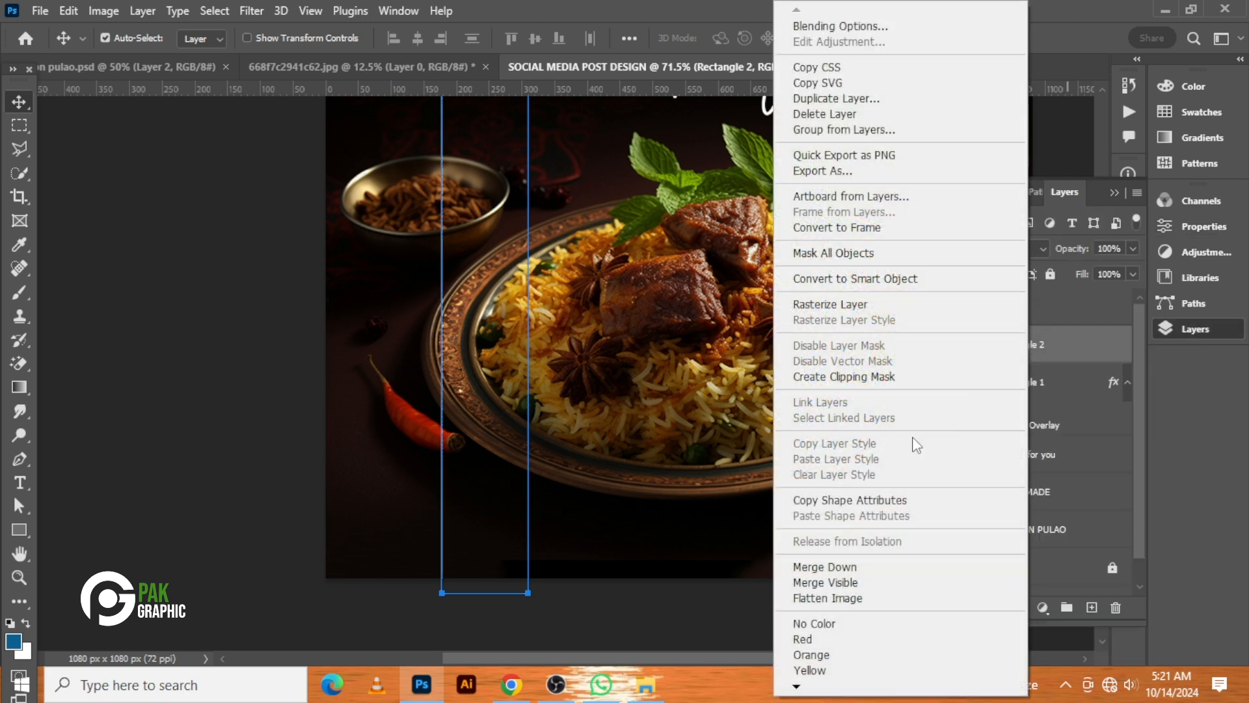
{"action": "left_click", "coordinate": [1165, 371]}
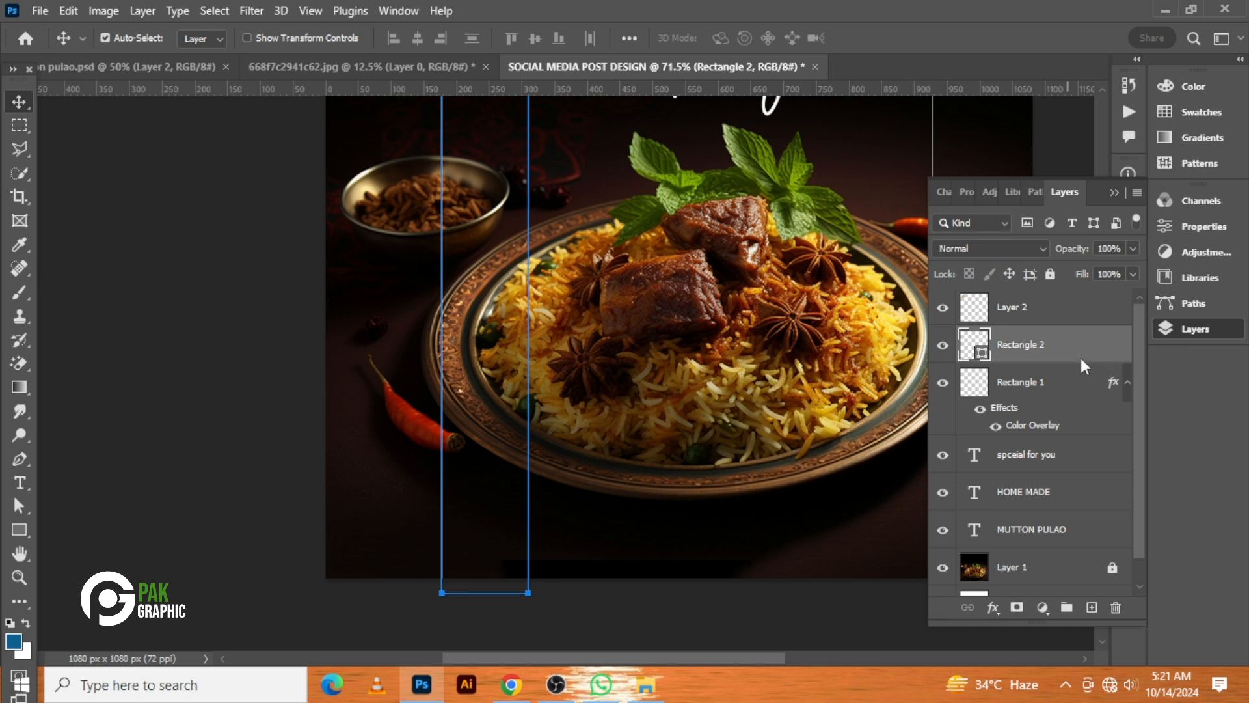
Rasterize the Rectangle 2 layer and delete its inner vertical edge inside a rectangular selection, then deselect
{"action": "right_click", "coordinate": [978, 478]}
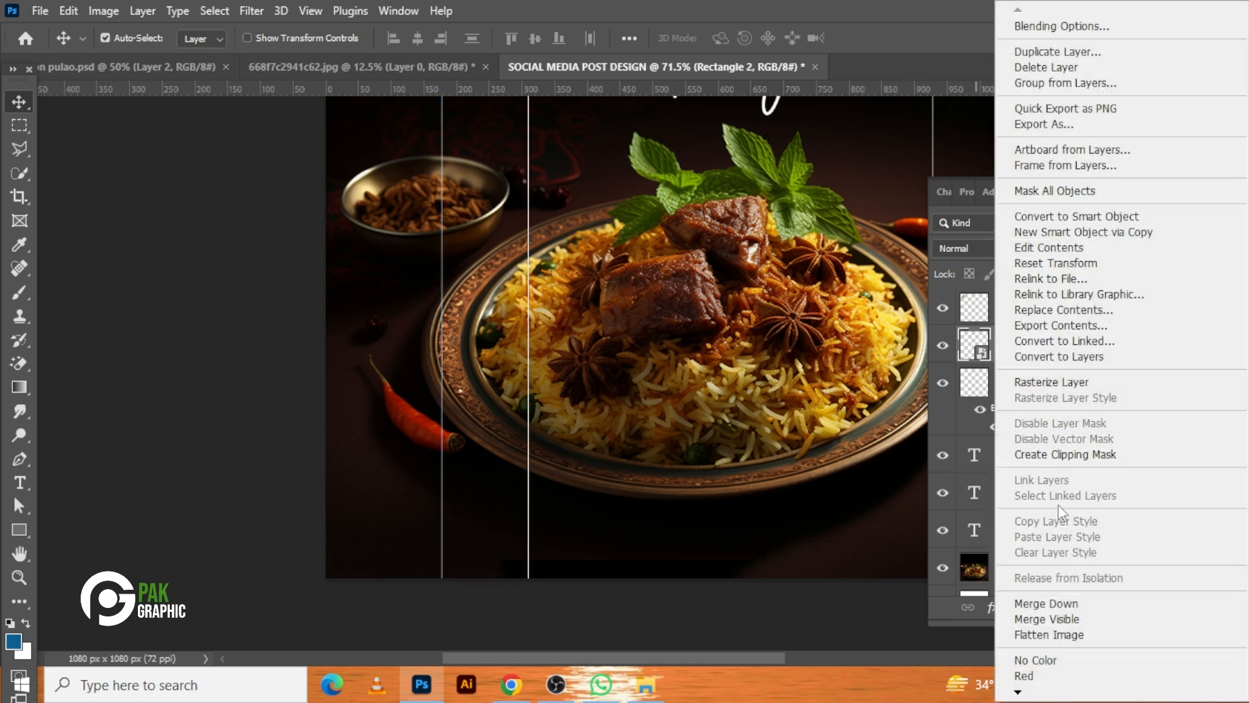
{"action": "left_click", "coordinate": [1052, 382]}
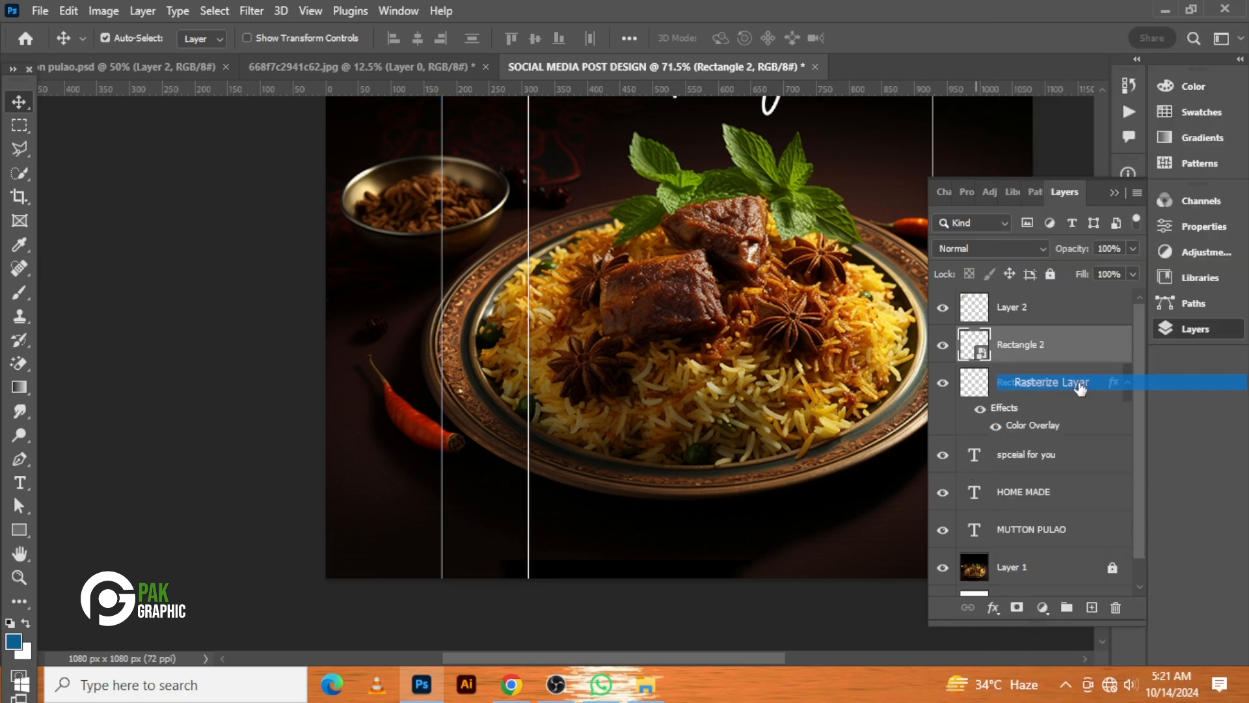
{"action": "left_click", "coordinate": [20, 125]}
{"action": "scroll", "coordinate": [427, 290], "scroll_direction": "down", "scroll_amount": 2}
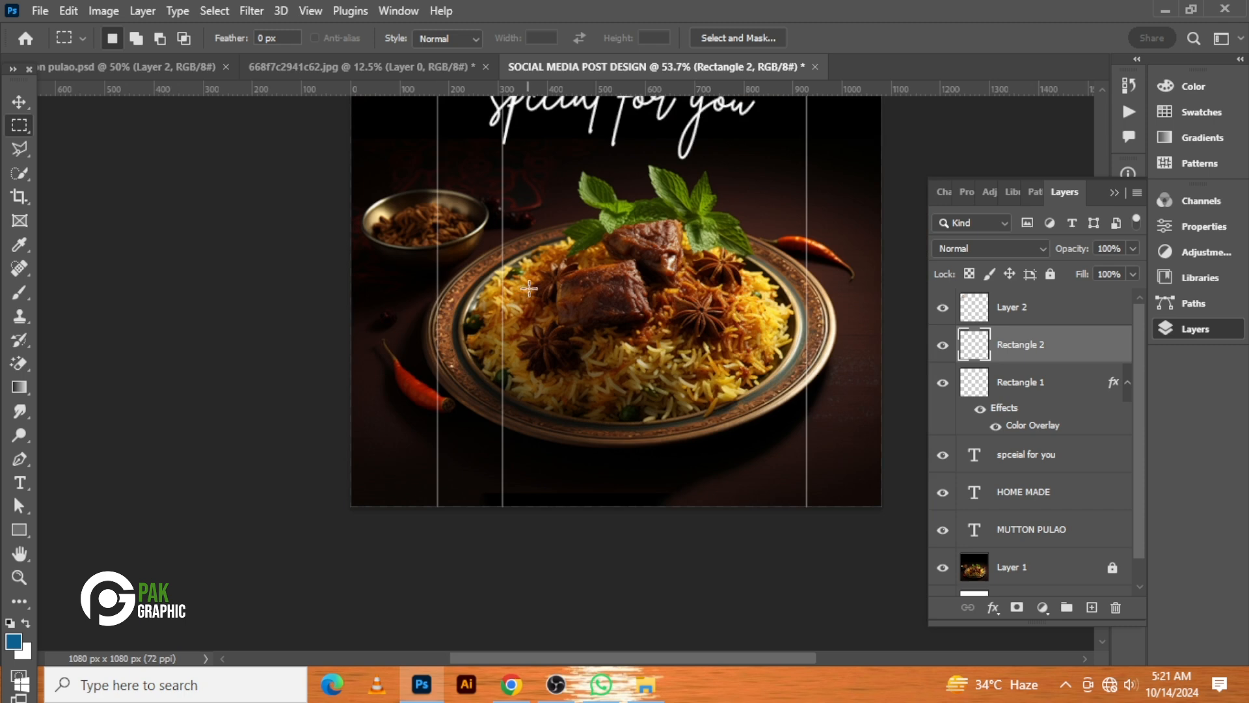
{"action": "scroll", "coordinate": [529, 288], "scroll_direction": "up", "scroll_amount": 3}
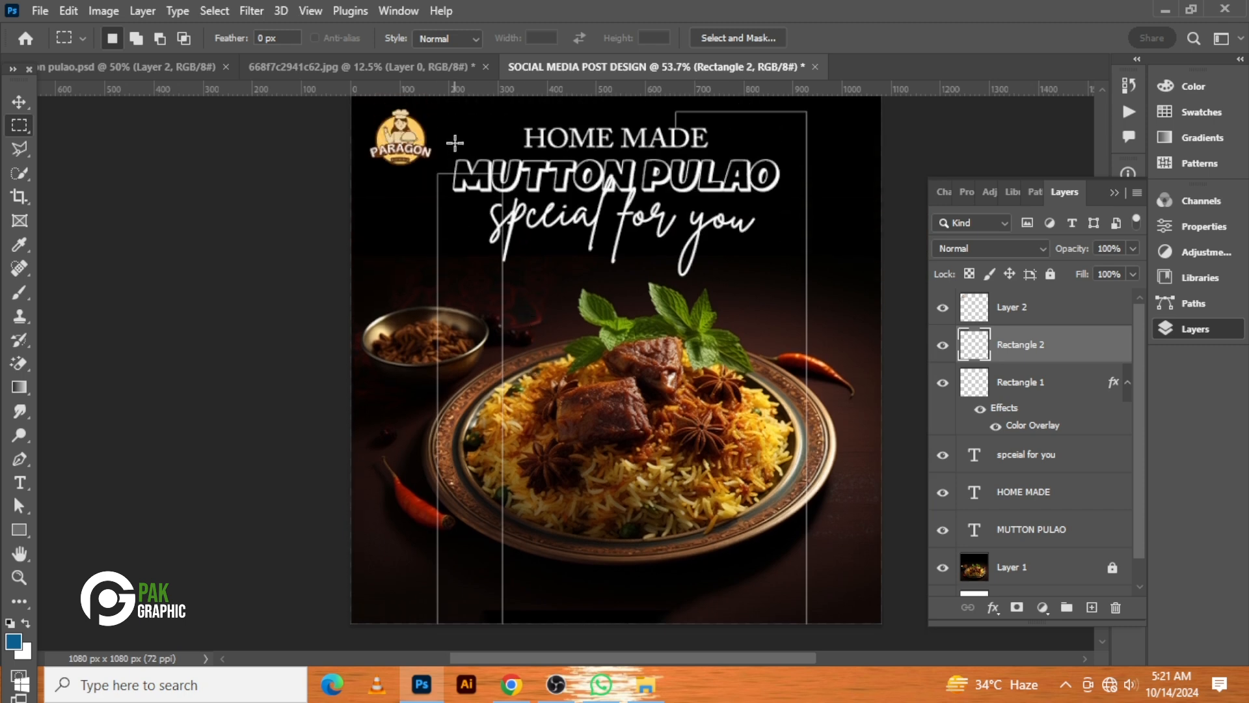
{"action": "left_click_drag", "start_coordinate": [455, 142], "coordinate": [589, 661]}
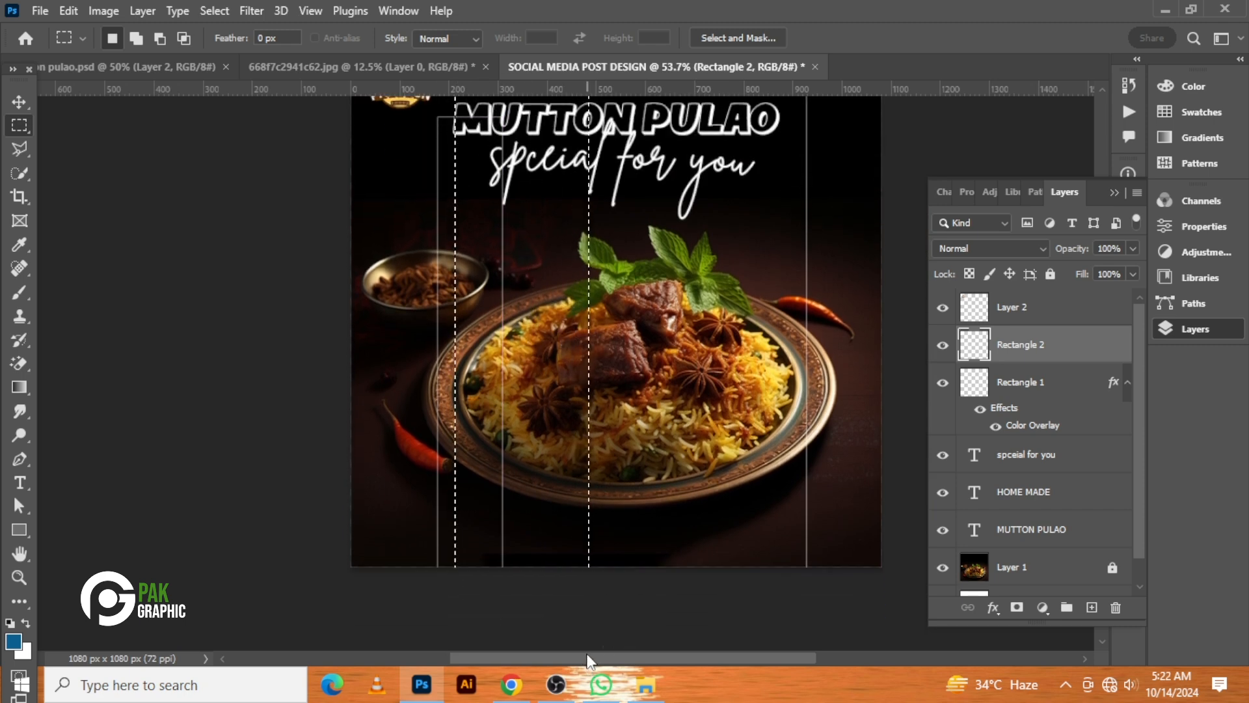
{"action": "key", "text": "ctrl+d"}
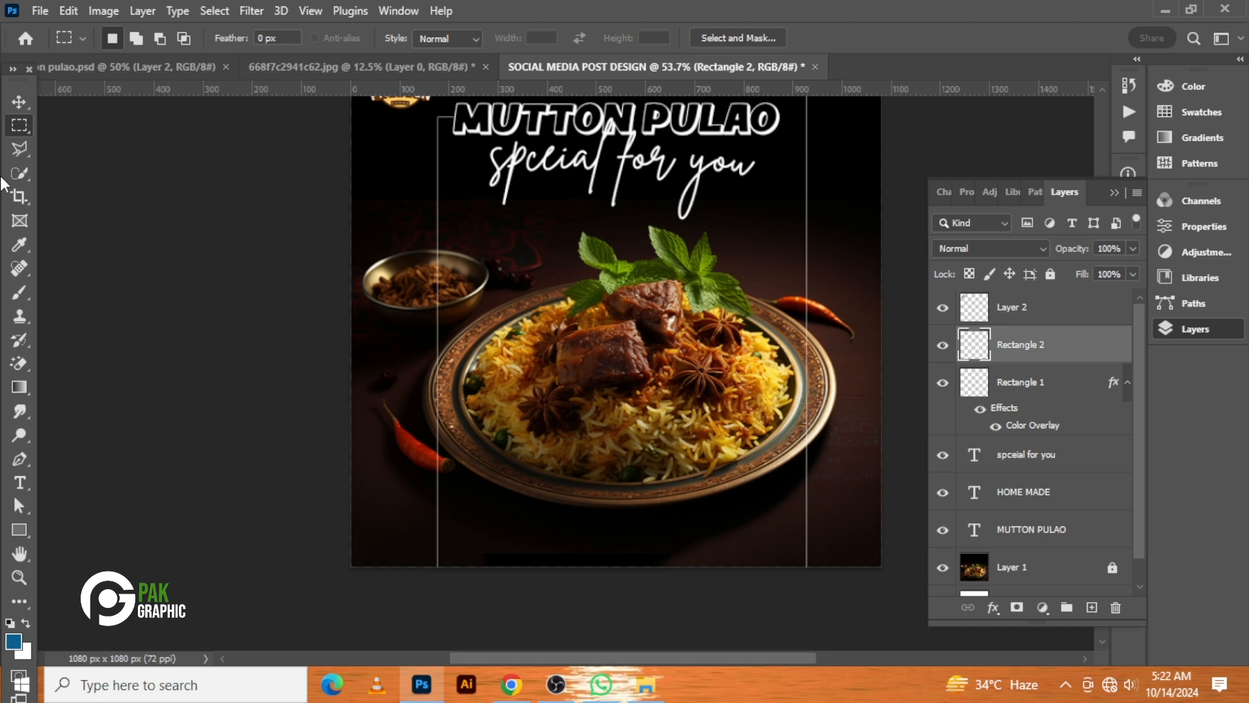
Scale the Paragon logo slightly larger and nudge it a few pixels right
{"action": "left_click", "coordinate": [18, 101]}
{"action": "key", "text": "ctrl+0"}
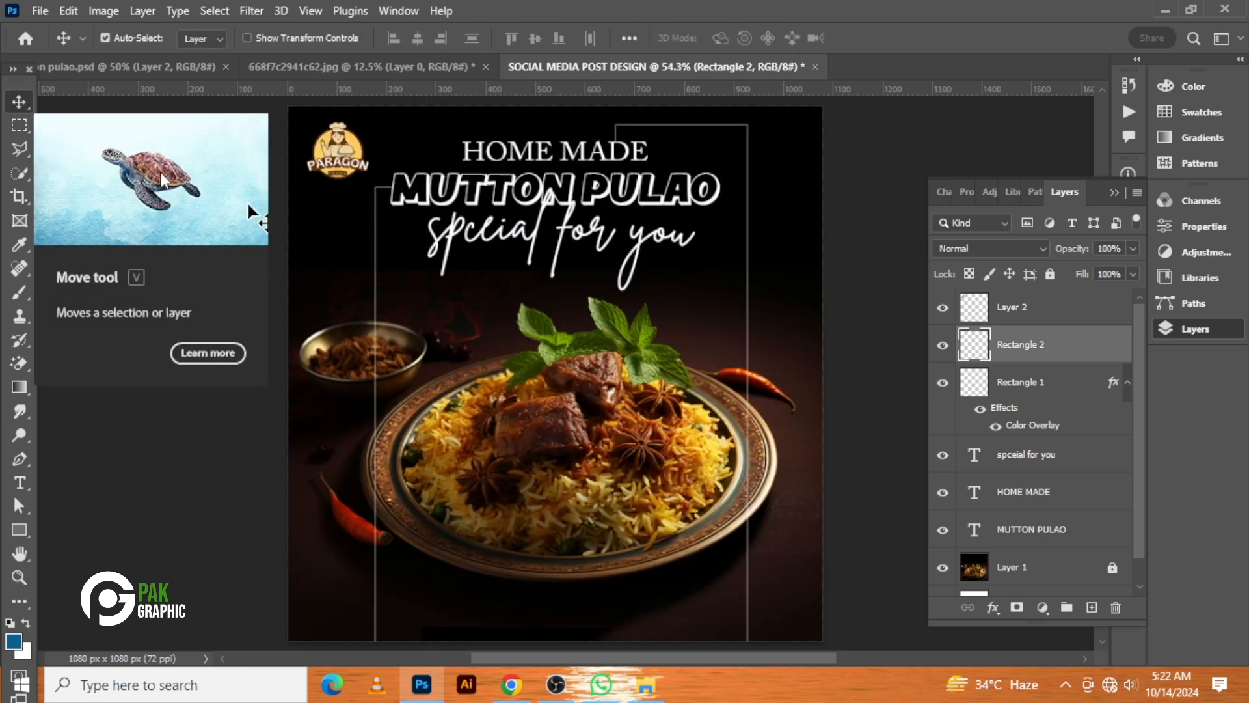
{"action": "left_click", "coordinate": [338, 171]}
{"action": "key", "text": "ctrl+t"}
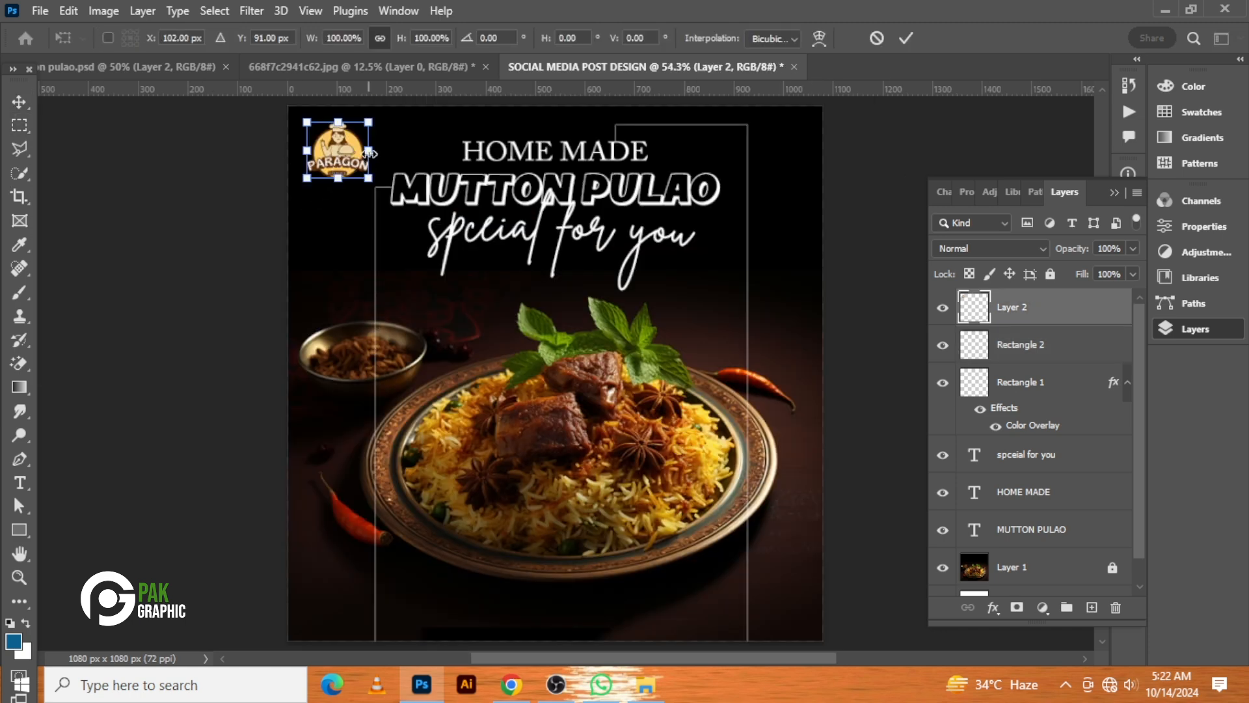
{"action": "left_click_drag", "start_coordinate": [372, 154], "coordinate": [379, 156]}
{"action": "key", "text": "Return"}
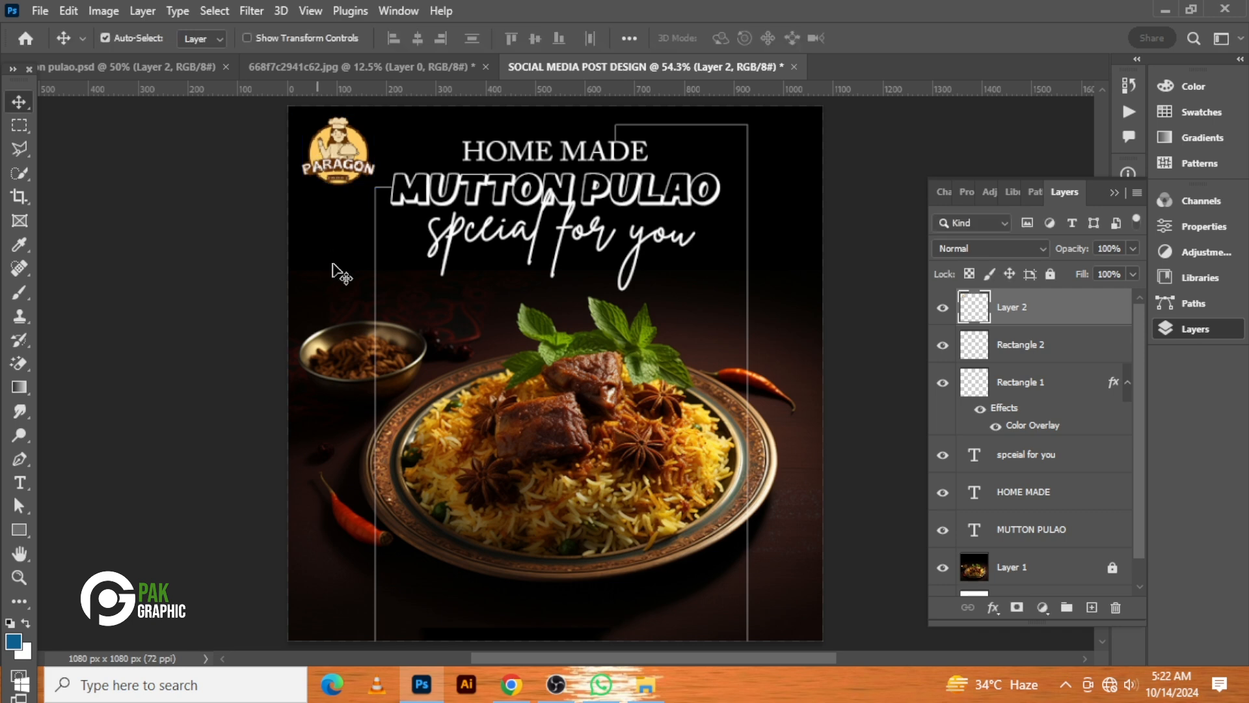
{"action": "key", "text": "Right"}
{"action": "key", "text": "Right"}
{"action": "key", "text": "Right"}
{"action": "key", "text": "Right"}
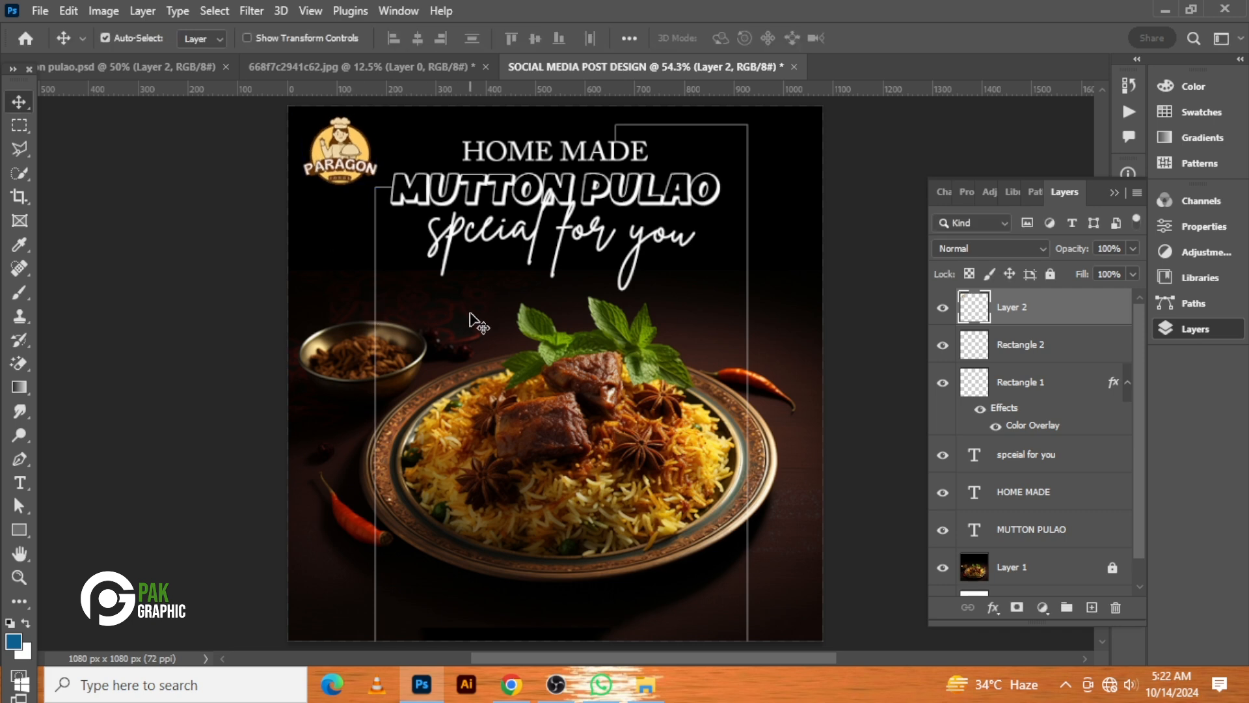
Paste the contact phone number and address text at the bottom, enlarge them slightly and nudge them up
{"action": "key", "text": "ctrl+v"}
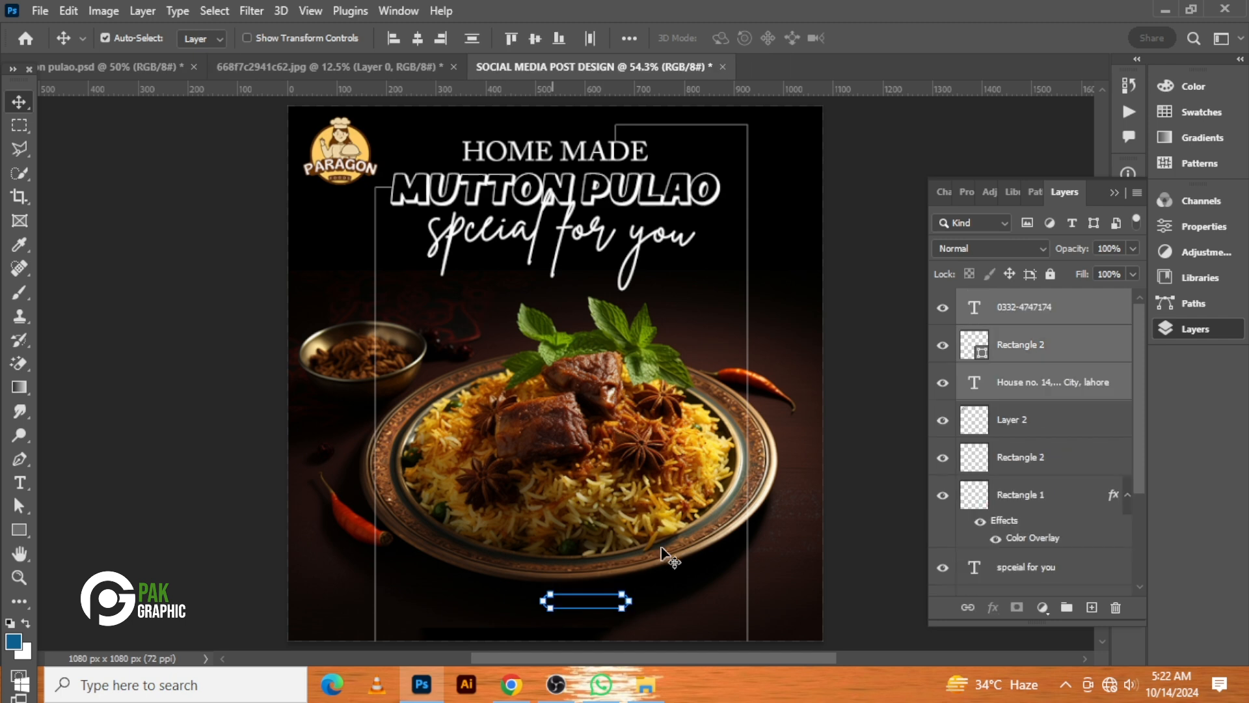
{"action": "scroll", "coordinate": [670, 556], "scroll_direction": "down", "scroll_amount": 5}
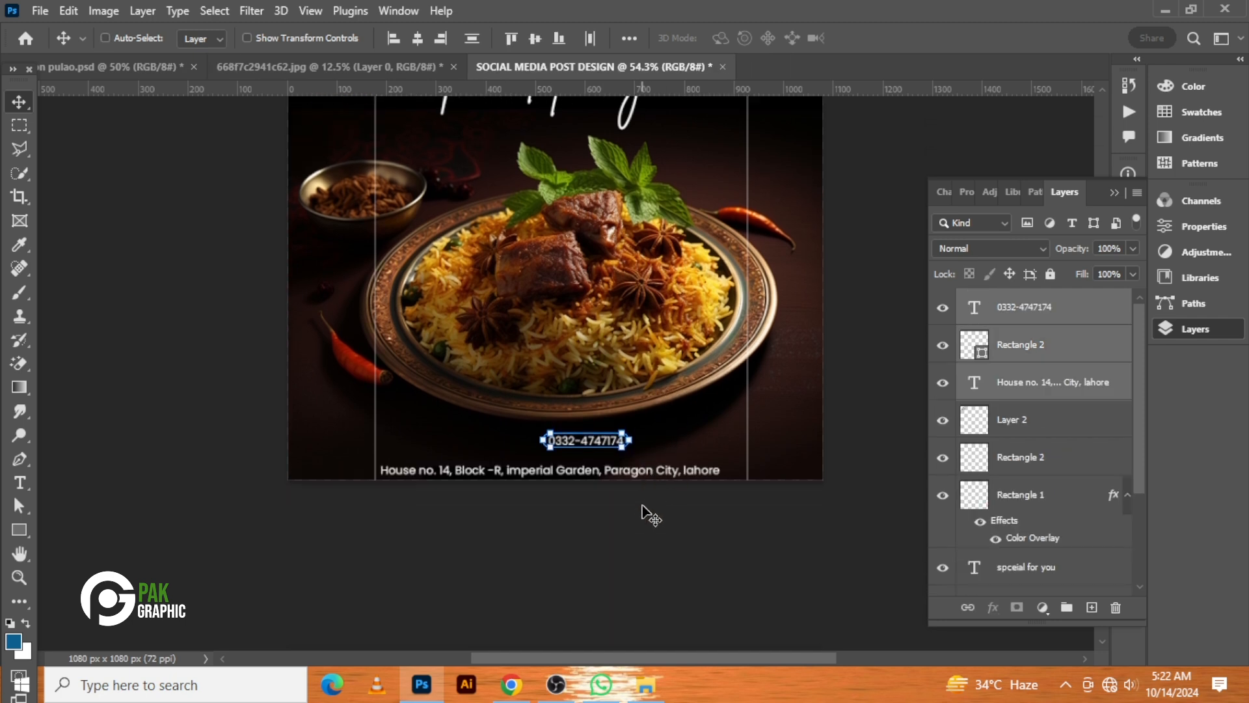
{"action": "key", "text": "ctrl+t"}
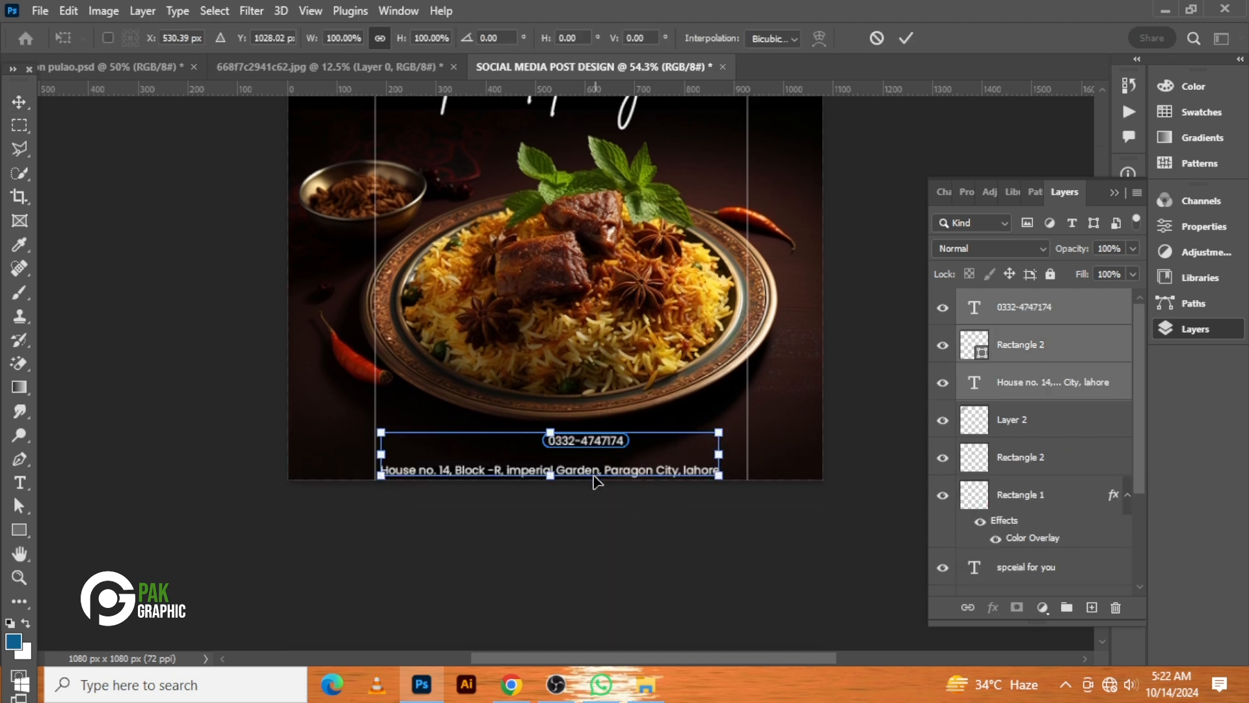
{"action": "left_click_drag", "start_coordinate": [594, 476], "coordinate": [605, 473]}
{"action": "key", "text": "Return"}
{"action": "key", "text": "Up"}
{"action": "key", "text": "Up"}
{"action": "key", "text": "Up"}
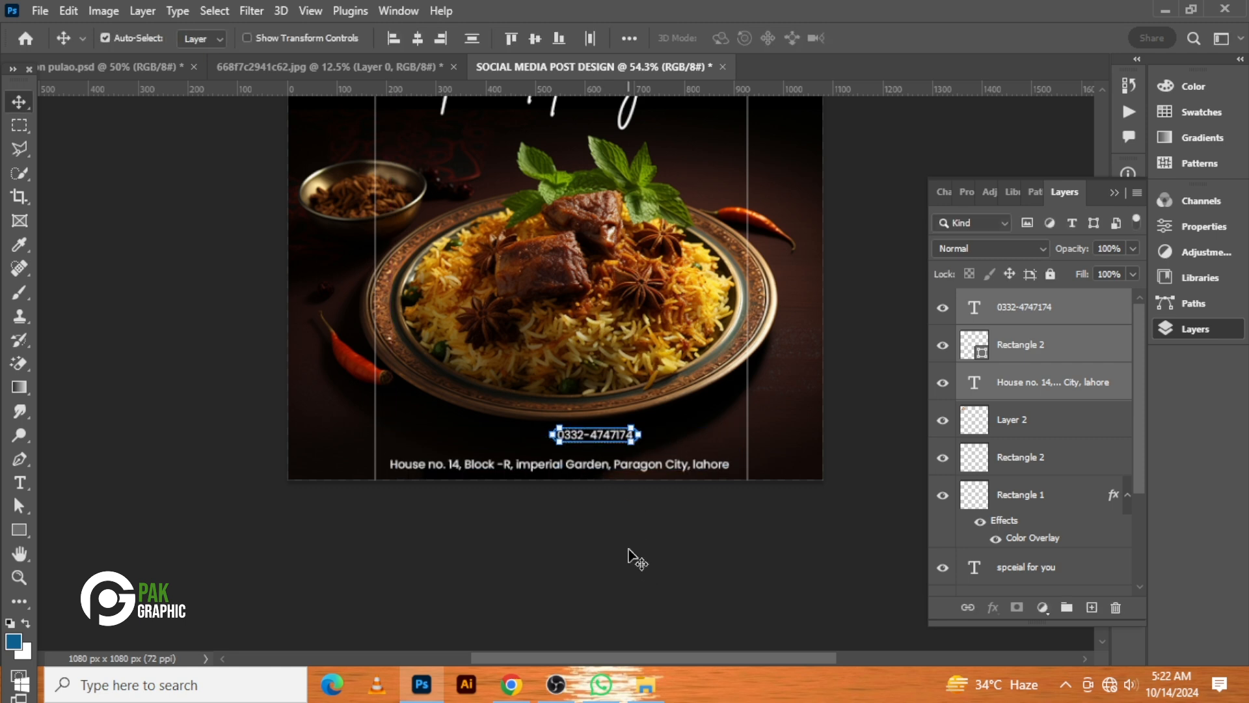
Reposition the phone number badge centred just above the address line
{"action": "left_click", "coordinate": [637, 559]}
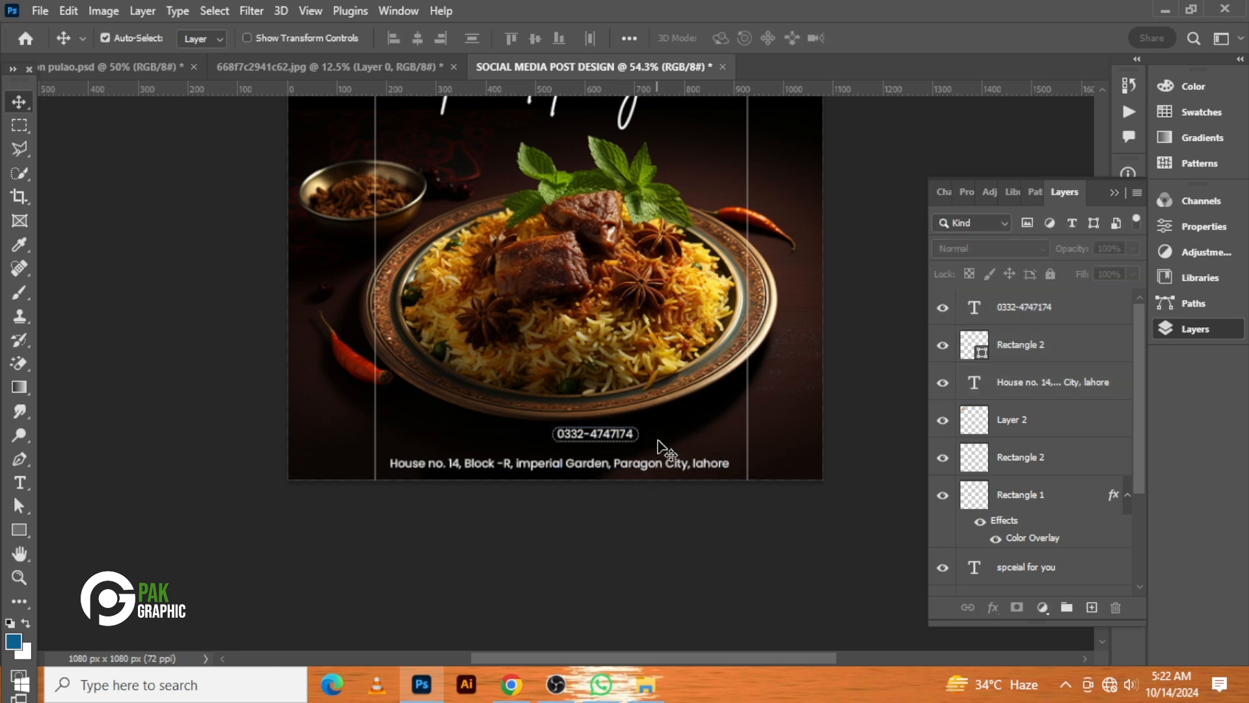
{"action": "scroll", "coordinate": [917, 462], "scroll_direction": "down", "scroll_amount": 1}
{"action": "scroll", "coordinate": [1019, 472], "scroll_direction": "down", "scroll_amount": 3}
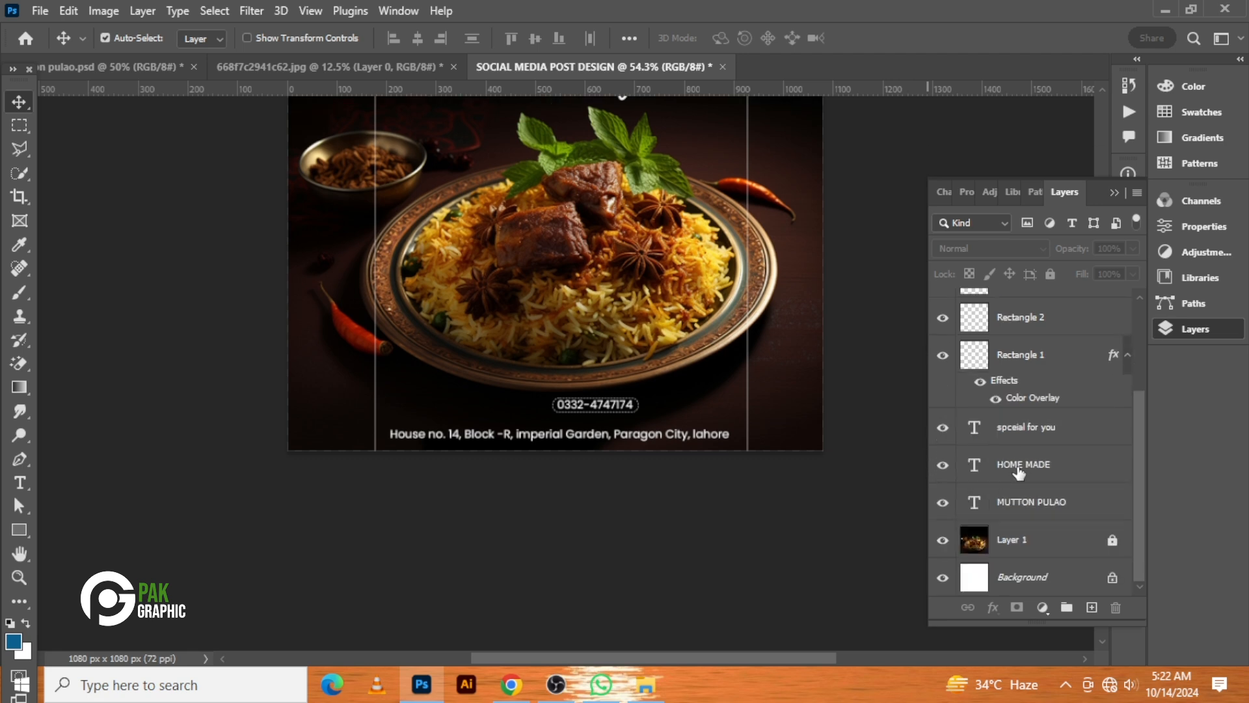
{"action": "left_click", "coordinate": [596, 407]}
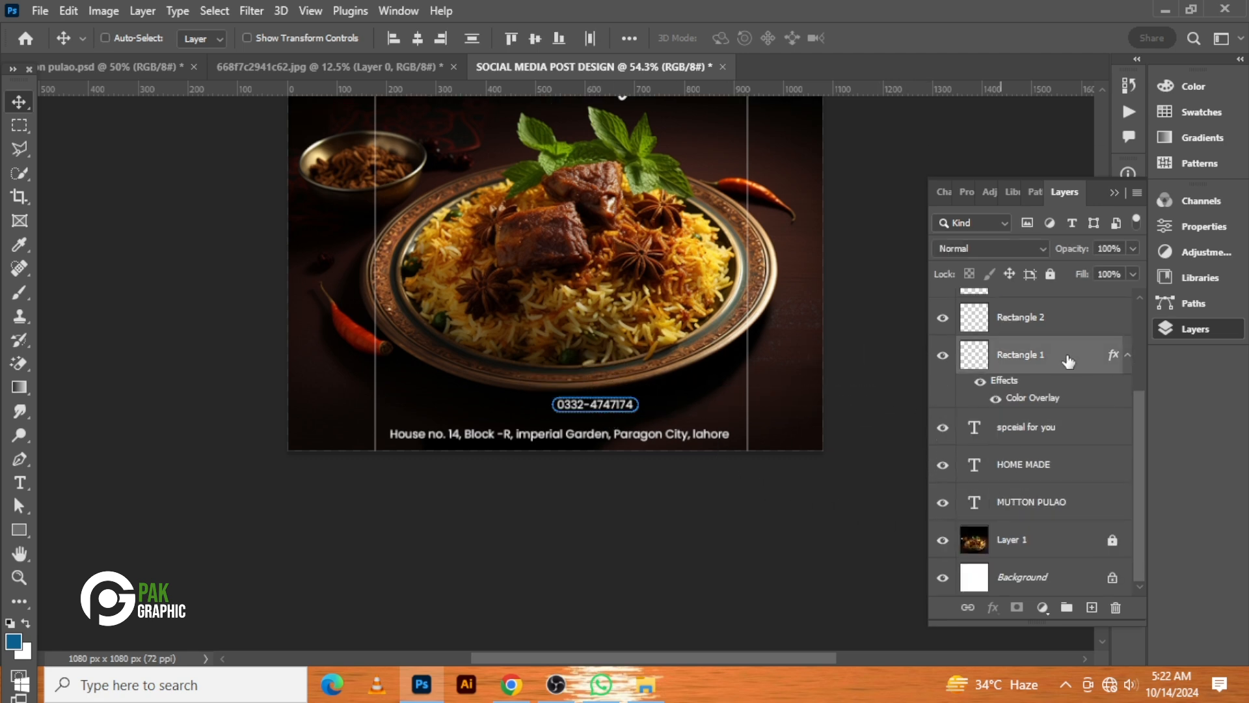
{"action": "key", "text": "ctrl+t"}
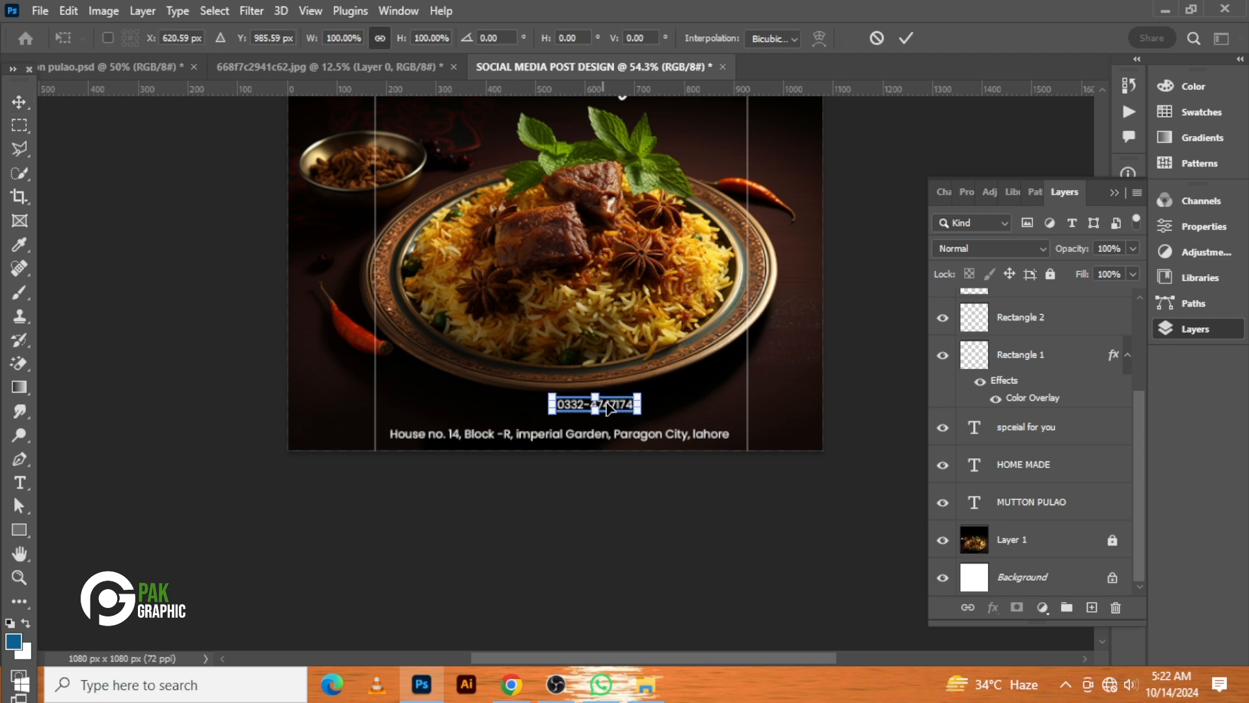
{"action": "mouse_move", "coordinate": [609, 409]}
{"action": "left_mouse_down"}
{"action": "mouse_move", "coordinate": [573, 411]}
{"action": "mouse_move", "coordinate": [619, 392]}
{"action": "mouse_move", "coordinate": [608, 398]}
{"action": "left_mouse_up"}
{"action": "key", "text": "Return"}
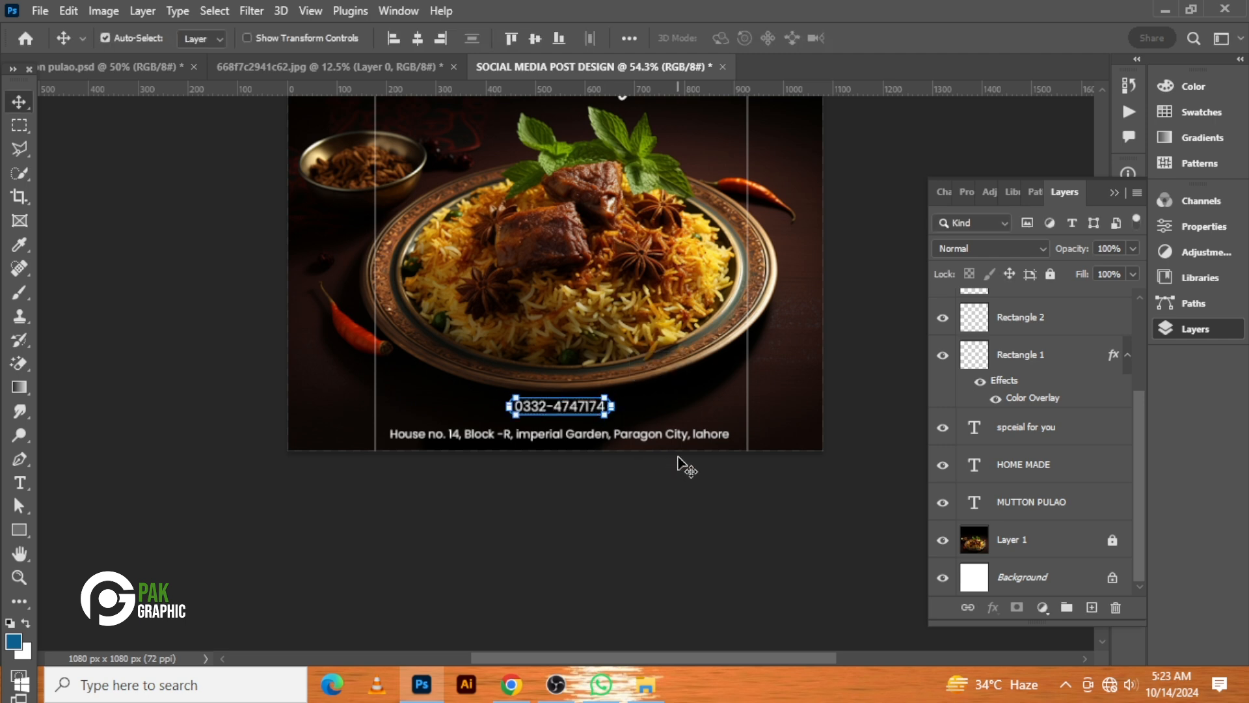
{"action": "left_click", "coordinate": [720, 413]}
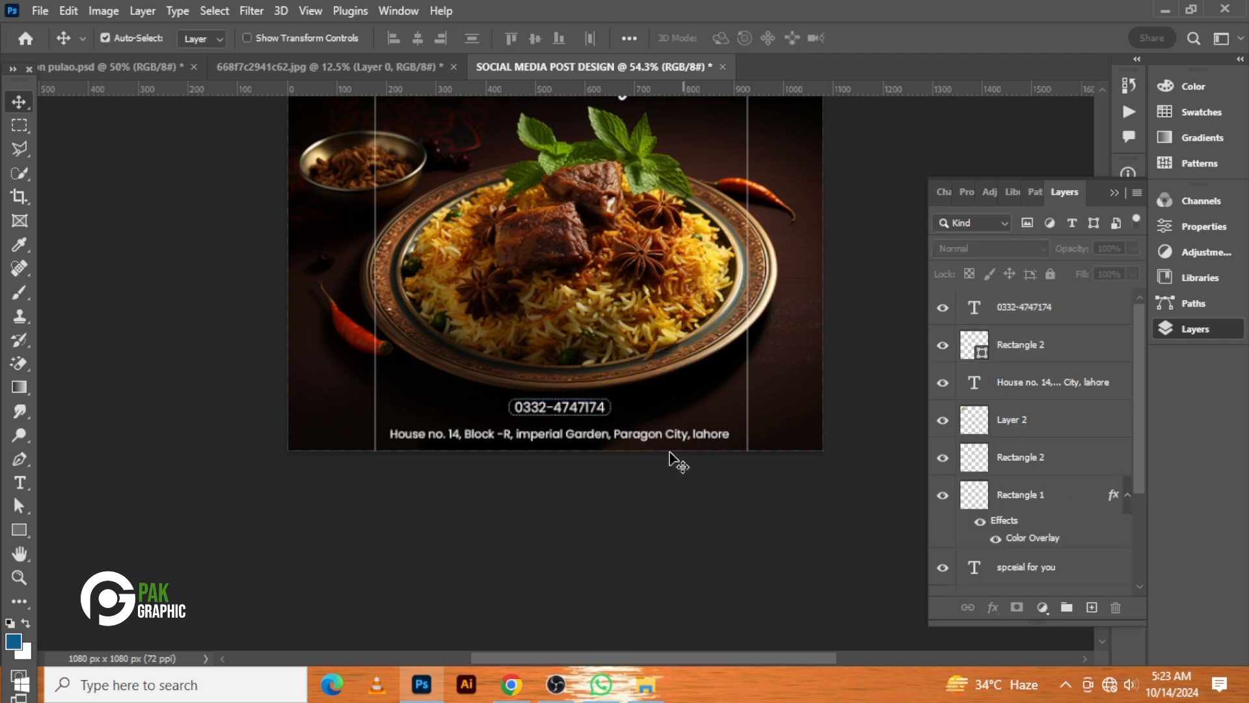
{"action": "left_click_drag", "start_coordinate": [723, 398], "coordinate": [579, 409]}
{"action": "left_click", "coordinate": [620, 504]}
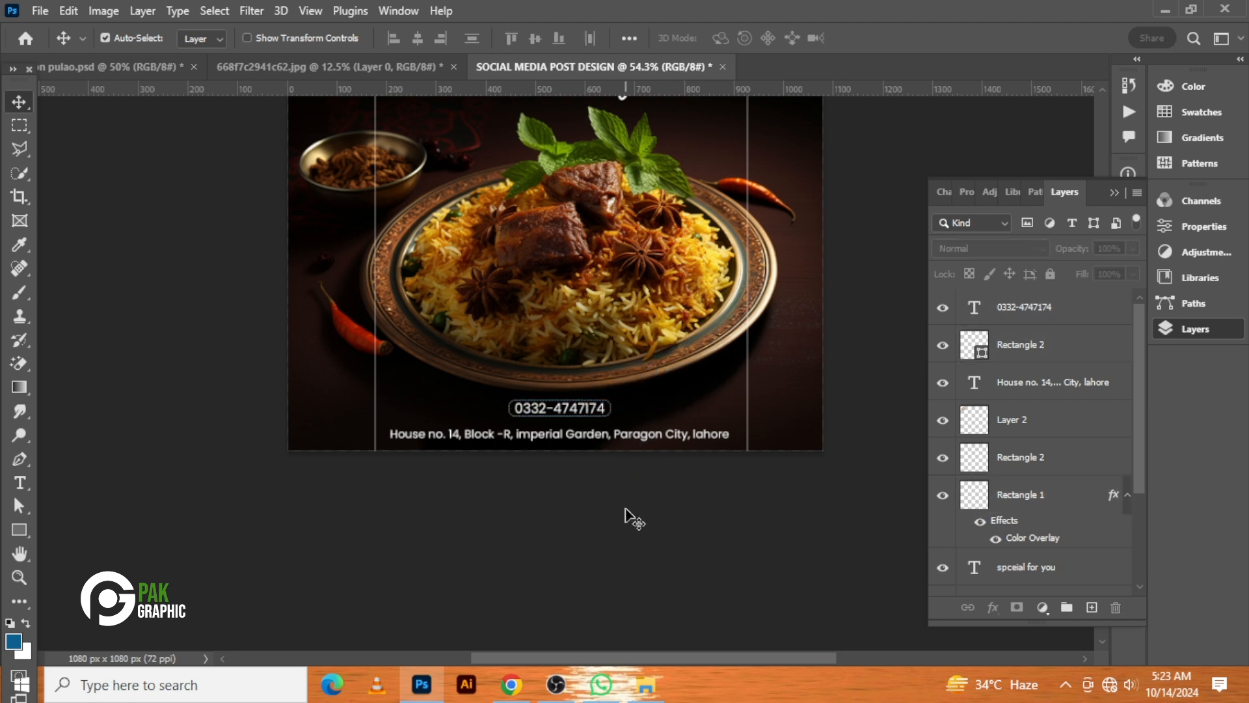
{"action": "left_click_drag", "start_coordinate": [657, 410], "coordinate": [596, 412]}
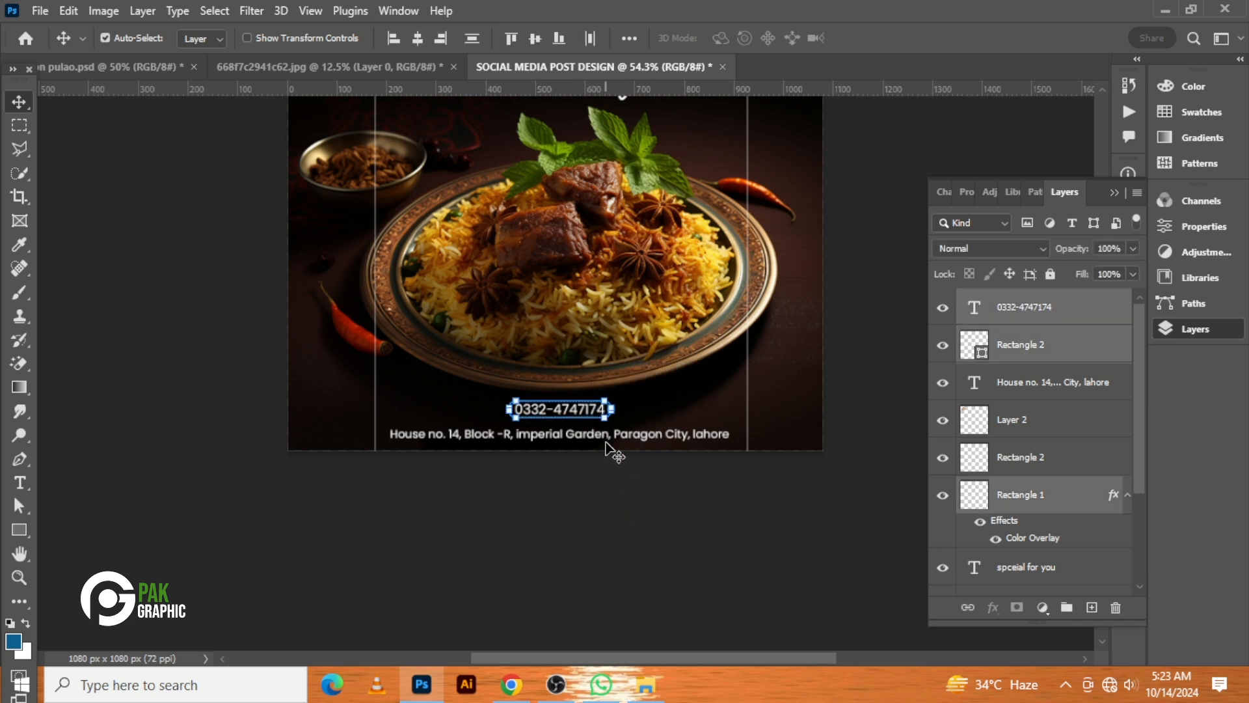
{"action": "left_click", "coordinate": [600, 483]}
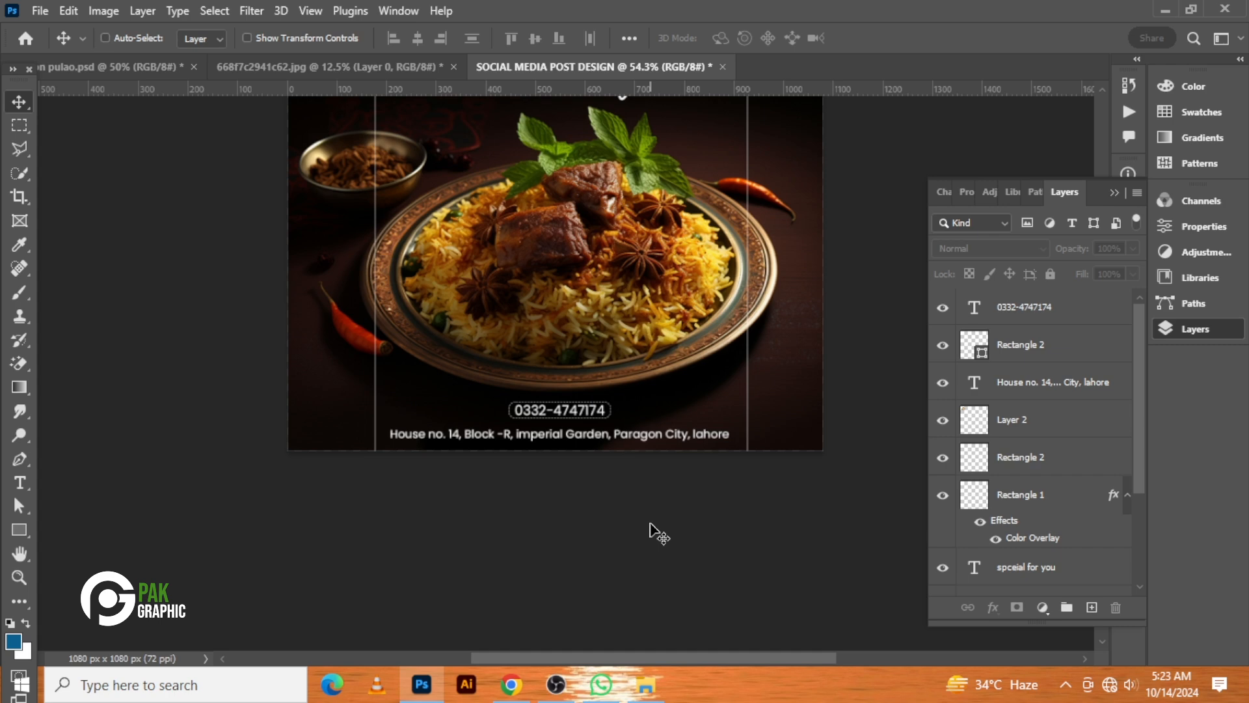
{"action": "scroll", "coordinate": [651, 530], "scroll_direction": "up", "scroll_amount": 3}
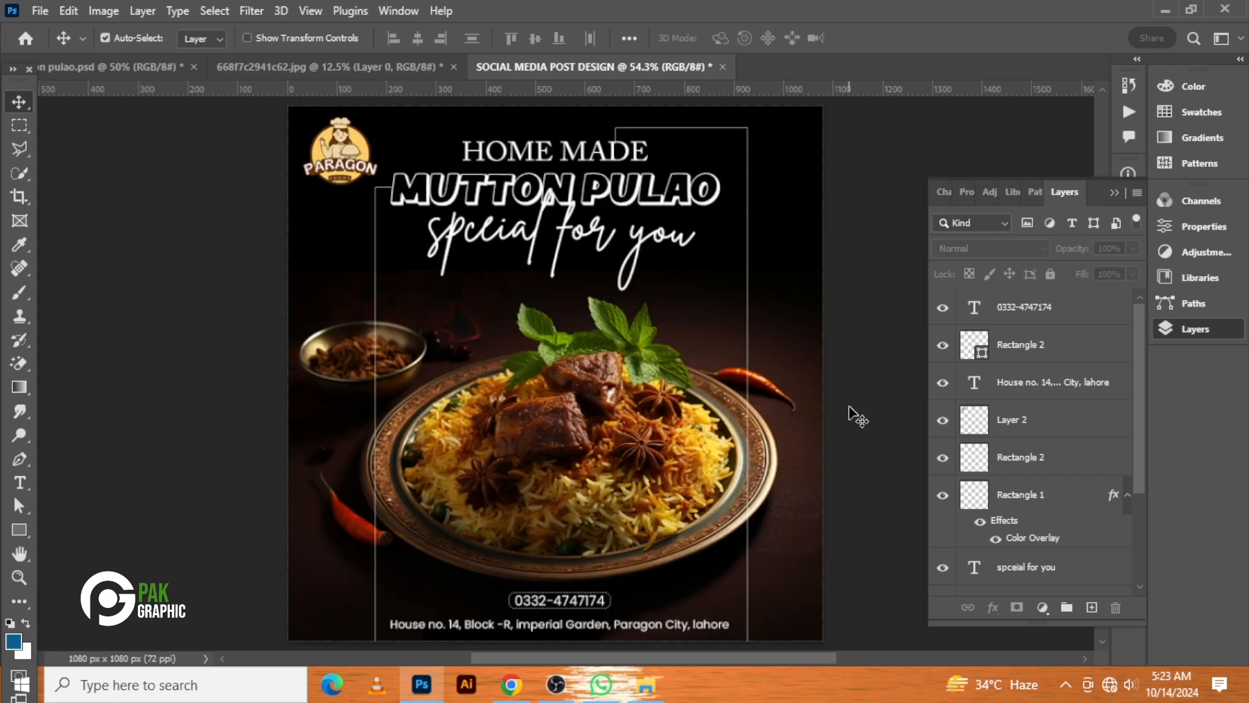